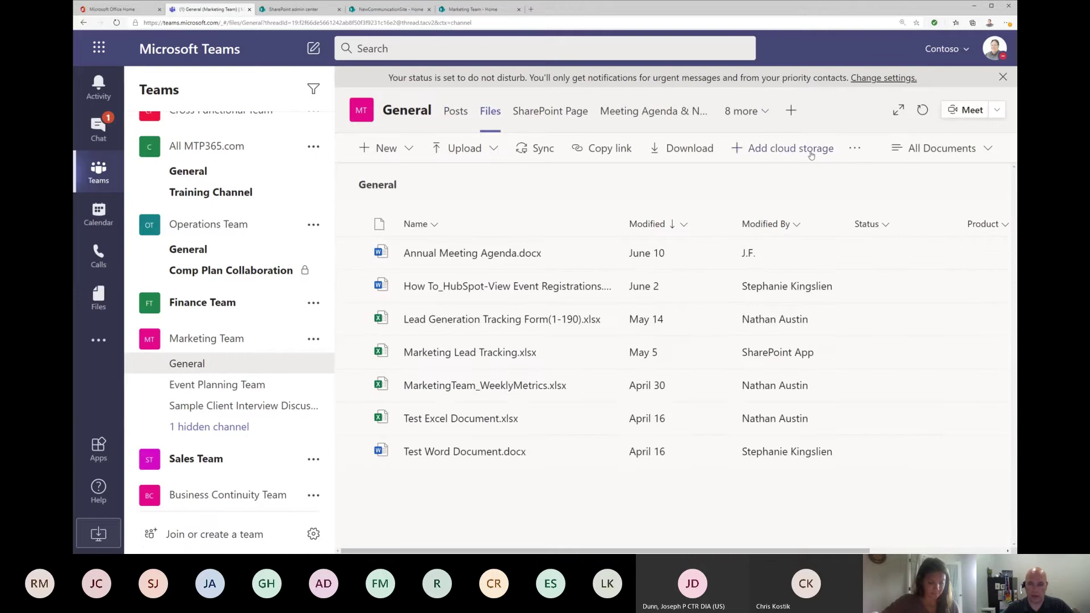
Step: Open the General channel's files in SharePoint, then go to the Marketing Team - Home tab
{"action": "left_click", "coordinate": [856, 150]}
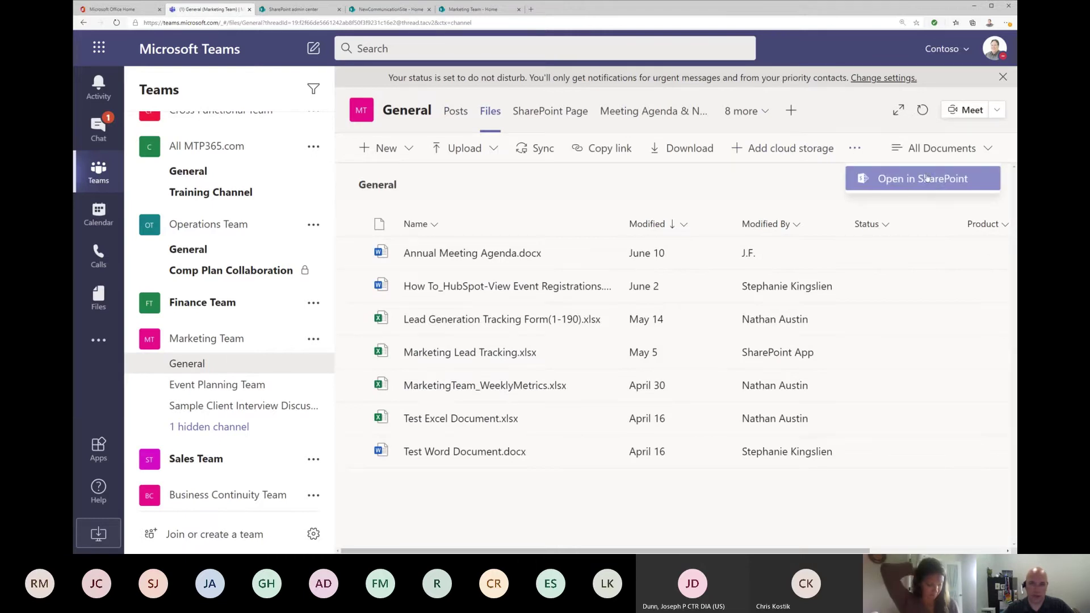
{"action": "left_click", "coordinate": [549, 113]}
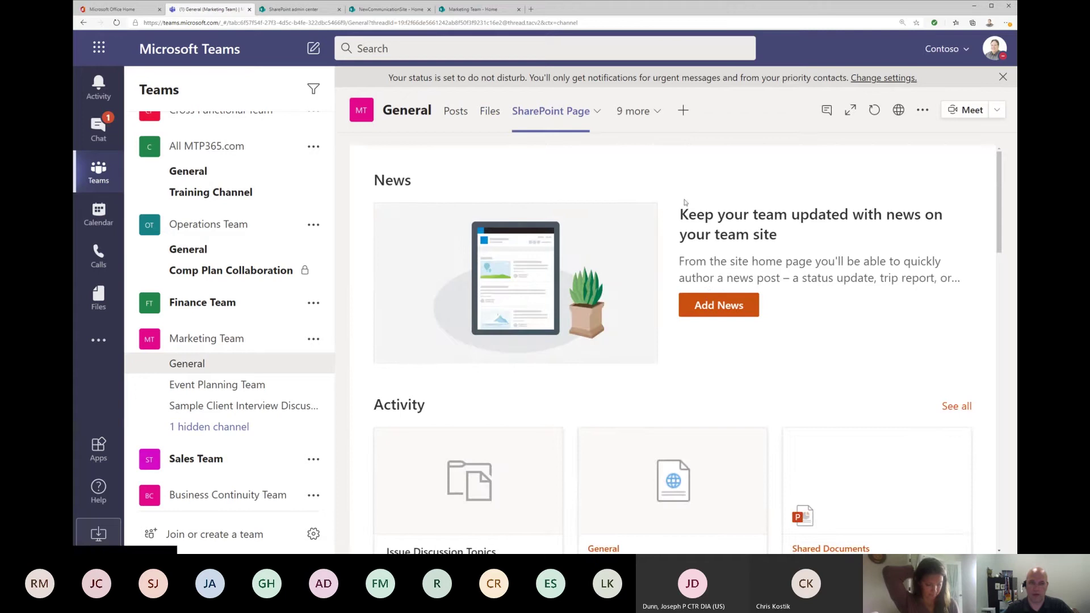
{"action": "left_click", "coordinate": [470, 10]}
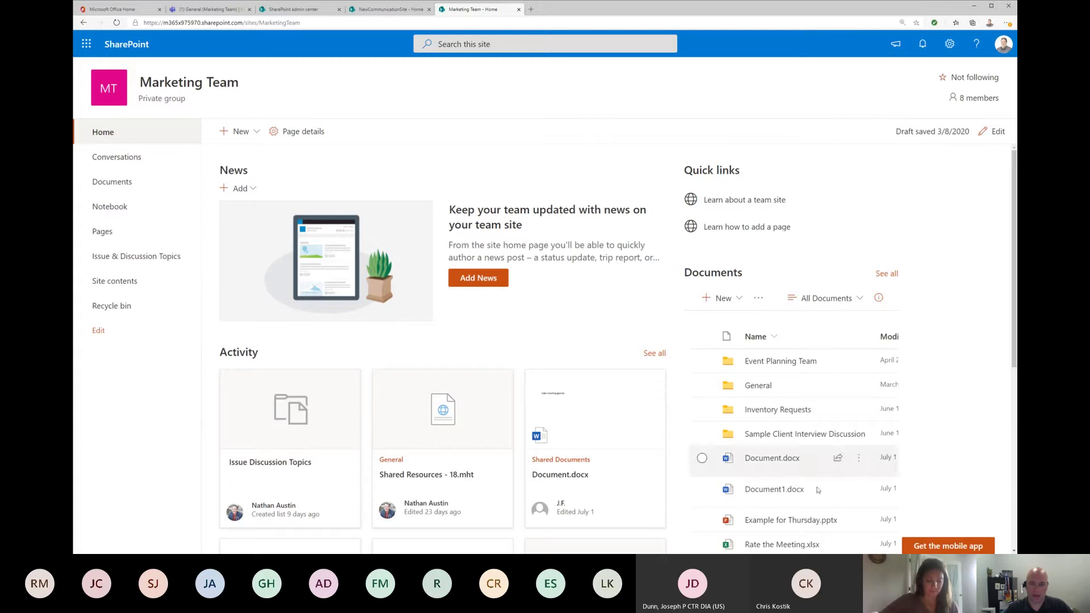
{"action": "scroll", "coordinate": [949, 316], "scroll_direction": "down", "scroll_amount": 2}
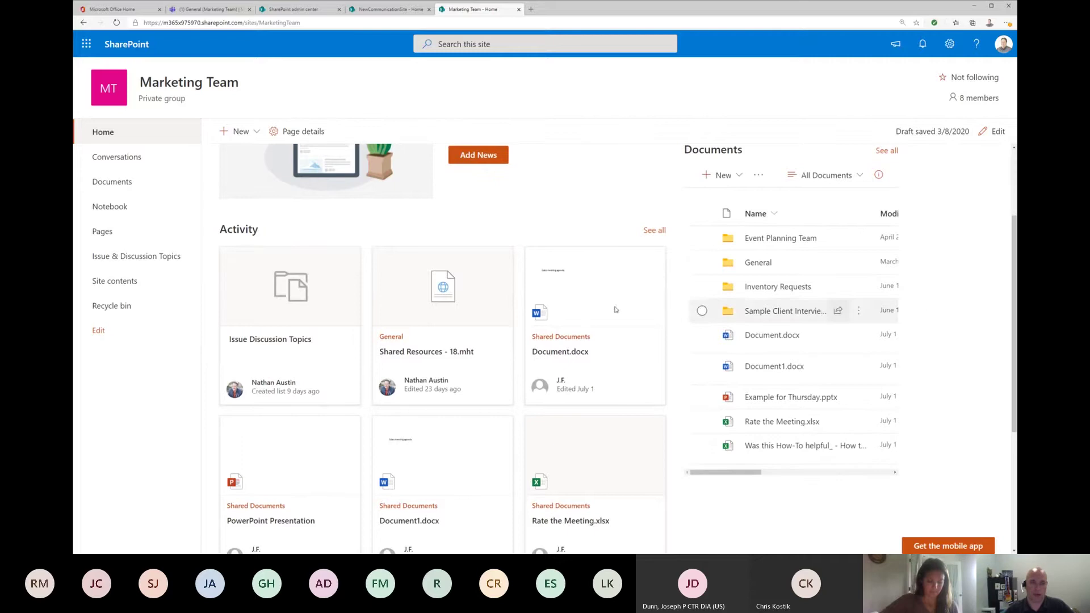
{"action": "scroll", "coordinate": [688, 413], "scroll_direction": "up", "scroll_amount": 1}
{"action": "scroll", "coordinate": [688, 413], "scroll_direction": "up", "scroll_amount": 1}
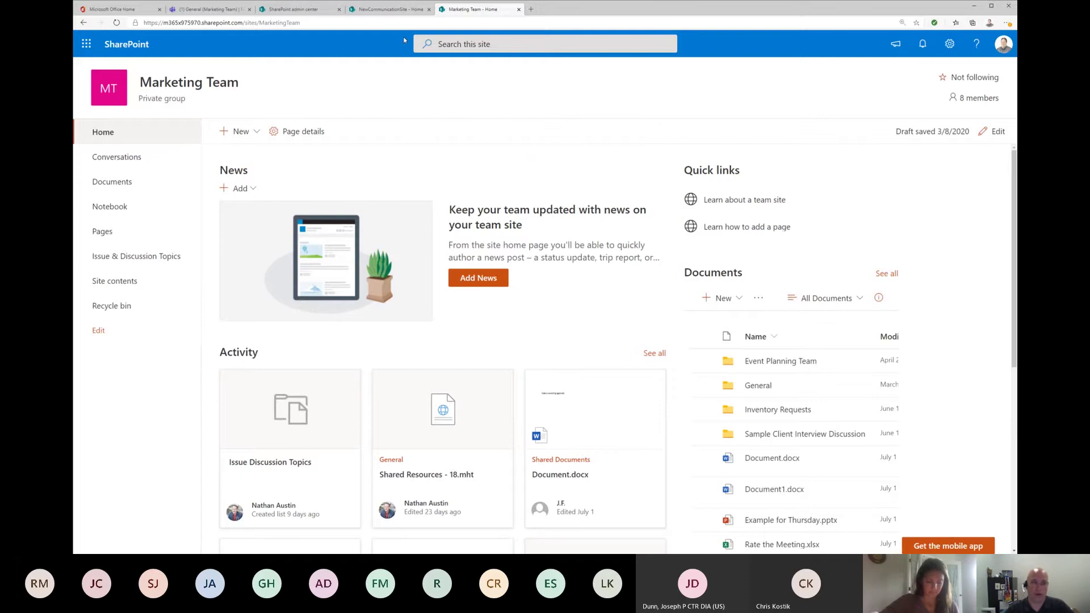
{"action": "left_click", "coordinate": [388, 9]}
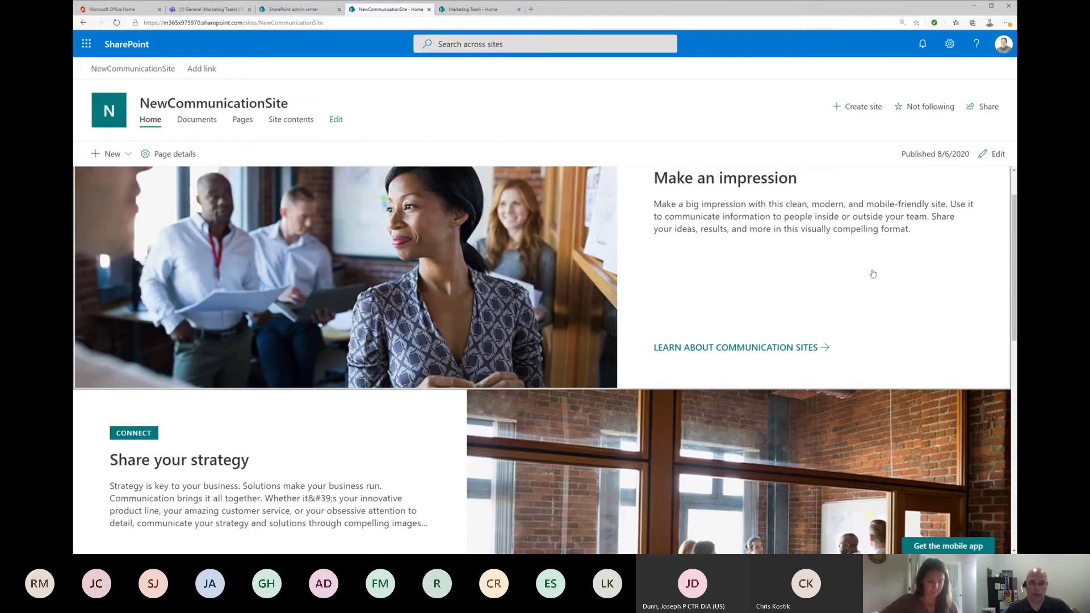
{"action": "scroll", "coordinate": [904, 289], "scroll_direction": "down", "scroll_amount": 10}
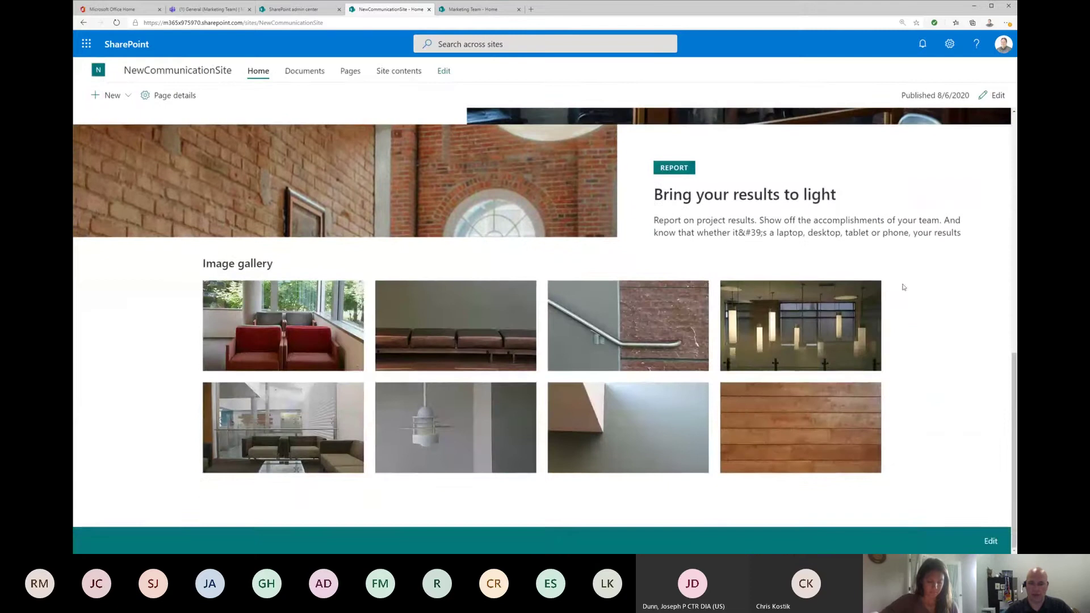
{"action": "scroll", "coordinate": [901, 286], "scroll_direction": "up", "scroll_amount": 5}
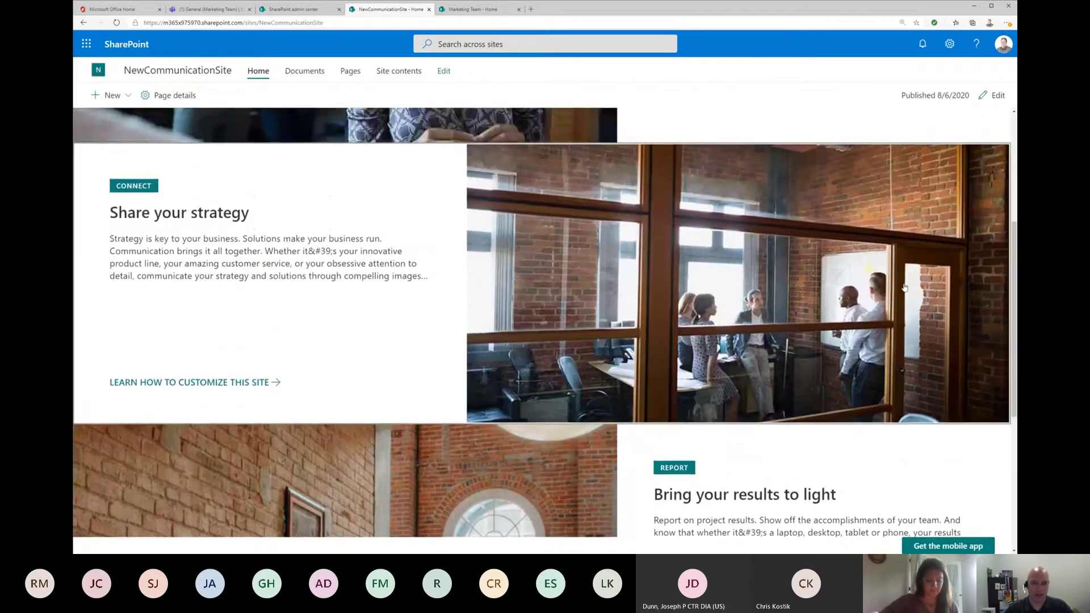
{"action": "left_click", "coordinate": [473, 9]}
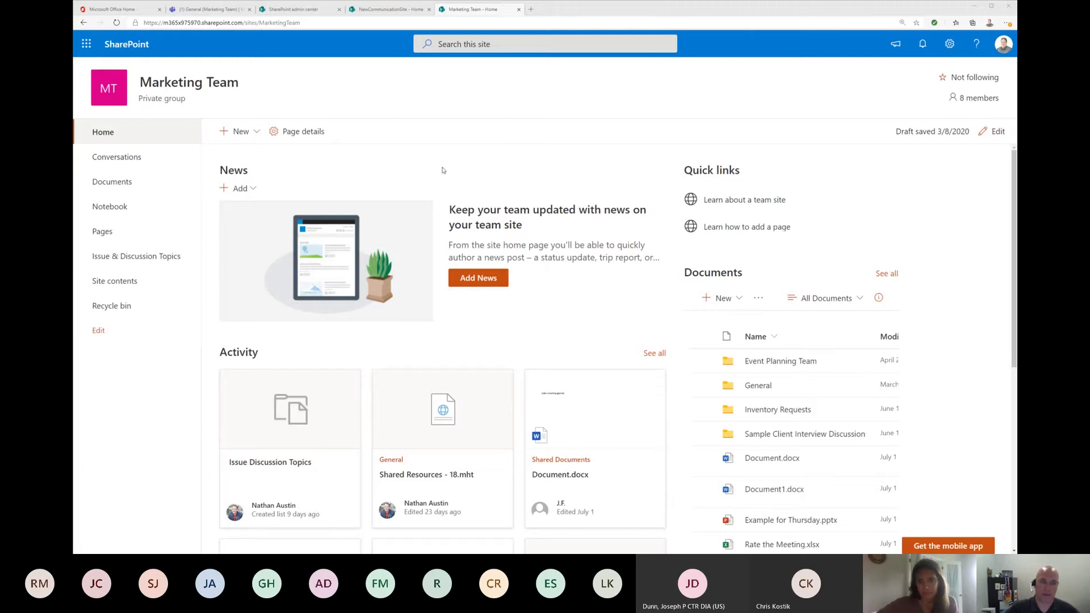
Step: Look through the New menu, dismiss it, and put the Marketing Team home page into edit mode
{"action": "left_click", "coordinate": [257, 131]}
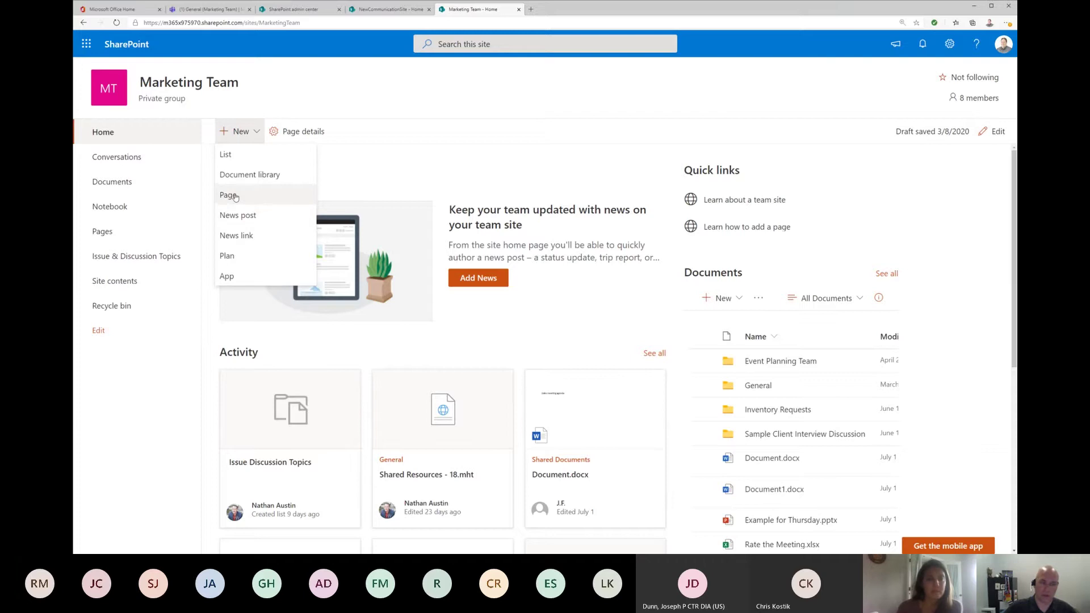
{"action": "left_click", "coordinate": [581, 141]}
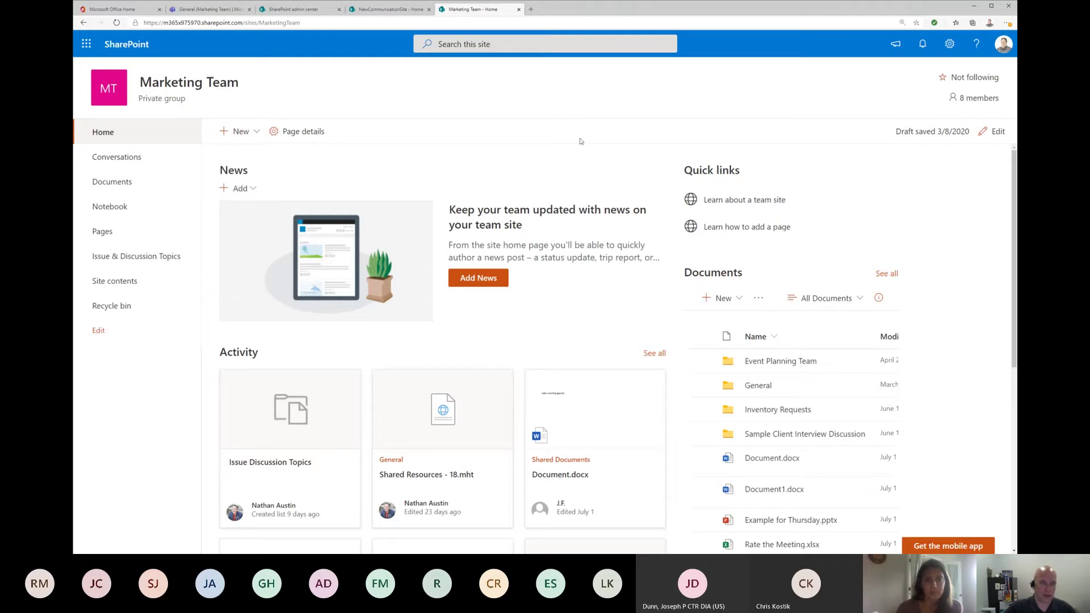
{"action": "left_click", "coordinate": [995, 132]}
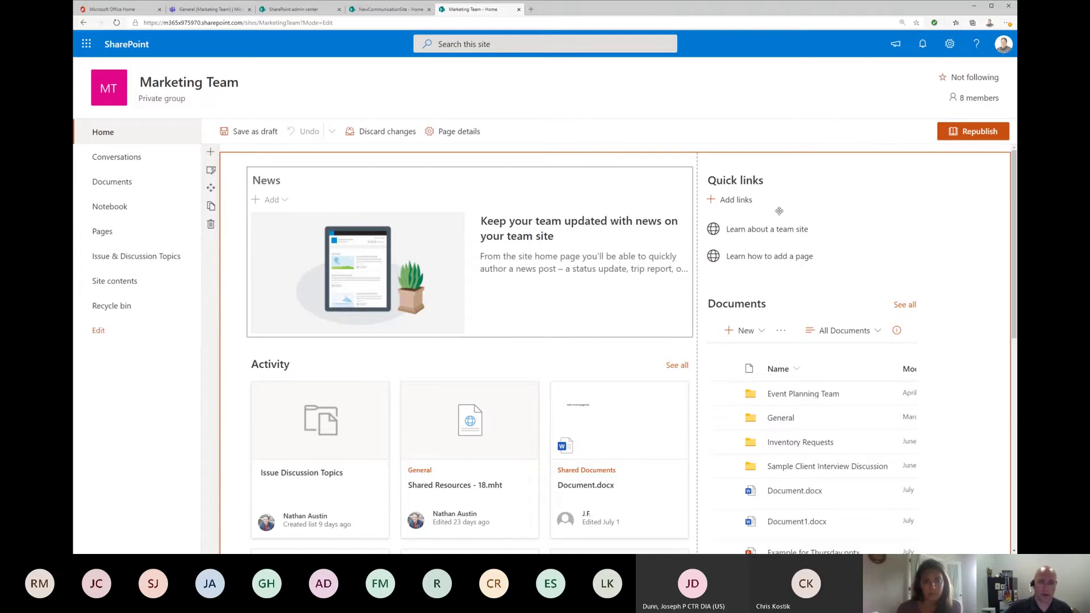
Step: Show the top section's one-third-right layout options, leaving page comments switched off
{"action": "scroll", "coordinate": [762, 267], "scroll_direction": "down", "scroll_amount": 2}
{"action": "scroll", "coordinate": [762, 267], "scroll_direction": "down", "scroll_amount": 3}
{"action": "scroll", "coordinate": [761, 261], "scroll_direction": "up", "scroll_amount": 5}
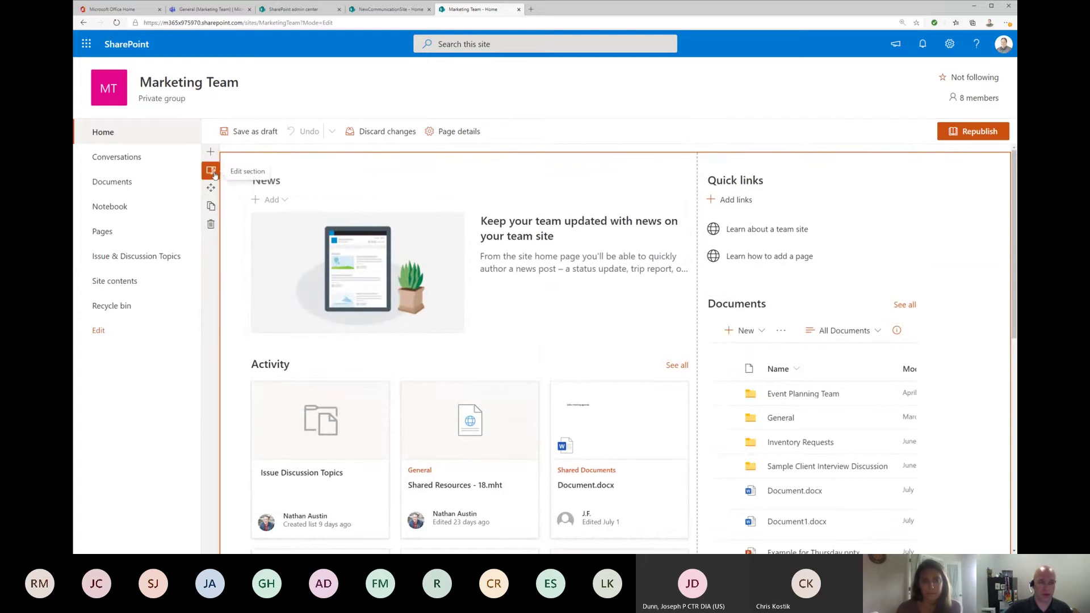
{"action": "left_click", "coordinate": [215, 175]}
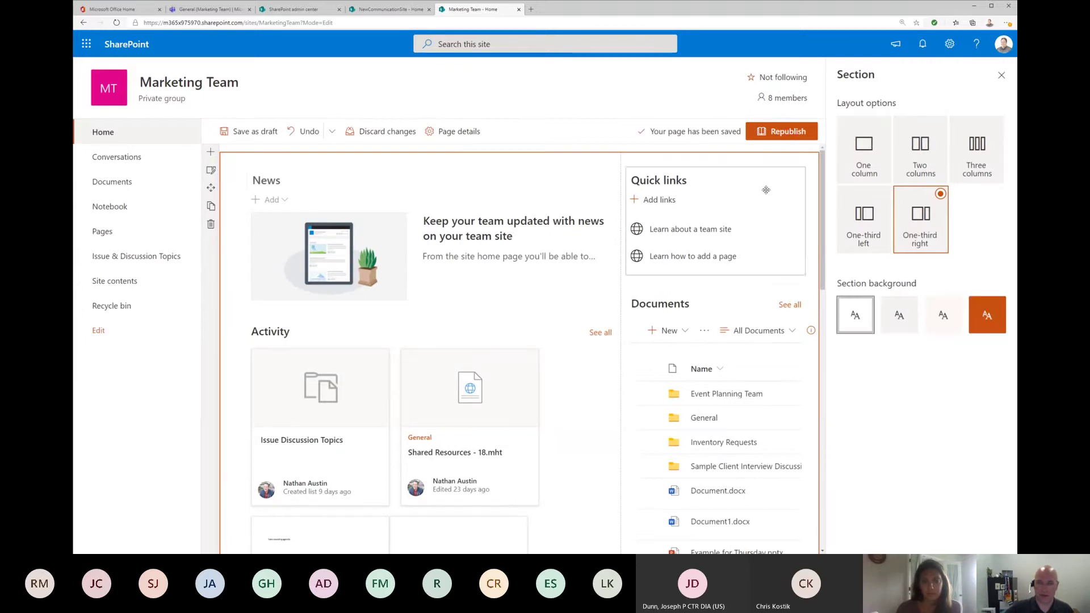
{"action": "scroll", "coordinate": [543, 318], "scroll_direction": "down", "scroll_amount": 7}
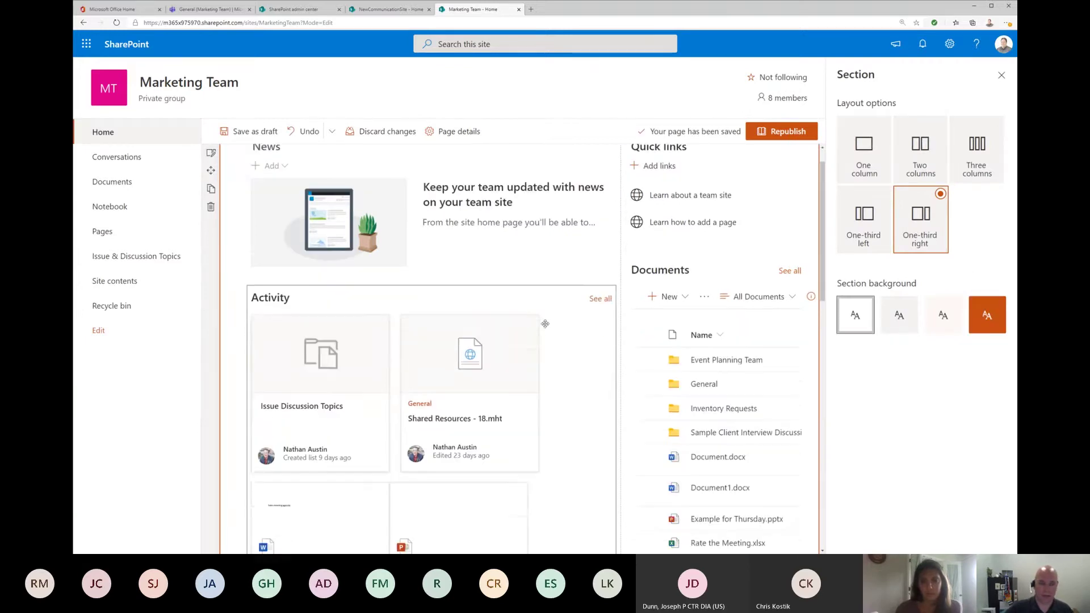
{"action": "scroll", "coordinate": [545, 324], "scroll_direction": "down", "scroll_amount": 3}
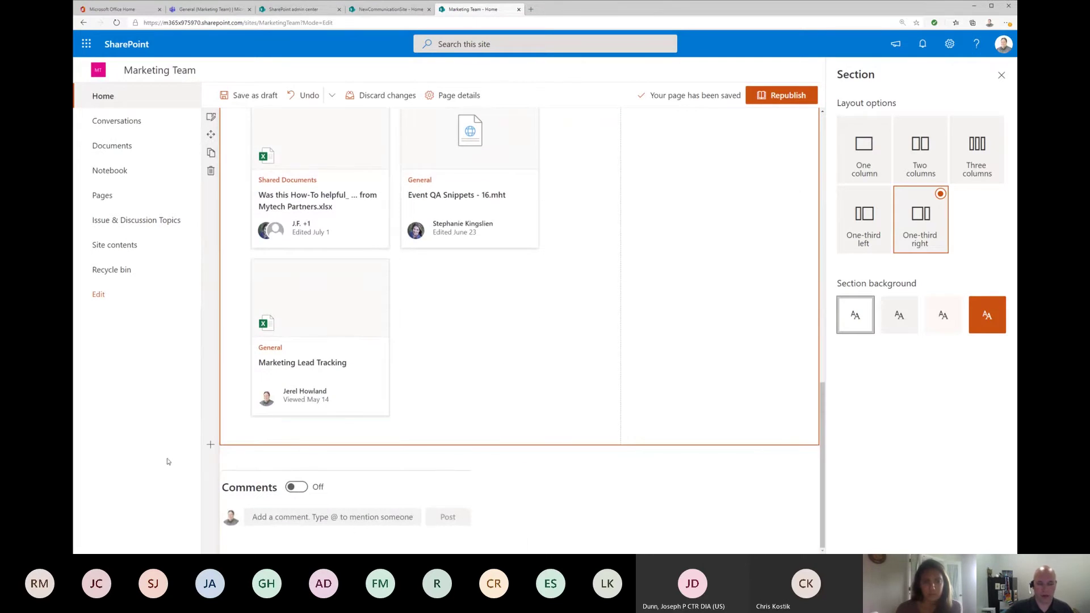
{"action": "left_click", "coordinate": [295, 488]}
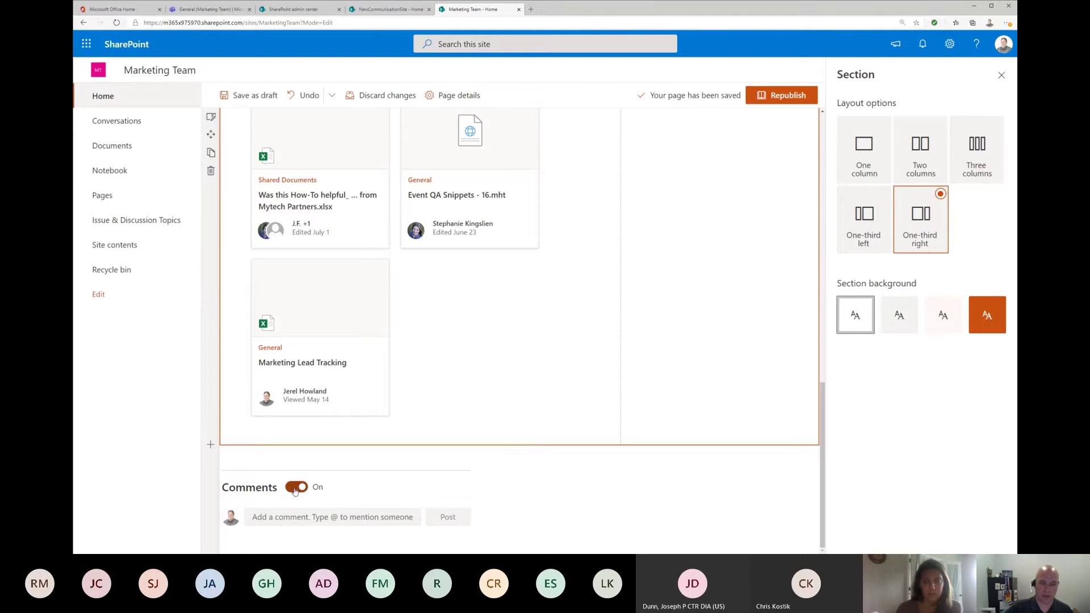
{"action": "left_click", "coordinate": [295, 488]}
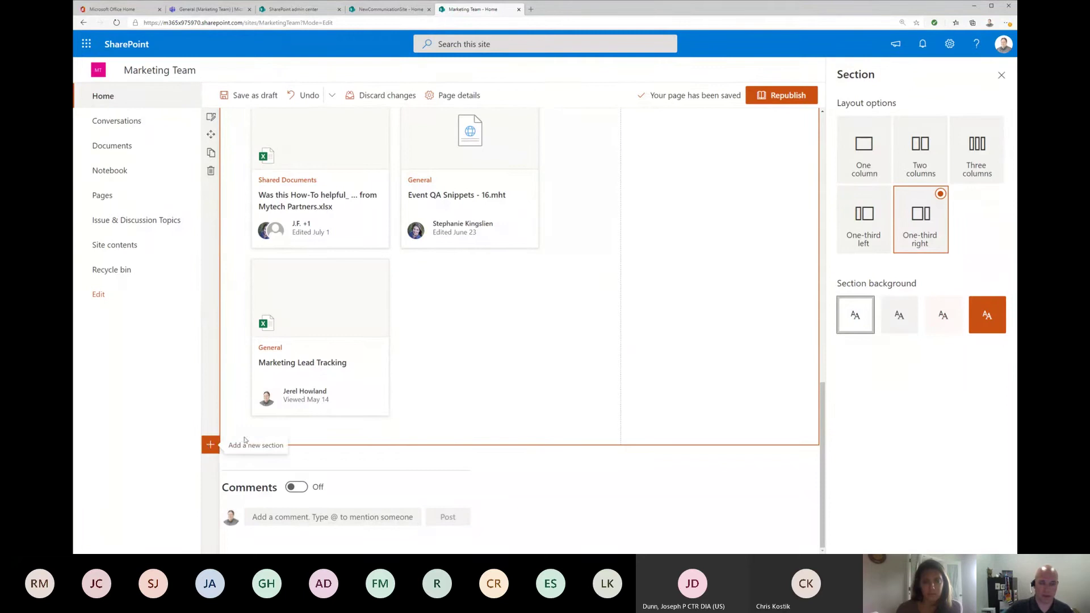
{"action": "scroll", "coordinate": [621, 403], "scroll_direction": "up", "scroll_amount": 10}
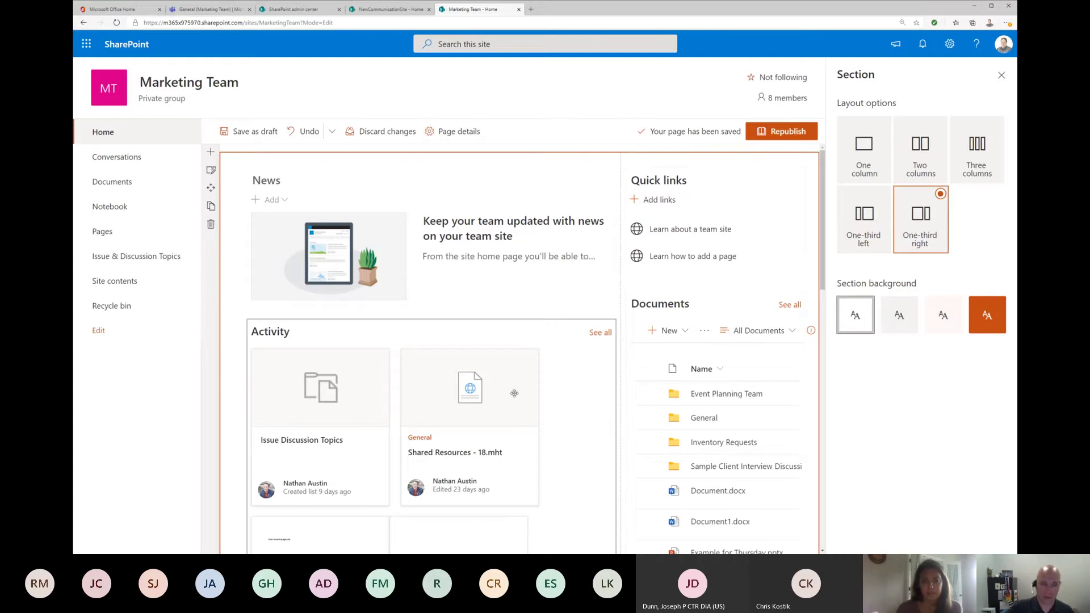
Step: Insert a one-column section at the top and browse the expanded web part list by category
{"action": "left_click", "coordinate": [211, 154]}
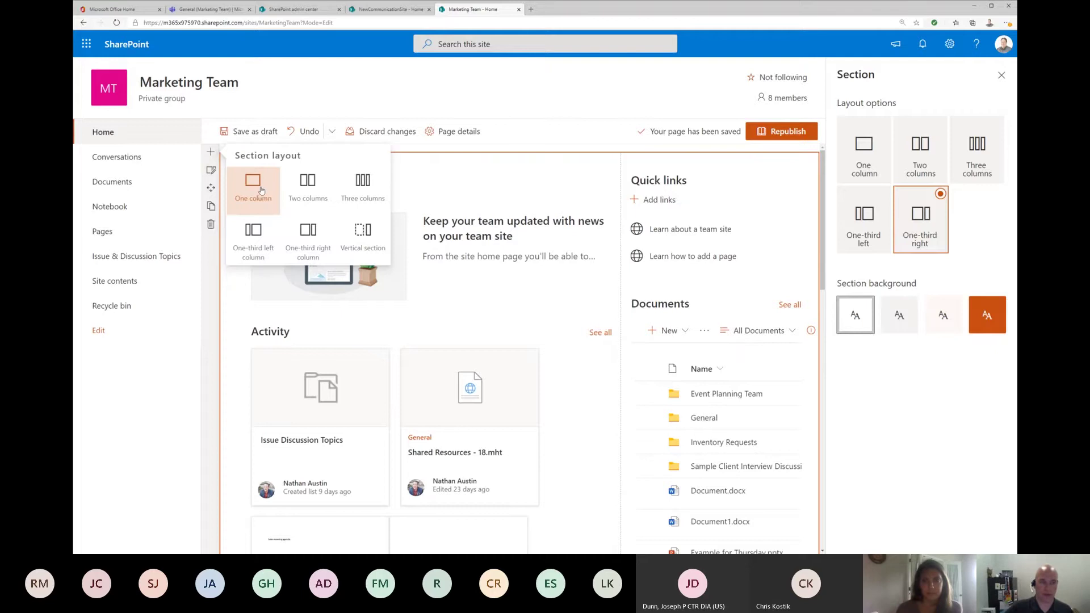
{"action": "left_click", "coordinate": [261, 191]}
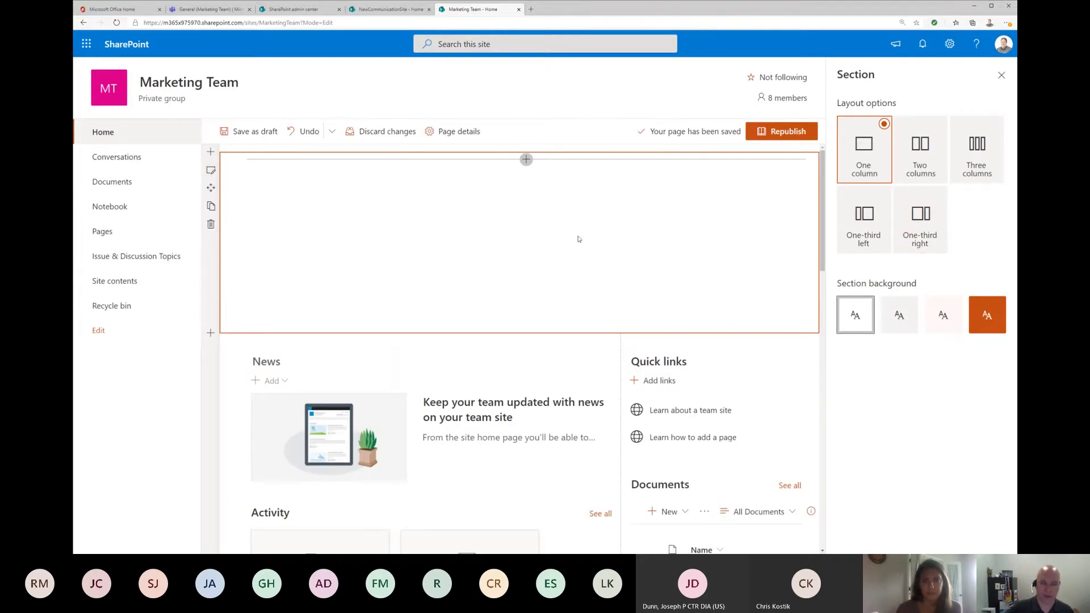
{"action": "left_click", "coordinate": [526, 159]}
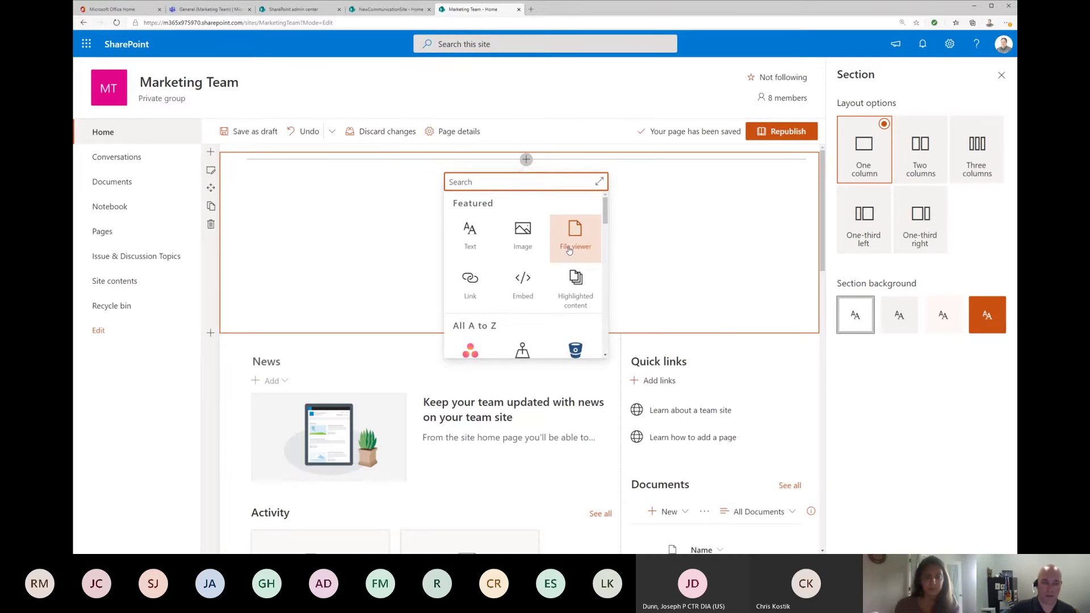
{"action": "scroll", "coordinate": [570, 251], "scroll_direction": "down", "scroll_amount": 3}
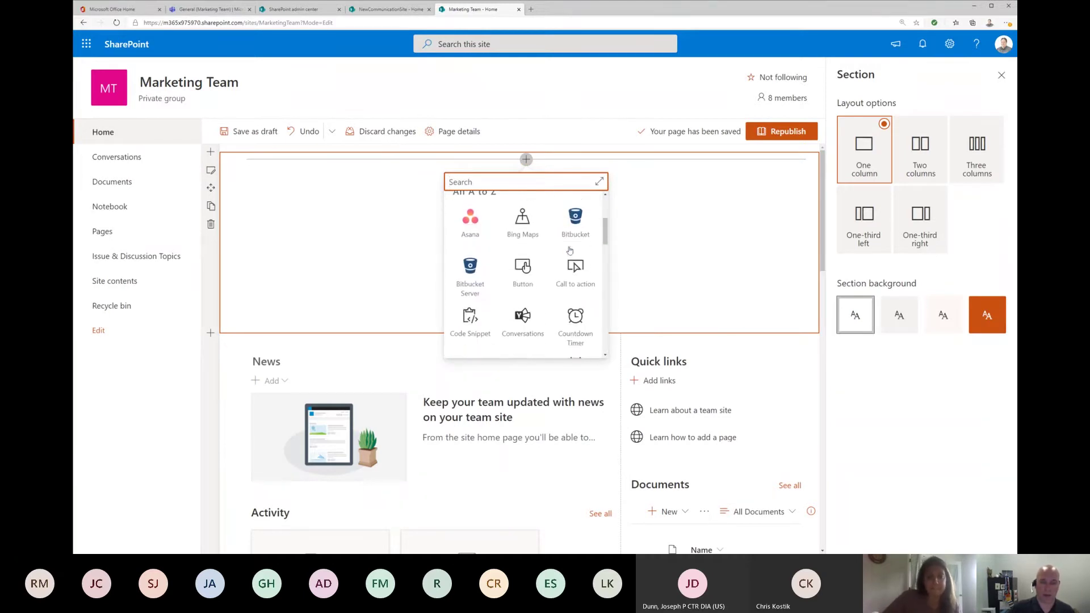
{"action": "scroll", "coordinate": [569, 250], "scroll_direction": "down", "scroll_amount": 2}
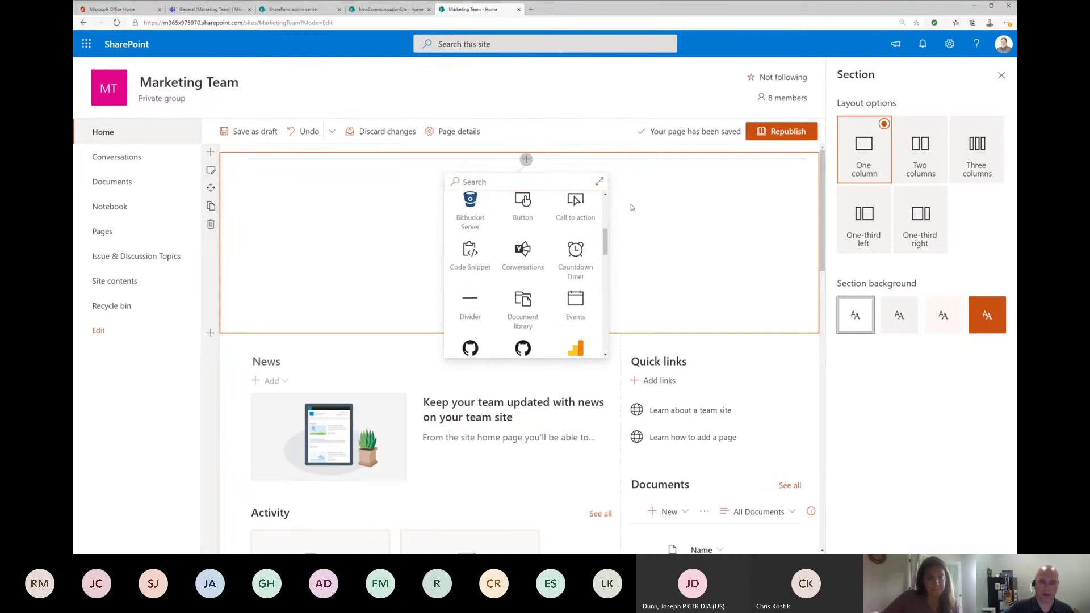
{"action": "left_click", "coordinate": [599, 181]}
{"action": "scroll", "coordinate": [802, 297], "scroll_direction": "down", "scroll_amount": 1}
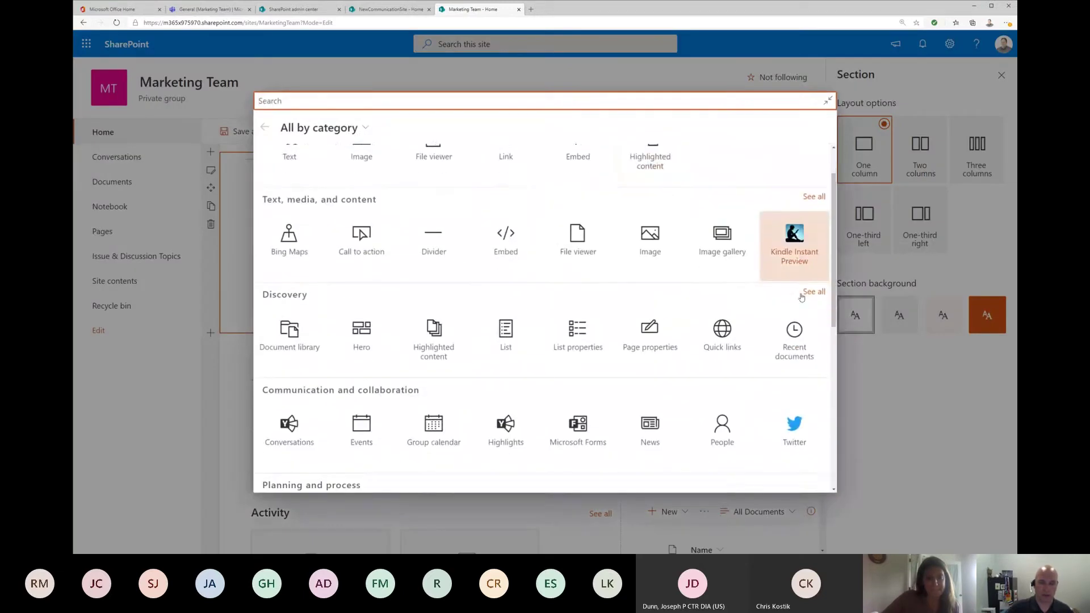
{"action": "scroll", "coordinate": [801, 297], "scroll_direction": "down", "scroll_amount": 2}
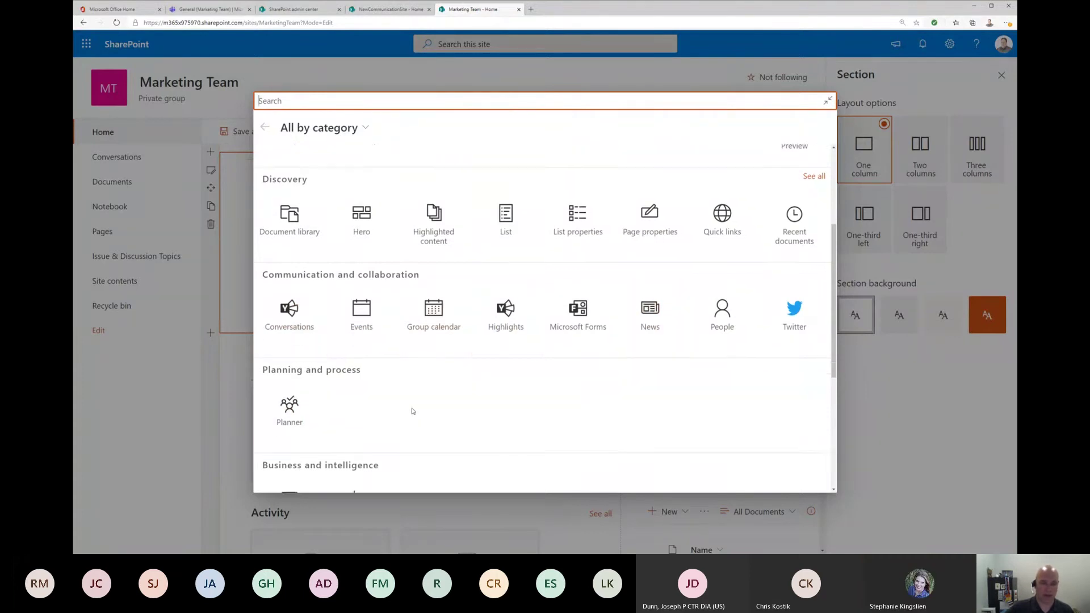
{"action": "scroll", "coordinate": [341, 409], "scroll_direction": "down", "scroll_amount": 5}
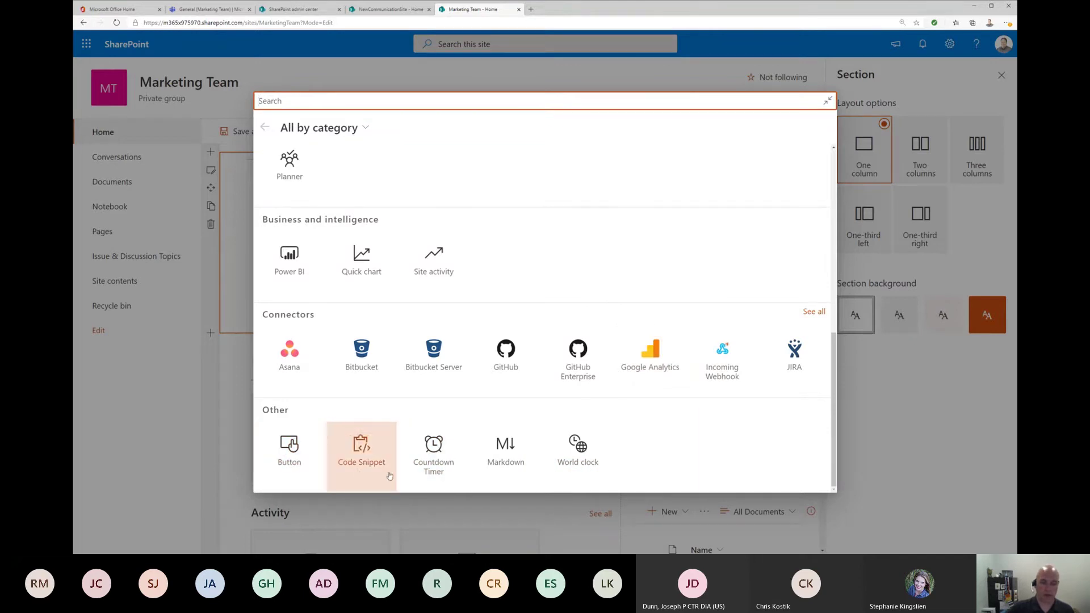
Step: Add a Countdown Timer titled 'Launch of new product' to the new section
{"action": "left_click", "coordinate": [435, 448]}
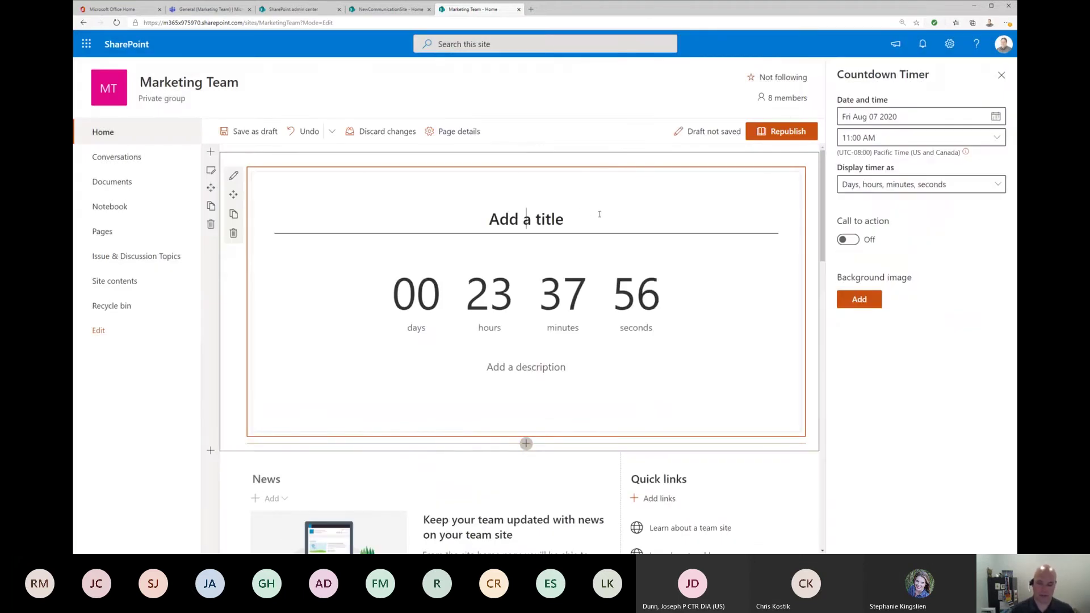
{"action": "type", "text": "L"}
{"action": "type", "text": "unch o"}
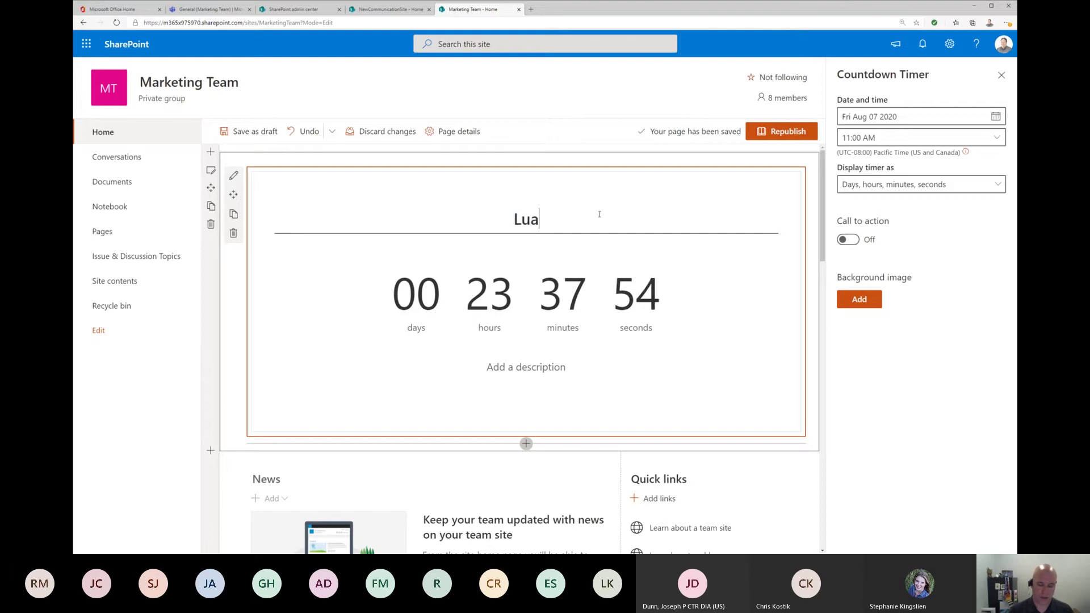
{"action": "key", "text": "BackSpace"}
{"action": "key", "text": "BackSpace"}
{"action": "key", "text": "BackSpace"}
{"action": "key", "text": "BackSpace"}
{"action": "key", "text": "BackSpace"}
{"action": "key", "text": "BackSpace"}
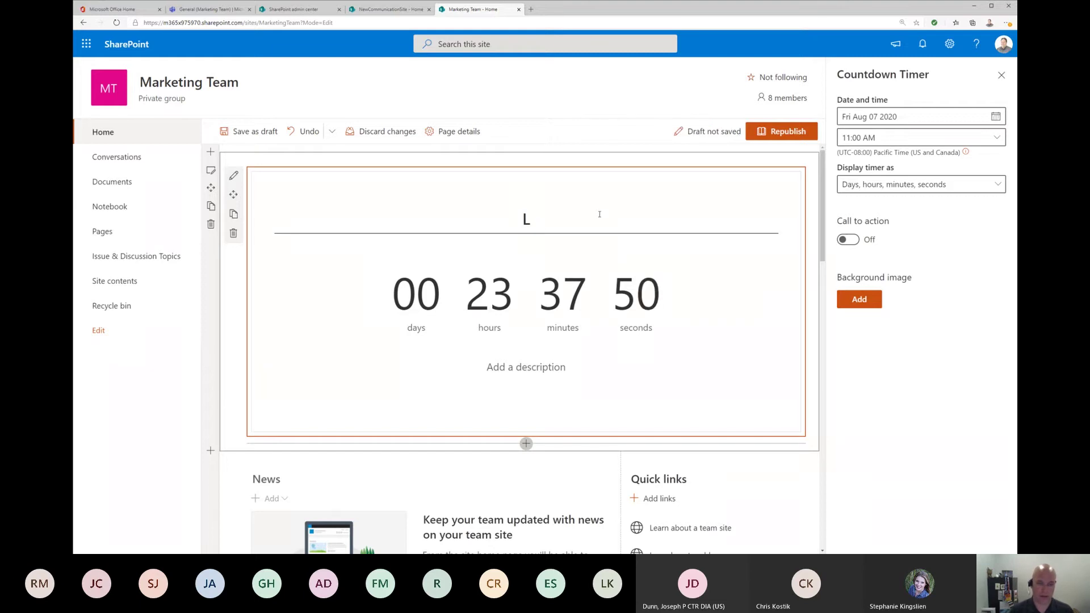
{"action": "type", "text": "a"}
{"action": "type", "text": "unch of "}
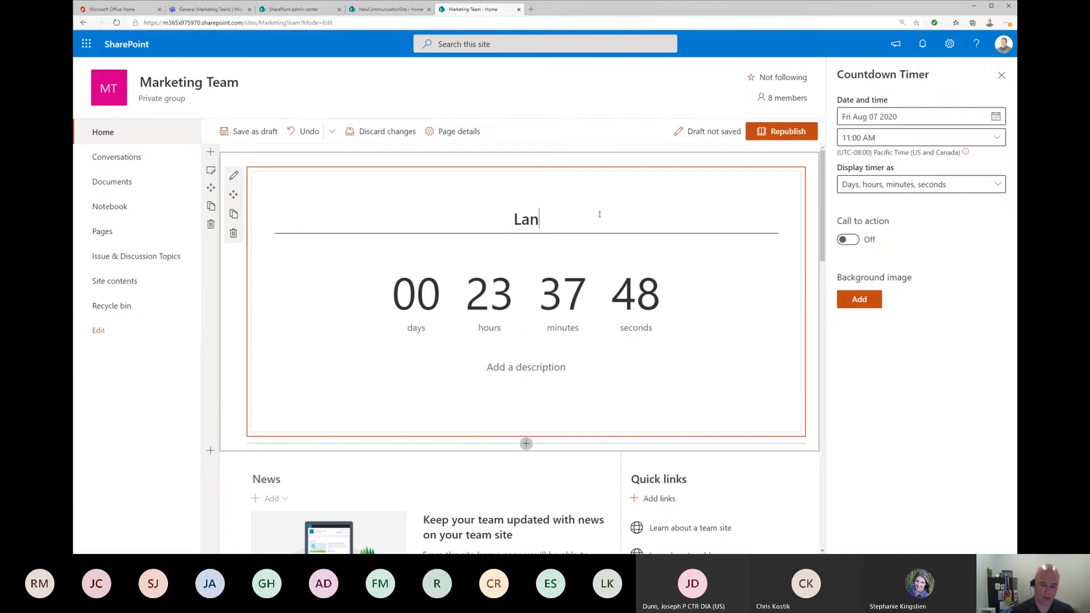
{"action": "type", "text": "new product"}
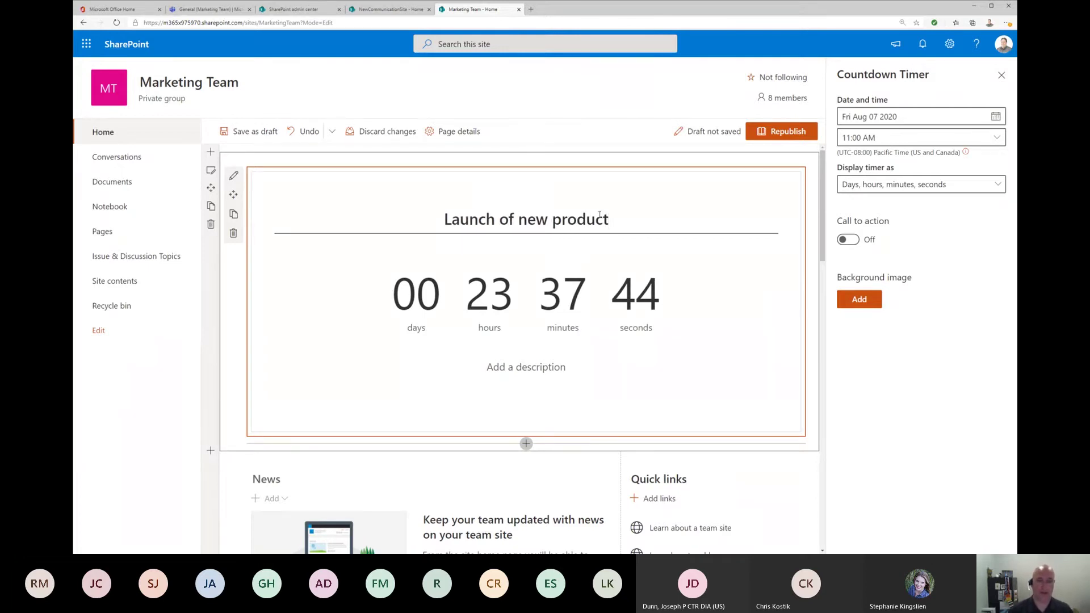
{"action": "left_click", "coordinate": [499, 285]}
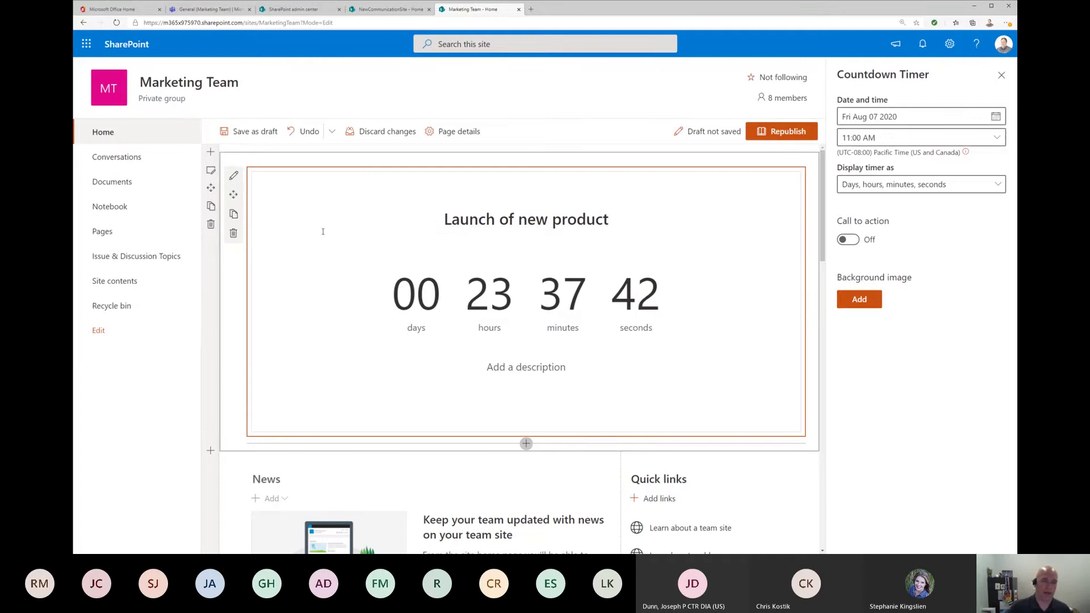
Step: Set the countdown end to August 14 2020 at 8:00 AM, with Call to action off
{"action": "left_click", "coordinate": [236, 178]}
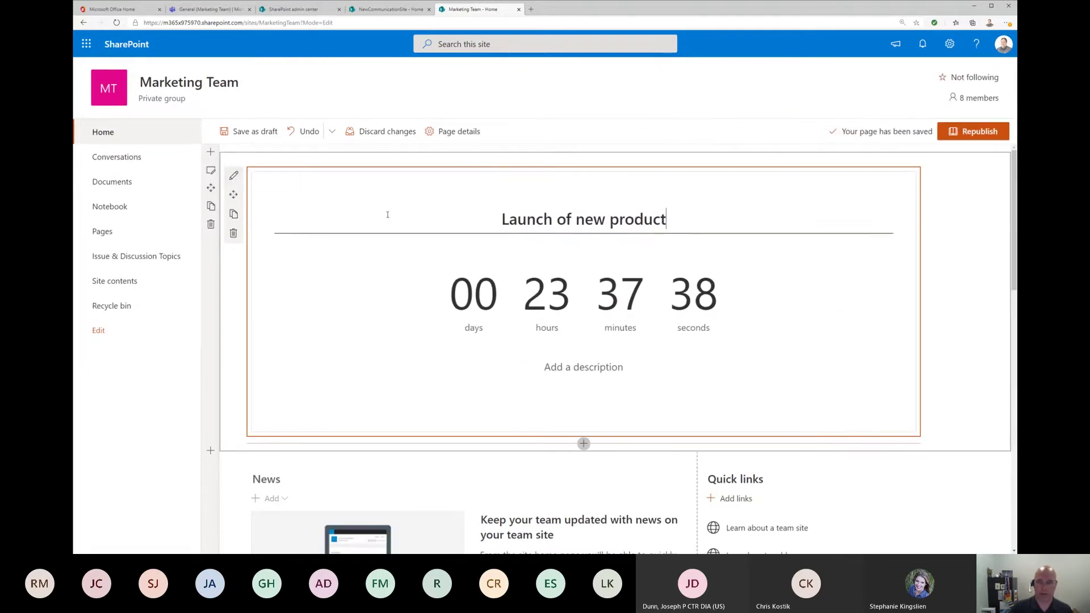
{"action": "left_click", "coordinate": [237, 177]}
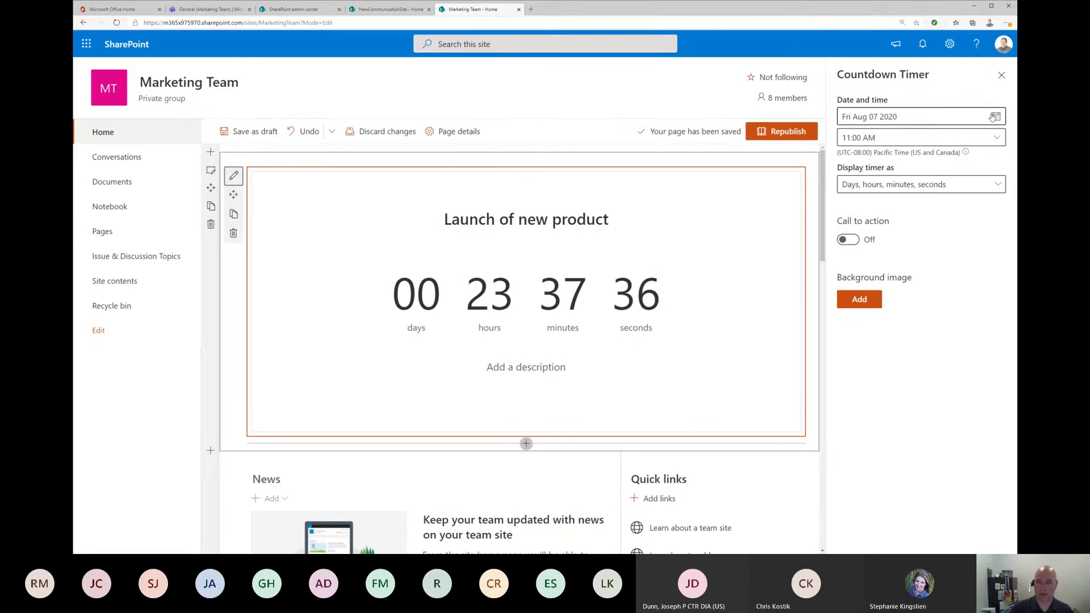
{"action": "left_click", "coordinate": [994, 117]}
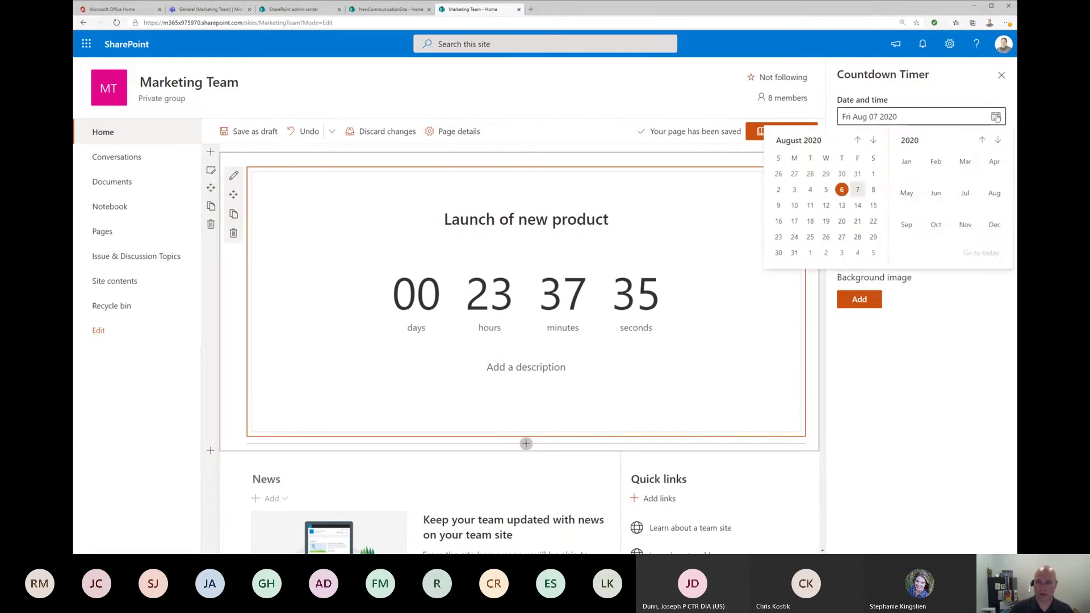
{"action": "left_click", "coordinate": [858, 206]}
{"action": "key", "text": "Tab"}
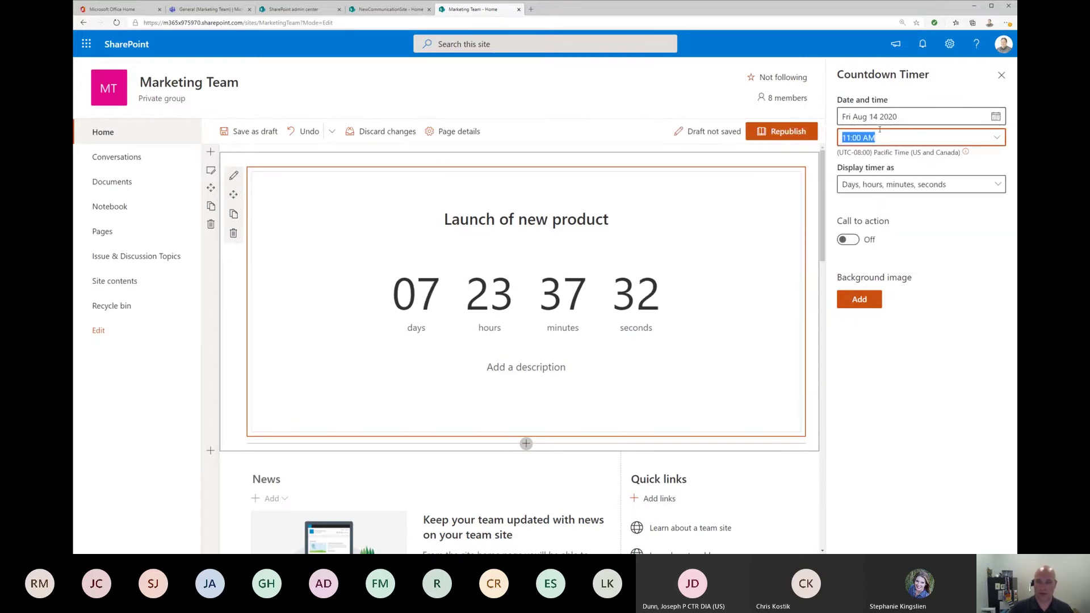
{"action": "type", "text": "8"}
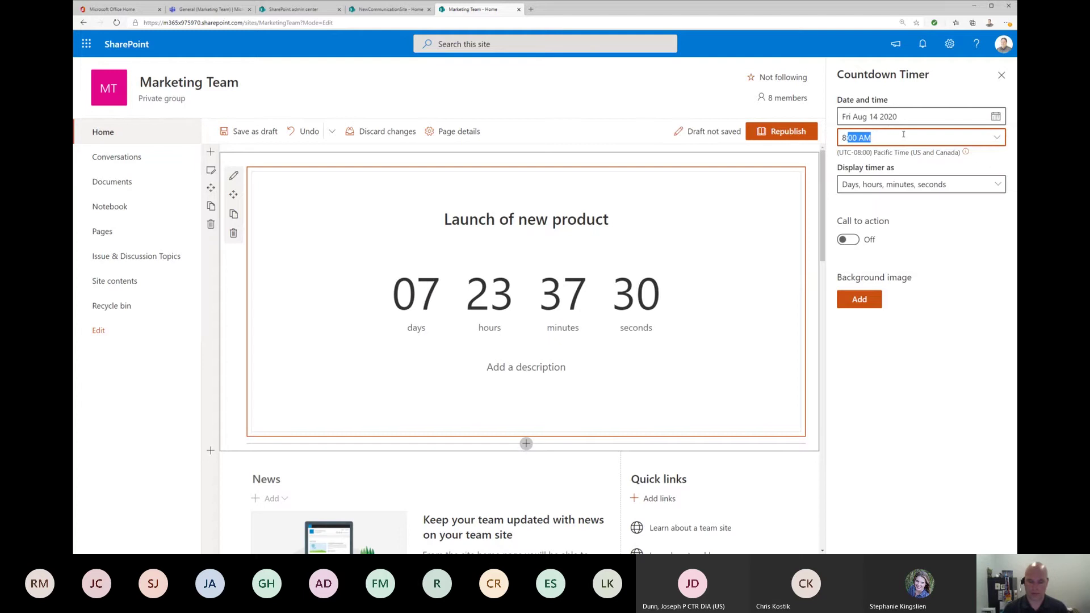
{"action": "left_click", "coordinate": [945, 266]}
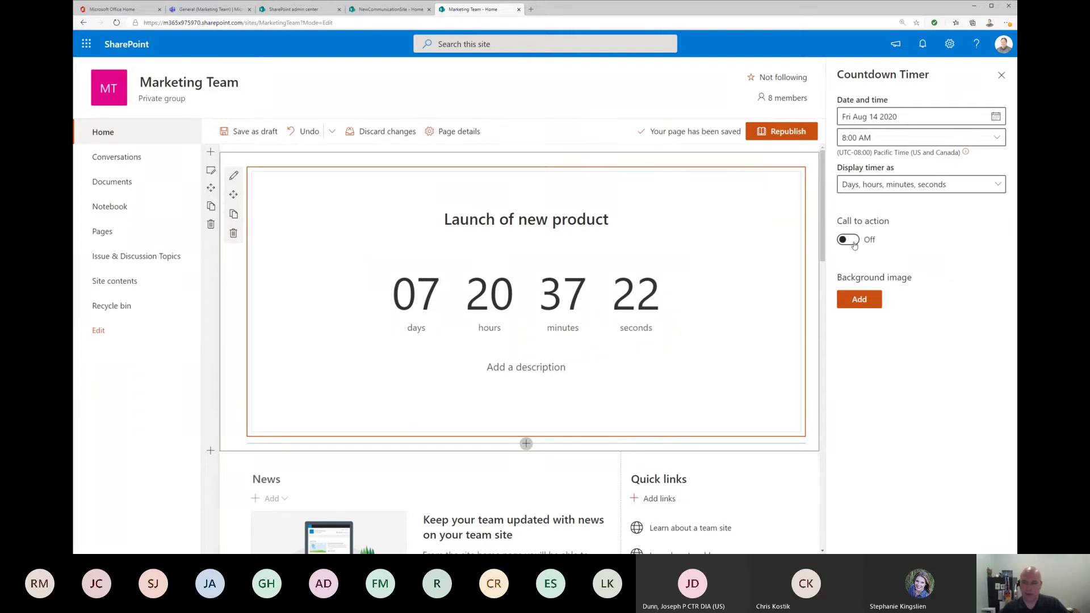
{"action": "left_click", "coordinate": [850, 240]}
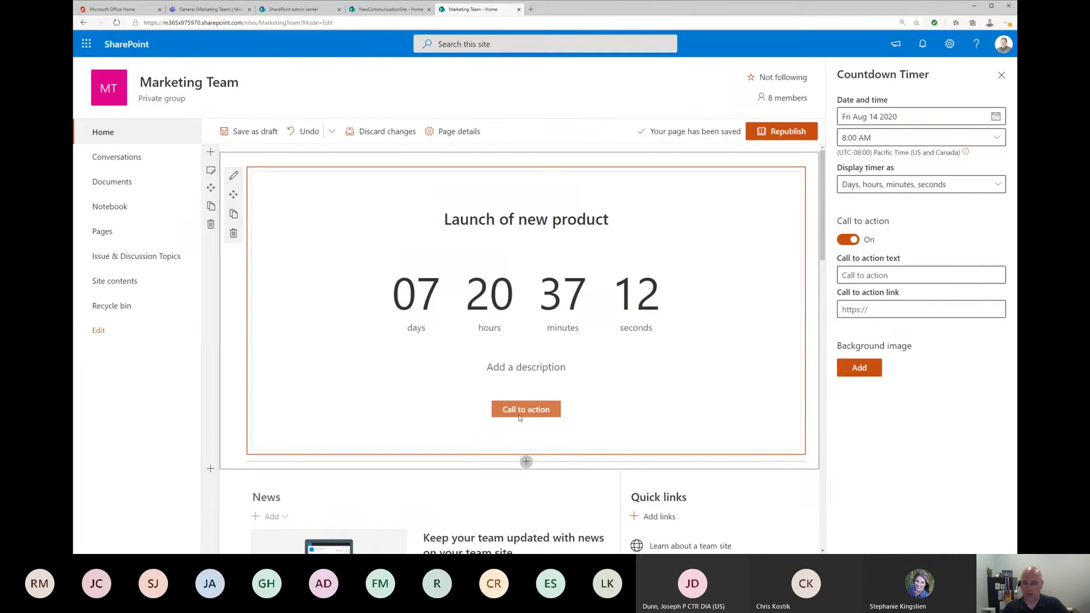
{"action": "left_click", "coordinate": [850, 240]}
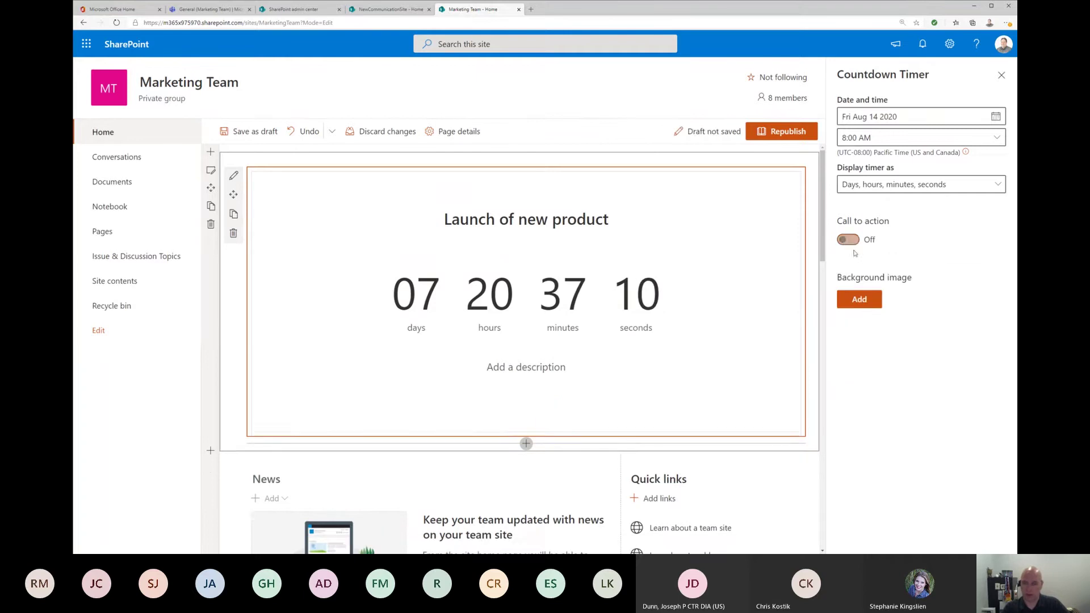
Step: Browse the background image sources: stock, web search, OneDrive, site libraries and upload
{"action": "left_click", "coordinate": [860, 301]}
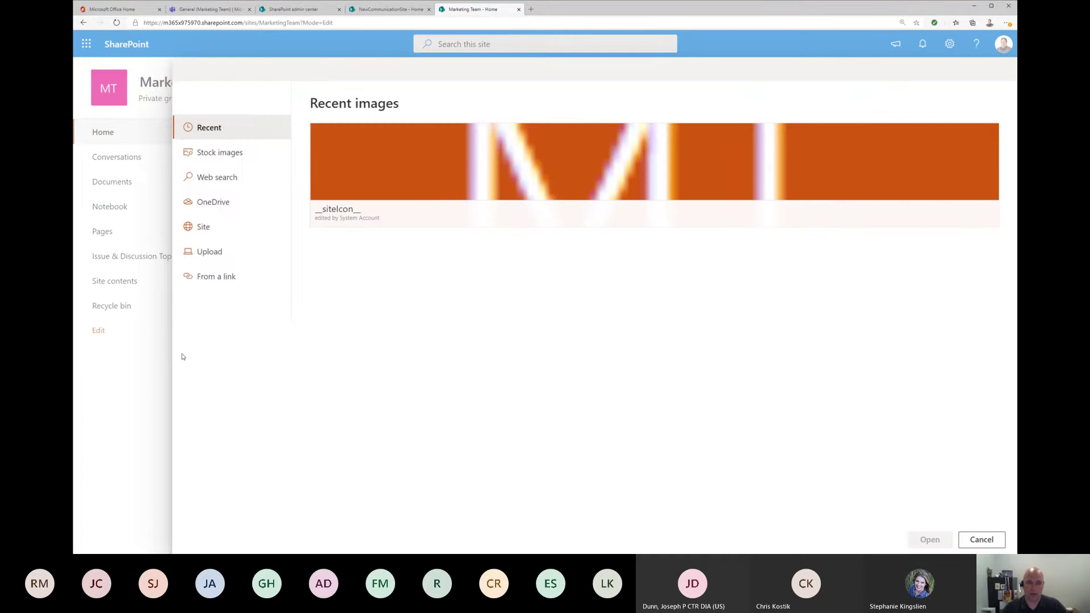
{"action": "left_click", "coordinate": [205, 158]}
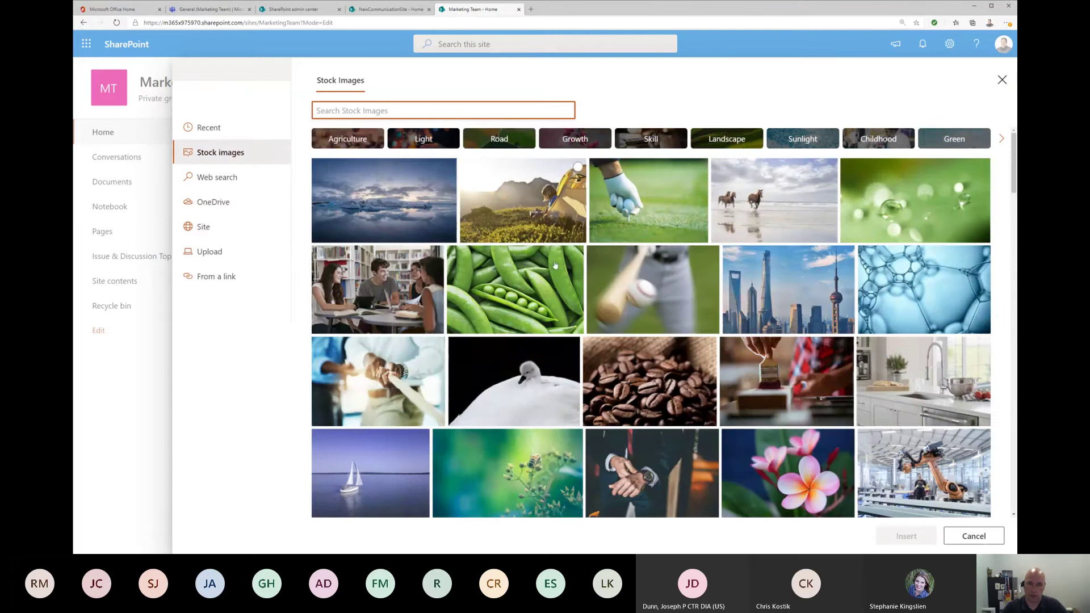
{"action": "scroll", "coordinate": [611, 296], "scroll_direction": "down", "scroll_amount": 8}
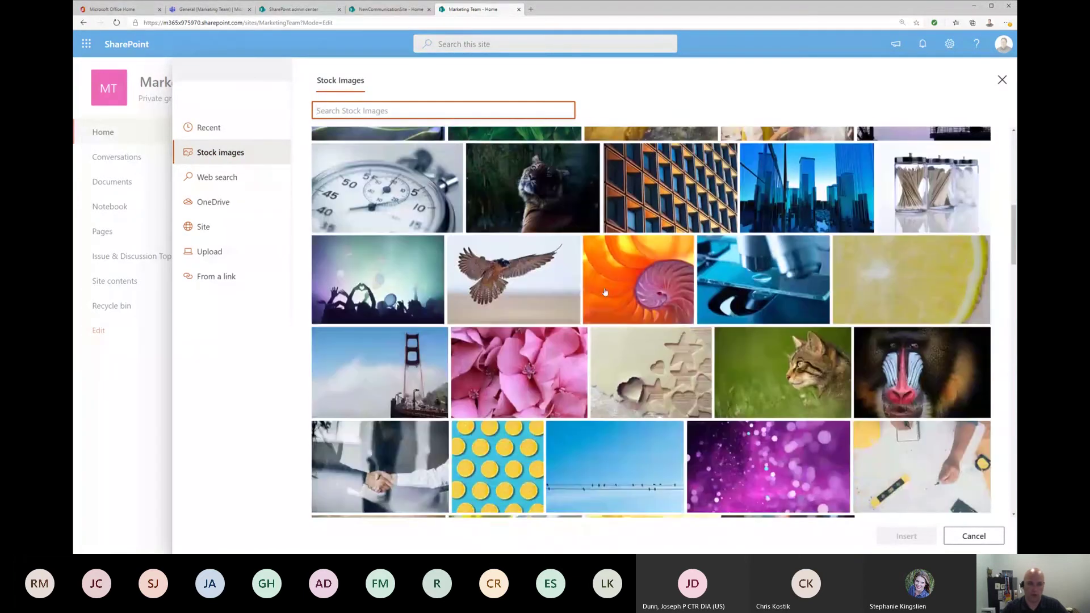
{"action": "left_click", "coordinate": [217, 179]}
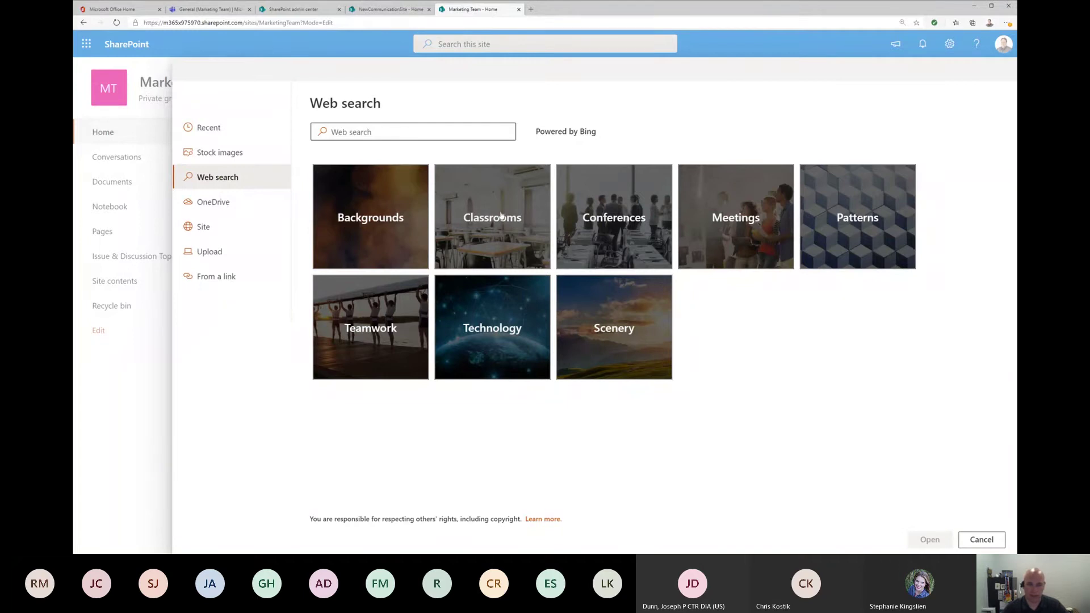
{"action": "left_click", "coordinate": [212, 204]}
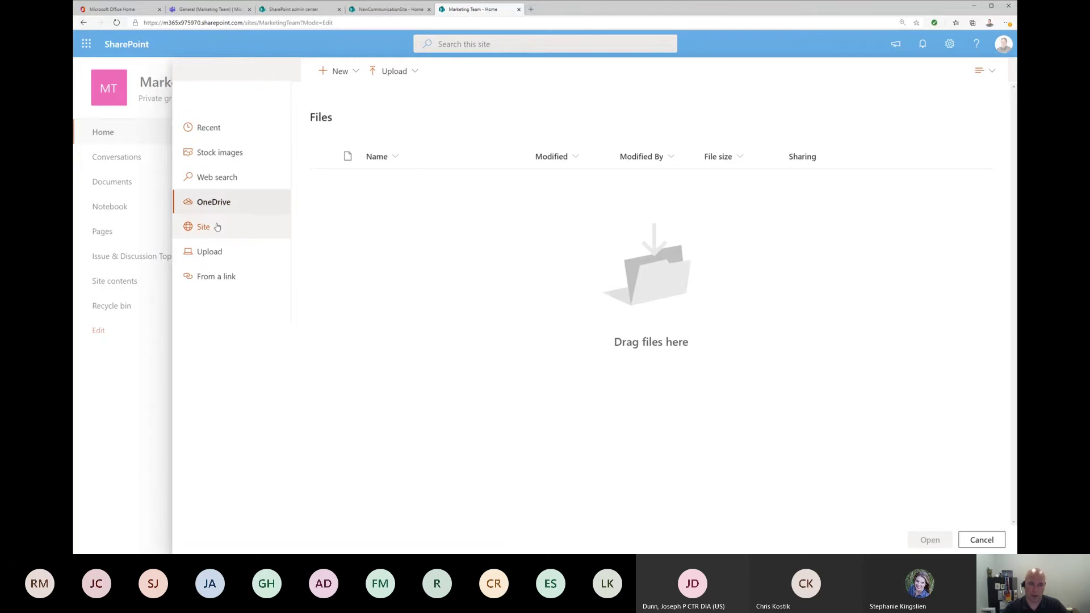
{"action": "left_click", "coordinate": [216, 231]}
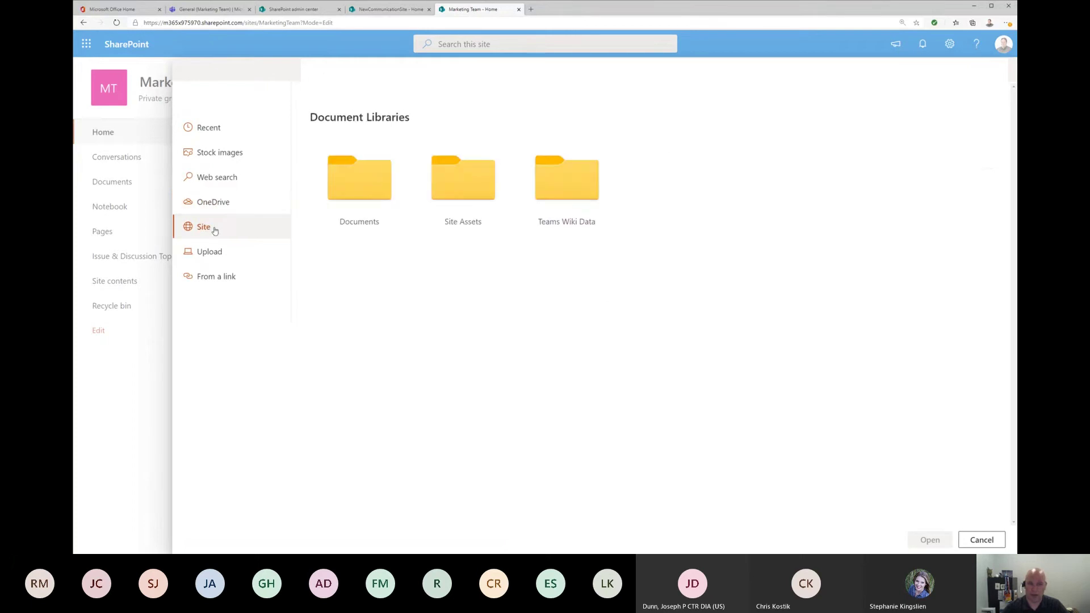
{"action": "left_click", "coordinate": [217, 263]}
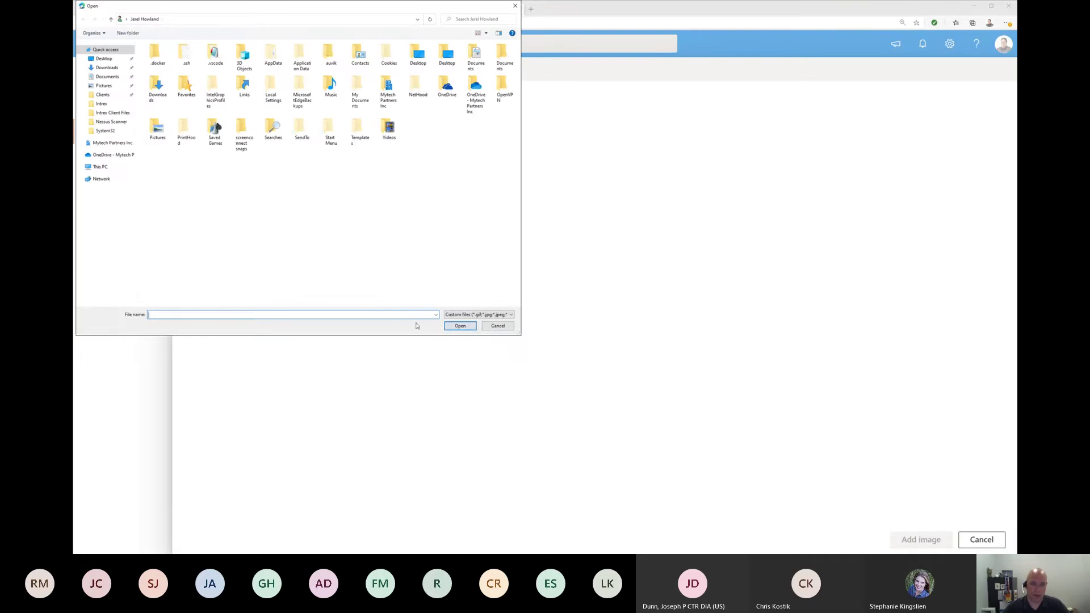
{"action": "left_click", "coordinate": [498, 326]}
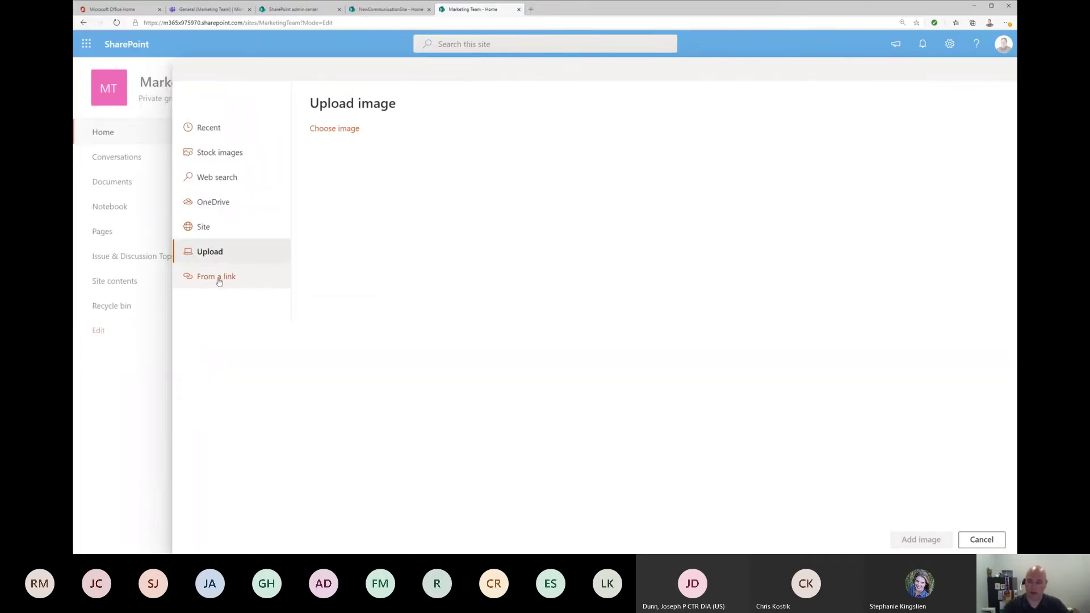
Step: Search stock images for 'fireworks' and insert the third result as the timer background
{"action": "left_click", "coordinate": [228, 155]}
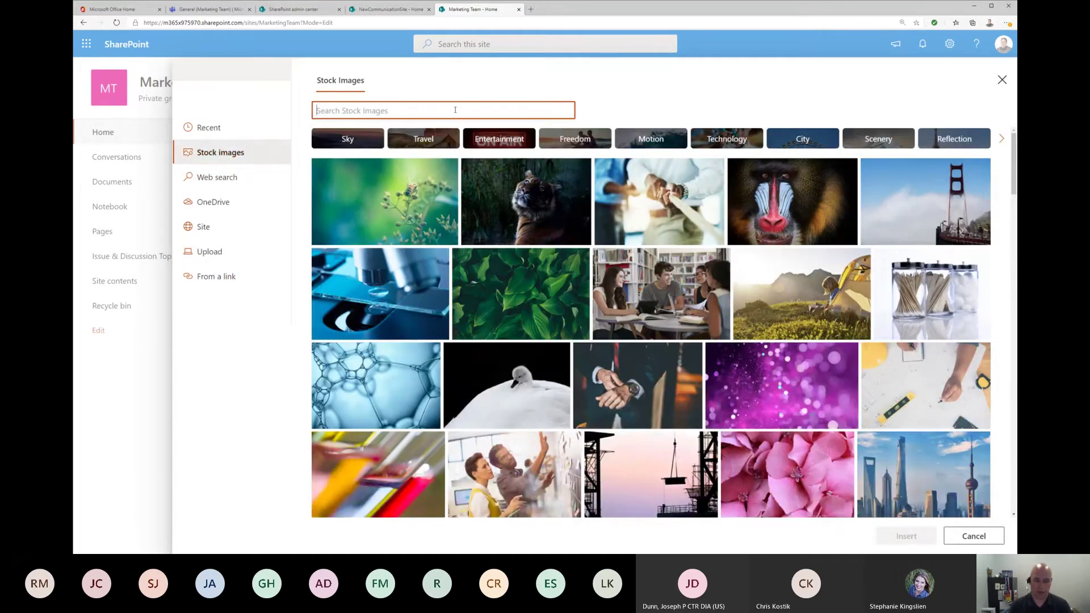
{"action": "type", "text": "firework"}
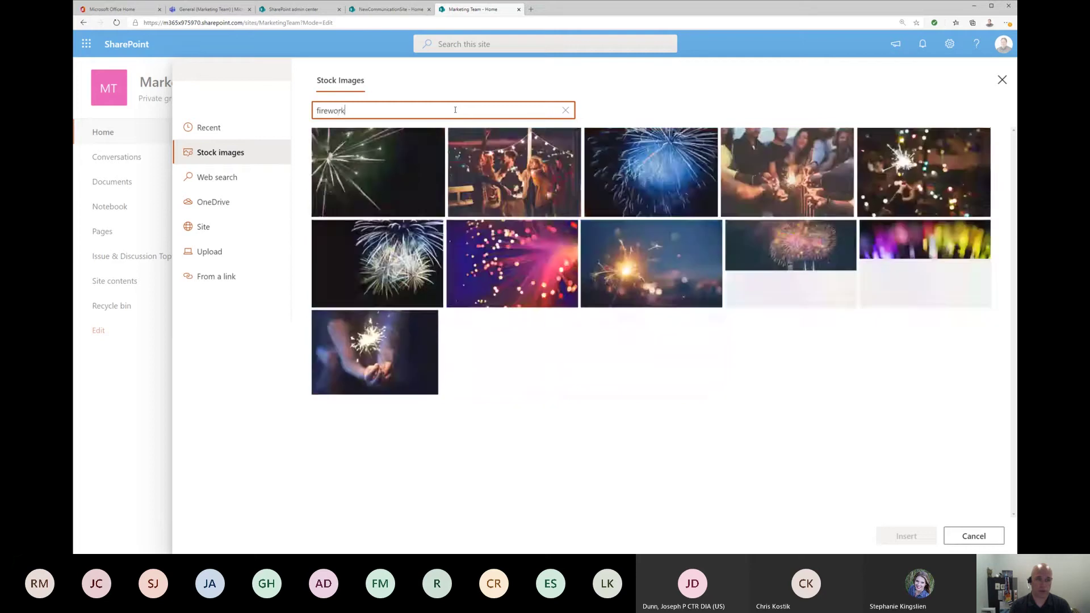
{"action": "type", "text": "s"}
{"action": "left_click", "coordinate": [656, 188]}
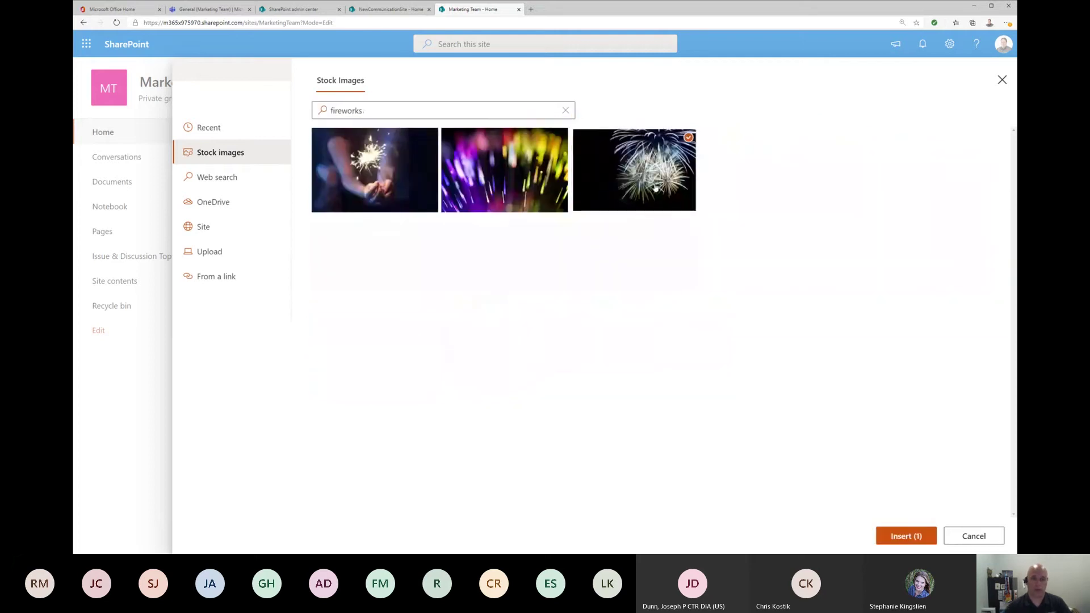
{"action": "left_click", "coordinate": [908, 539]}
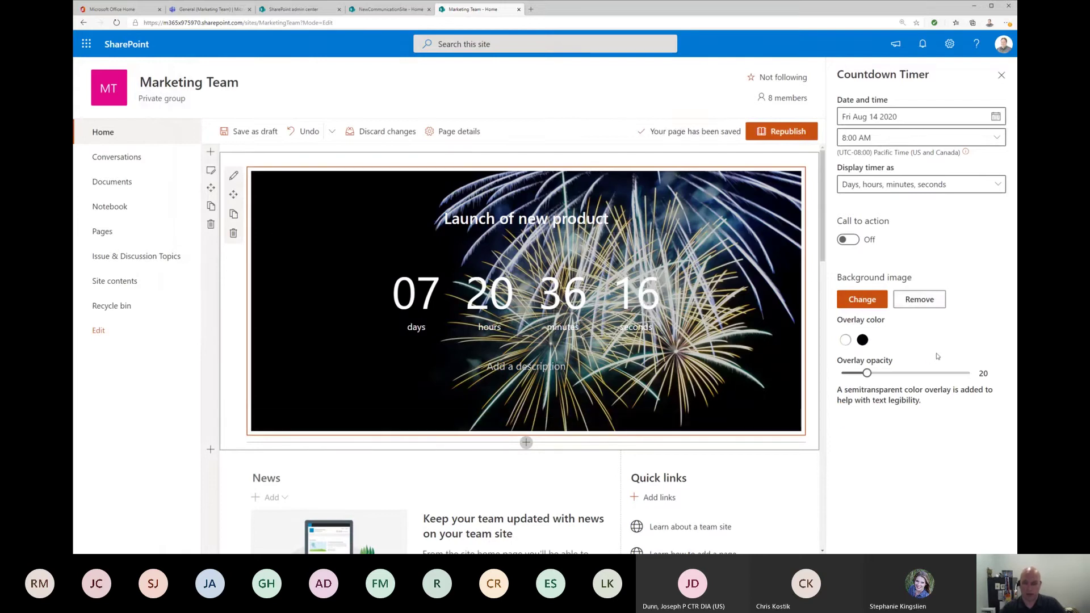
Step: Apply a black overlay at opacity 71 to the fireworks background and close the timer settings
{"action": "left_click_drag", "start_coordinate": [867, 375], "coordinate": [934, 377]}
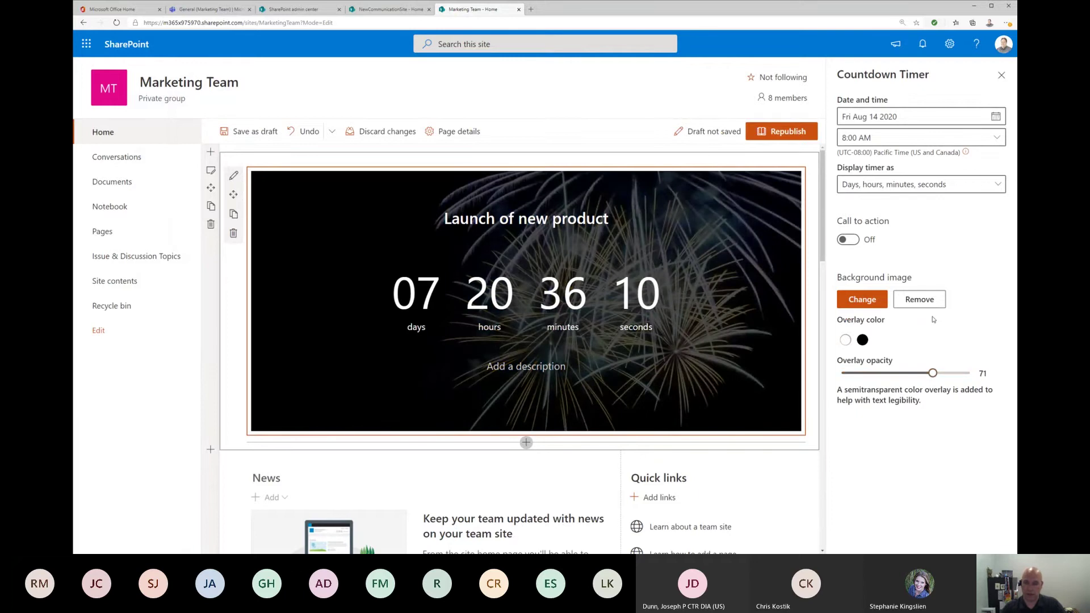
{"action": "left_click", "coordinate": [863, 341]}
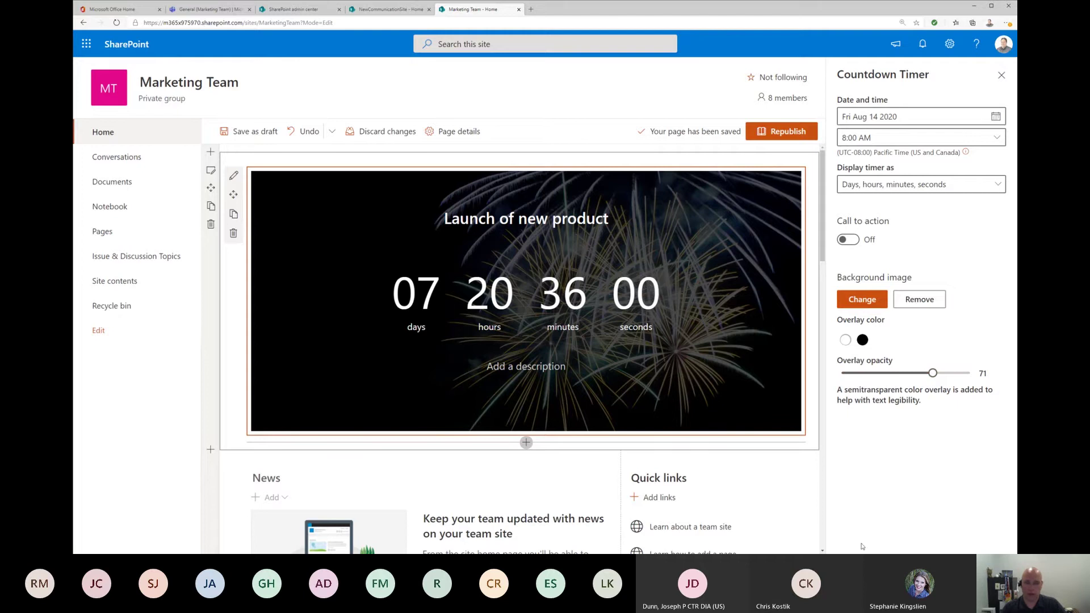
{"action": "left_click", "coordinate": [1003, 76]}
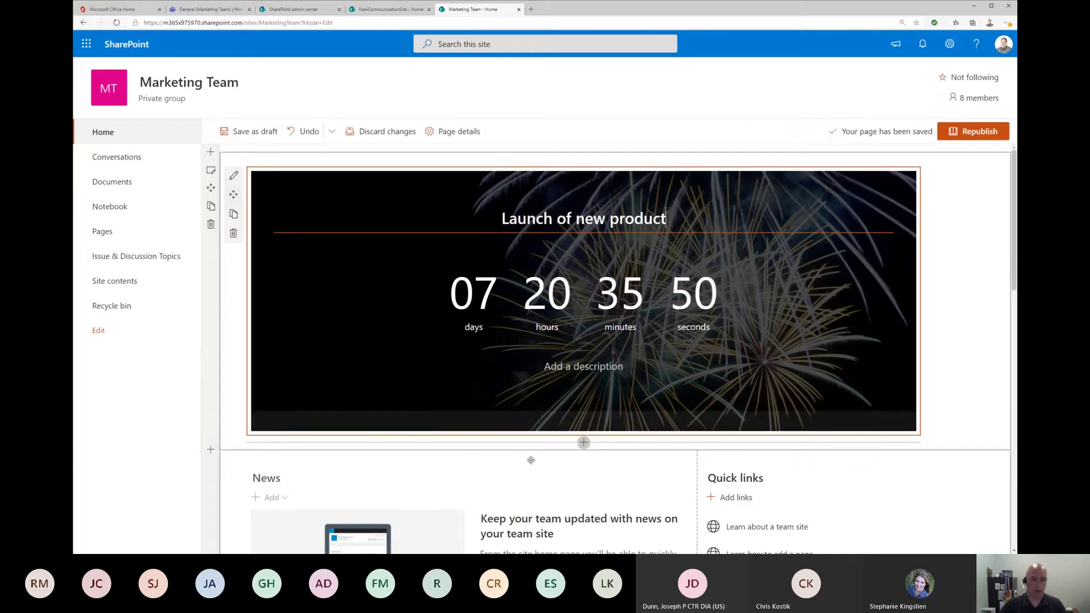
{"action": "left_click", "coordinate": [584, 443]}
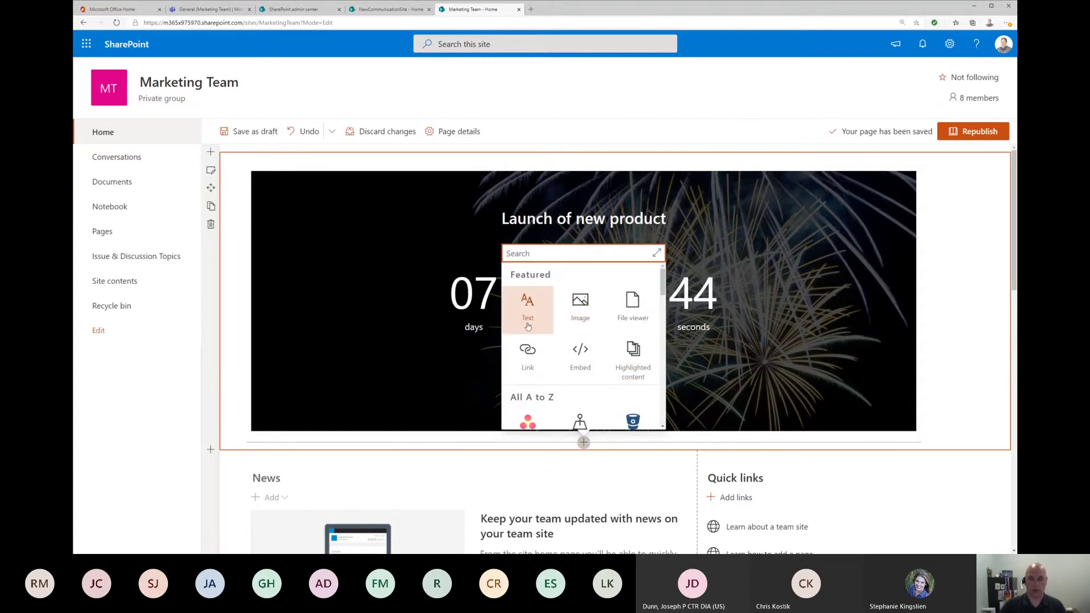
Step: Dismiss the web part list, republish the home page, and scroll through the live countdown
{"action": "left_click", "coordinate": [882, 89]}
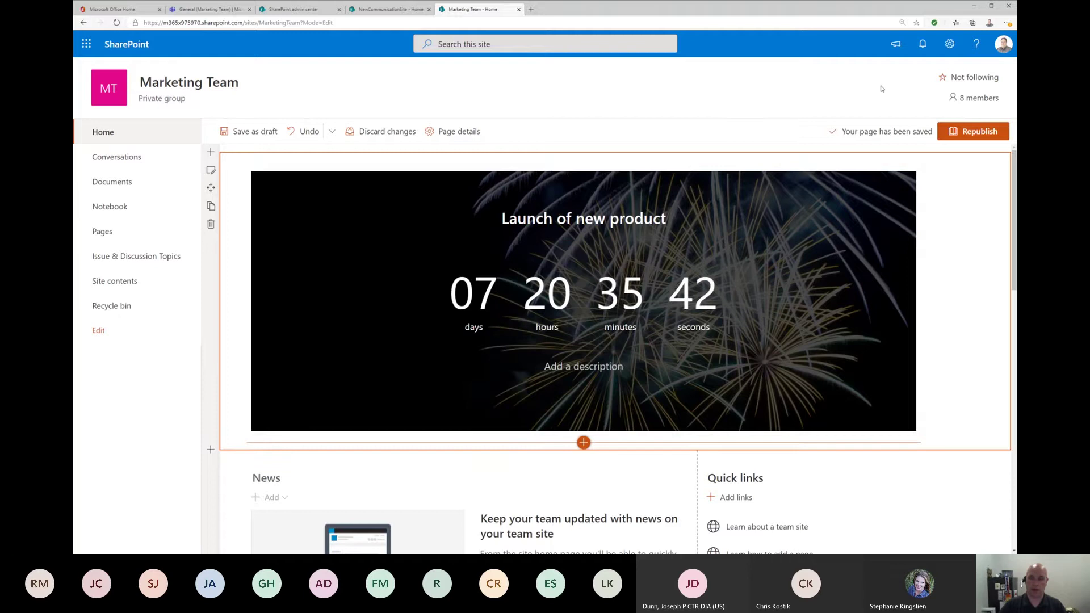
{"action": "left_click", "coordinate": [991, 133]}
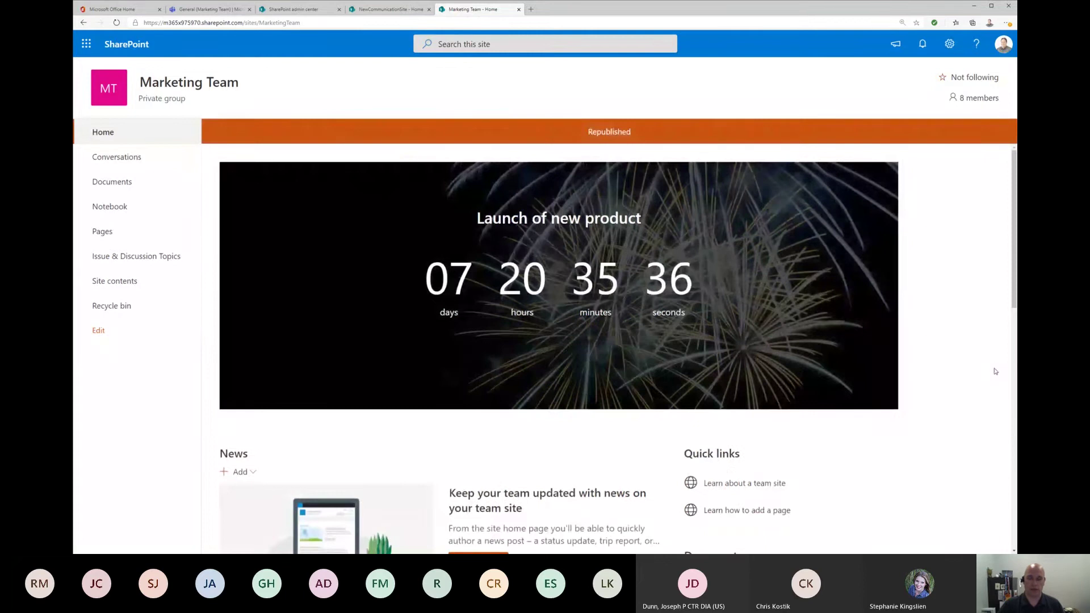
{"action": "scroll", "coordinate": [995, 371], "scroll_direction": "down", "scroll_amount": 5}
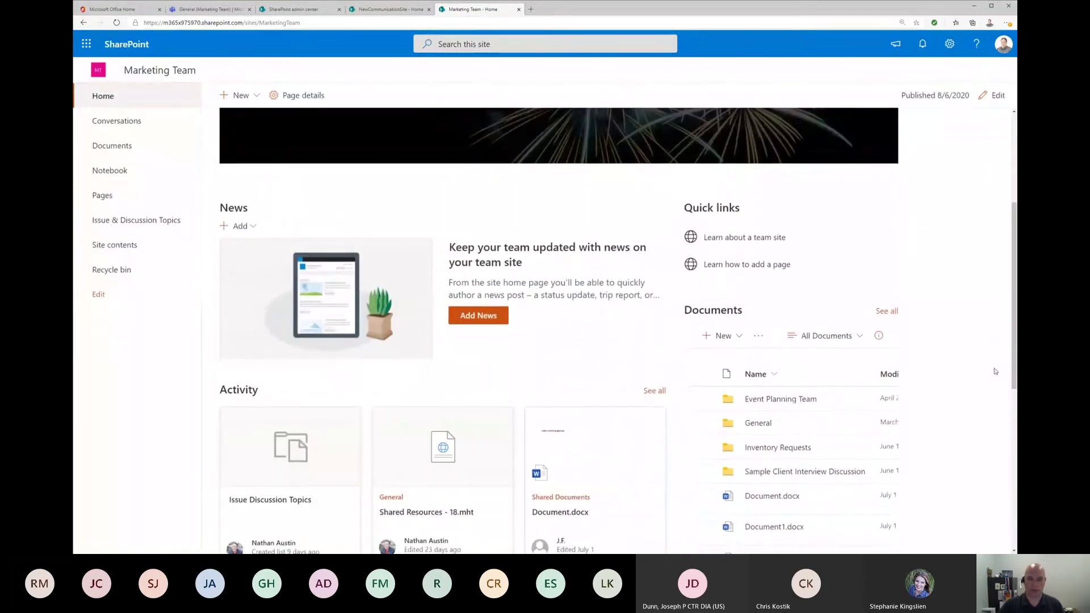
{"action": "scroll", "coordinate": [995, 371], "scroll_direction": "down", "scroll_amount": 4}
{"action": "scroll", "coordinate": [996, 371], "scroll_direction": "up", "scroll_amount": 8}
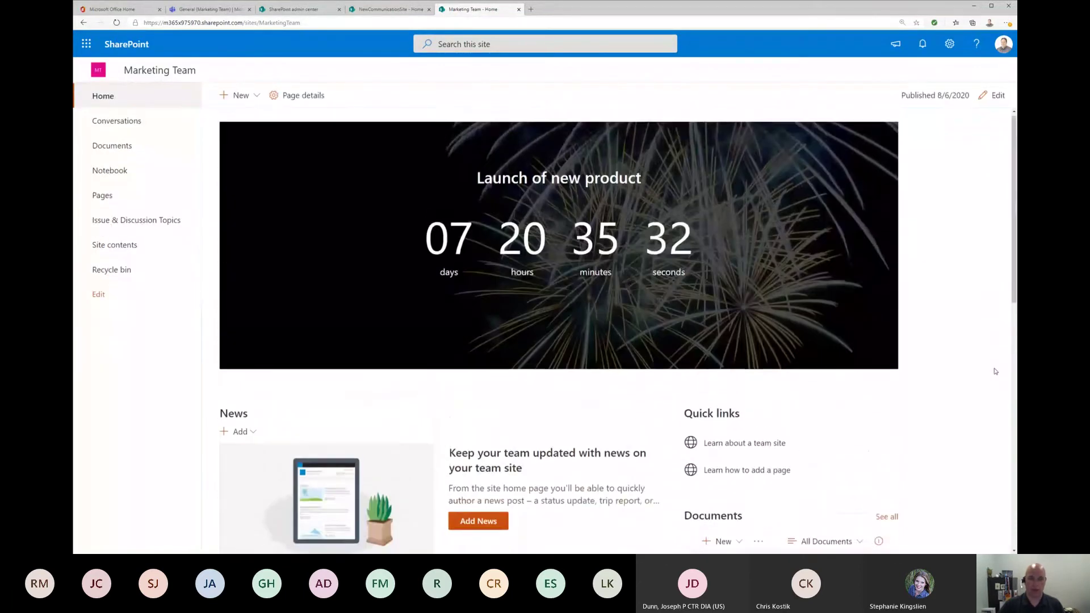
Step: Reload the General channel's SharePoint Page tab in Teams to show the countdown, then return to the site
{"action": "left_click", "coordinate": [205, 9]}
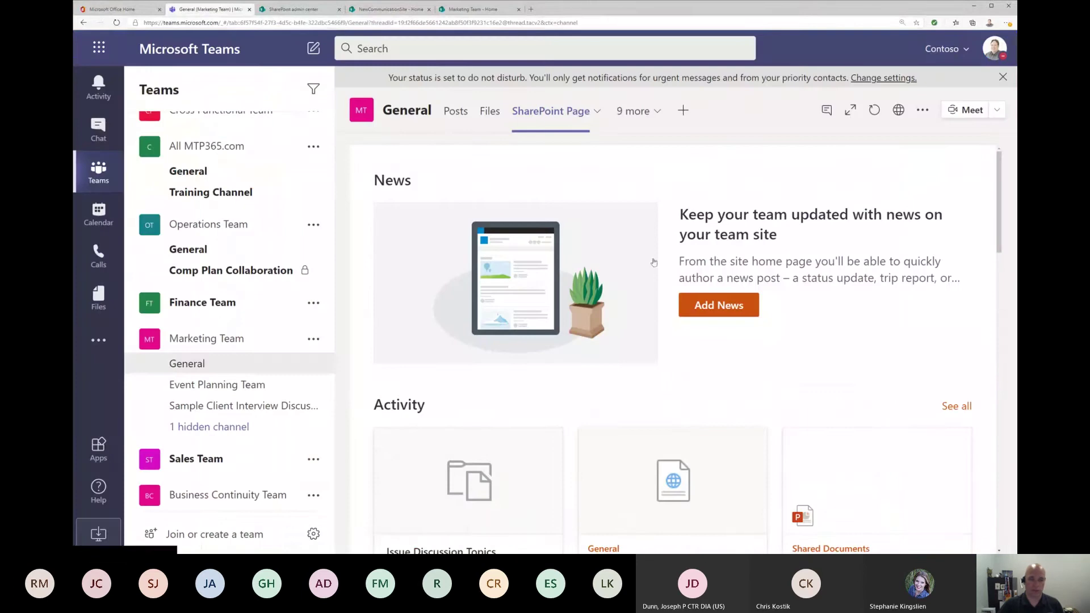
{"action": "left_click", "coordinate": [456, 113]}
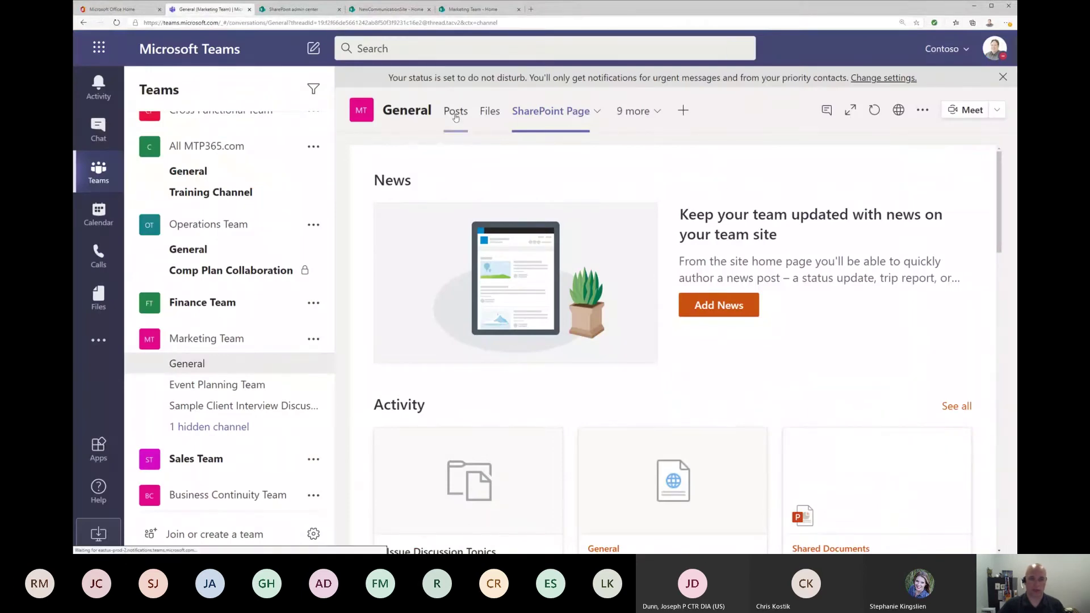
{"action": "left_click", "coordinate": [563, 113]}
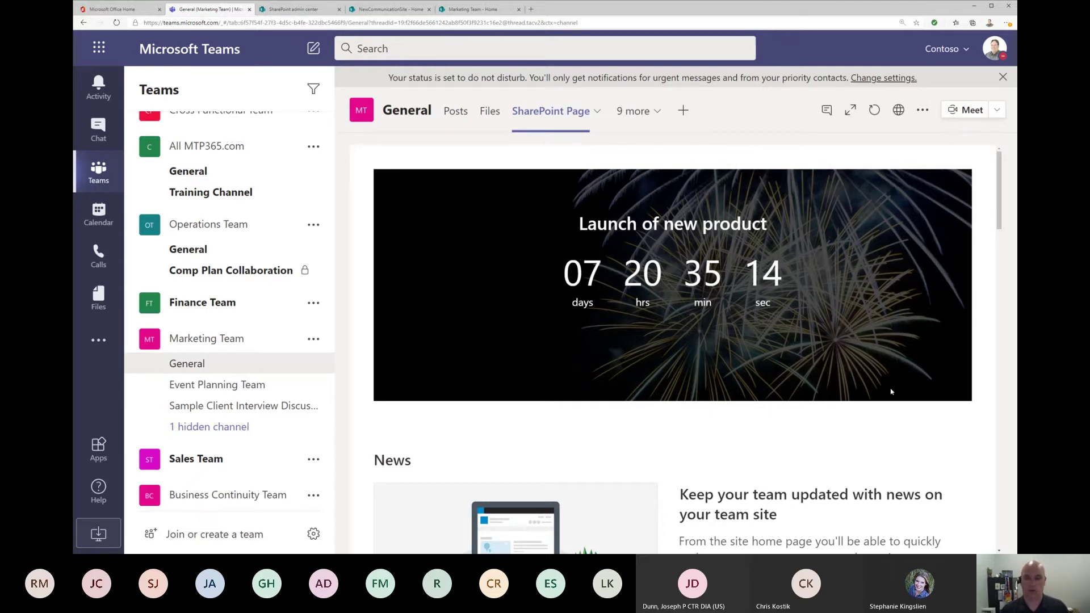
{"action": "left_click", "coordinate": [471, 9]}
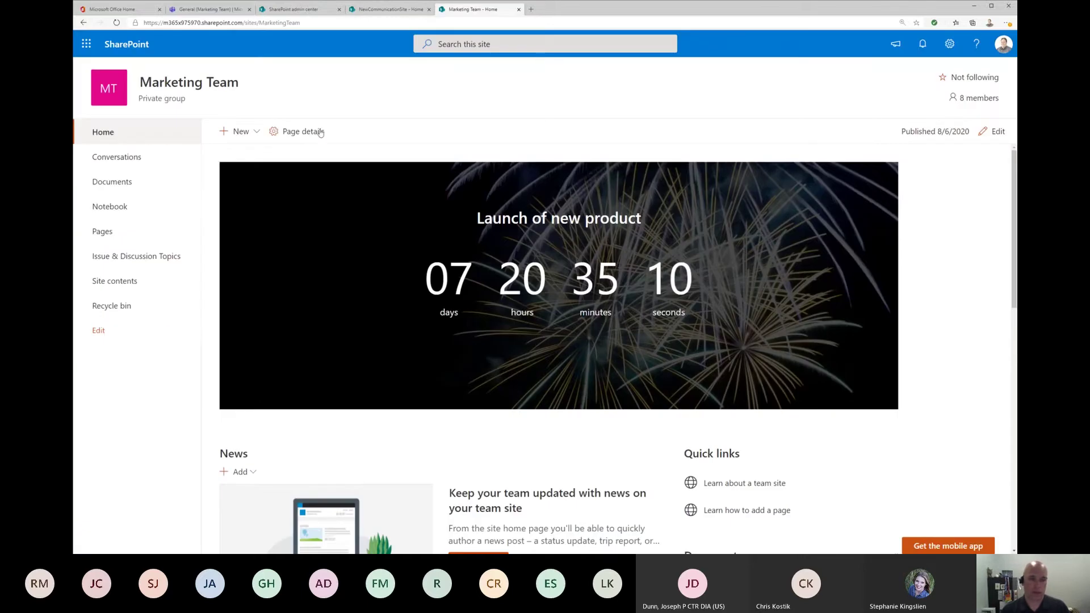
Step: Delete the countdown web part from the draft, undoing once before deleting again, then choose Discard changes
{"action": "left_click", "coordinate": [995, 131]}
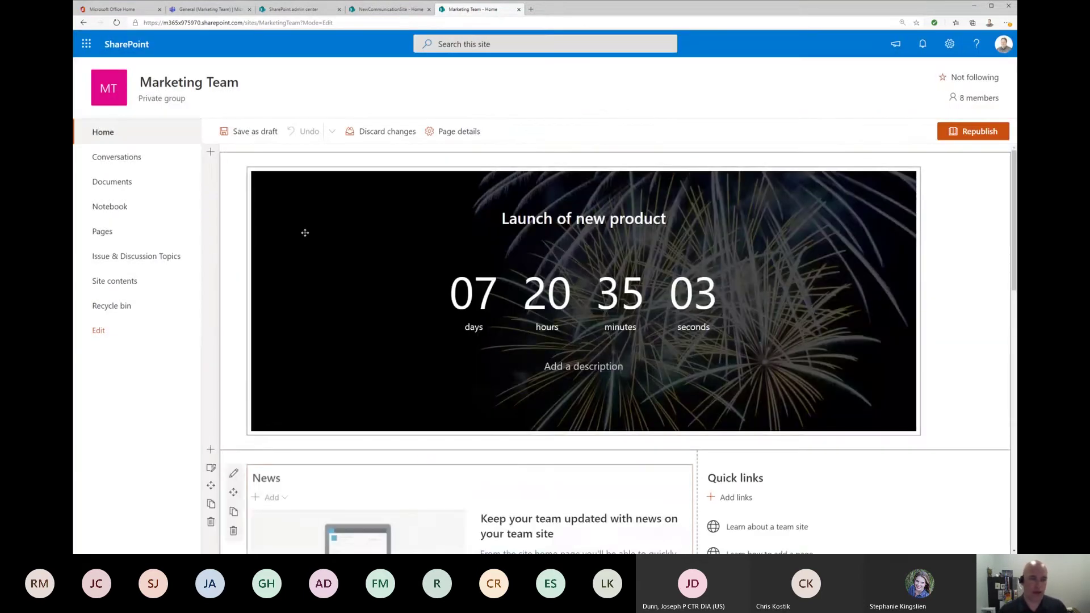
{"action": "left_click", "coordinate": [312, 204]}
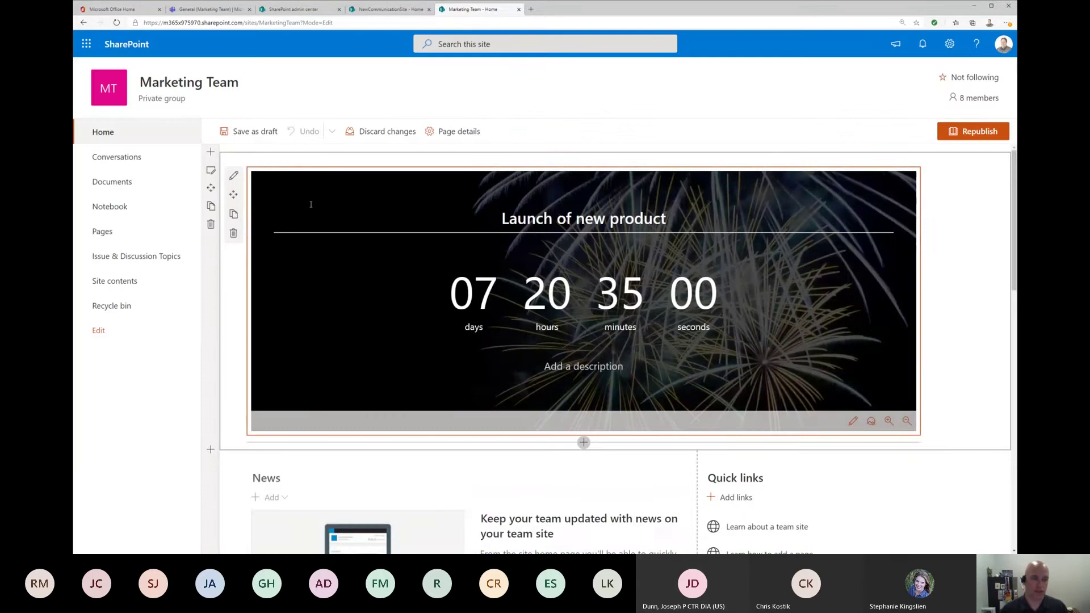
{"action": "left_click", "coordinate": [232, 235]}
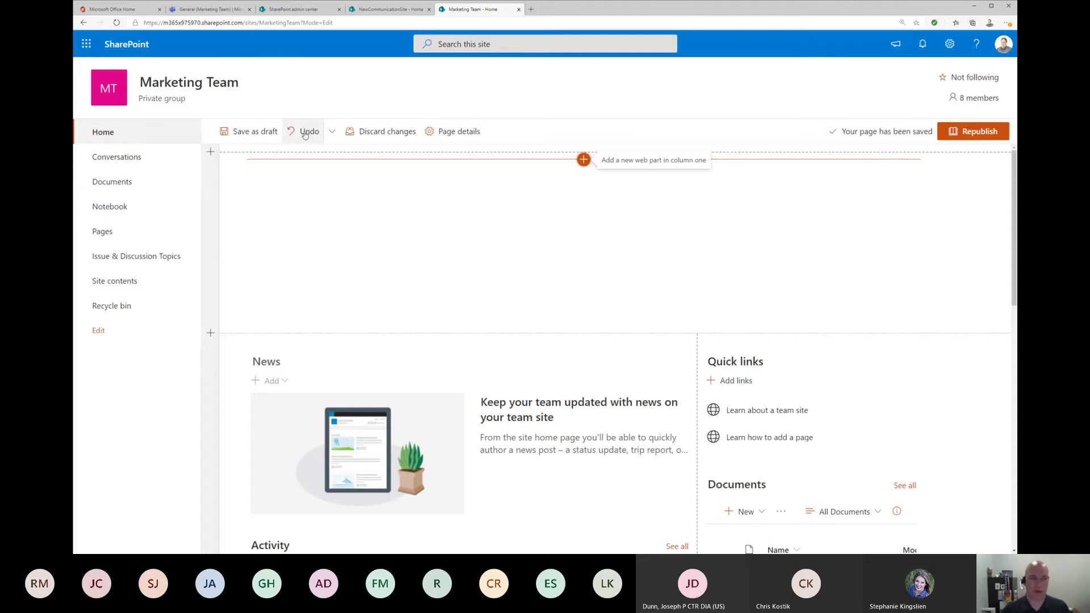
{"action": "left_click", "coordinate": [305, 132]}
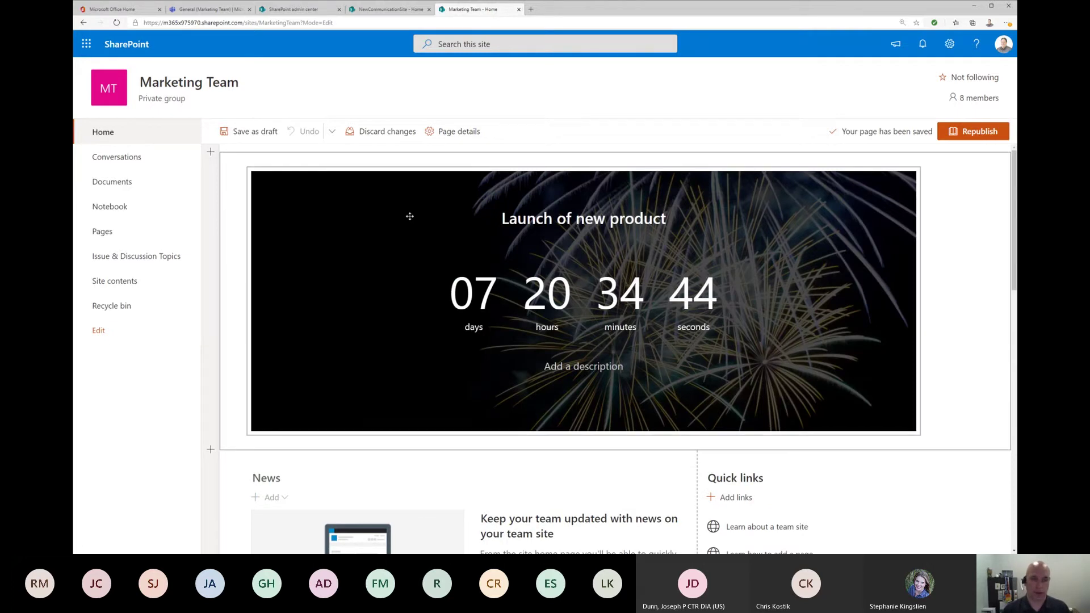
{"action": "left_click", "coordinate": [793, 269]}
{"action": "left_click", "coordinate": [232, 233]}
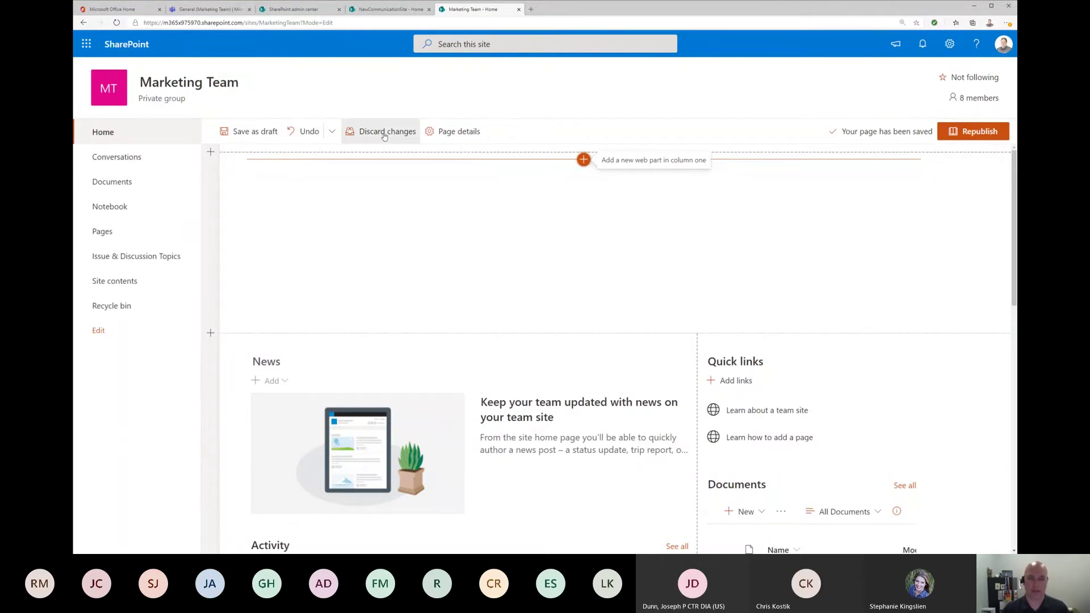
{"action": "left_click", "coordinate": [384, 135]}
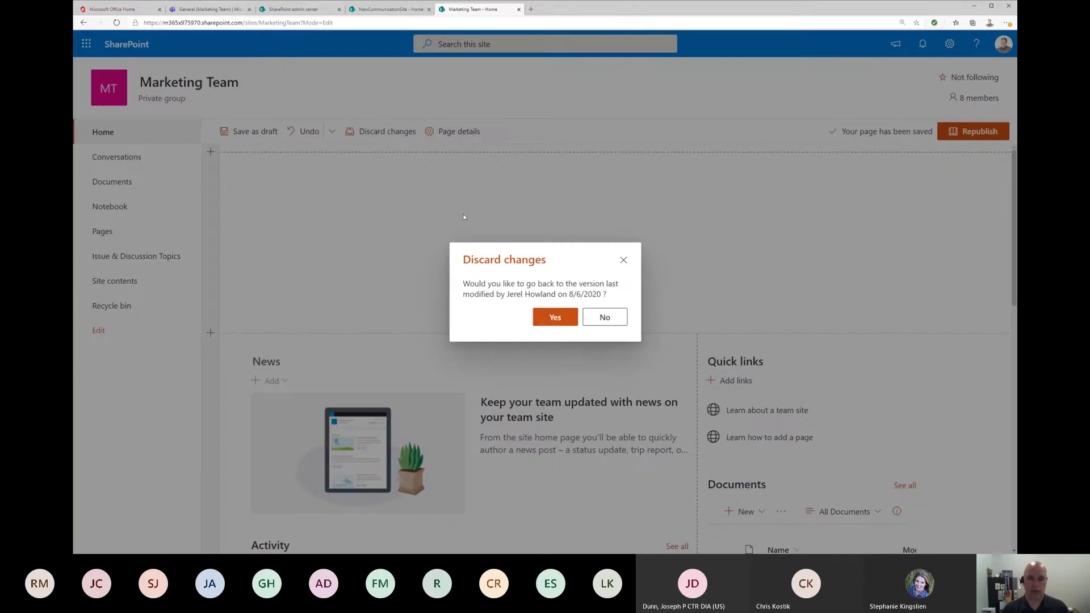
Step: Discard the draft, delete the Launch of new product countdown web part, and republish the page
{"action": "left_click", "coordinate": [556, 318]}
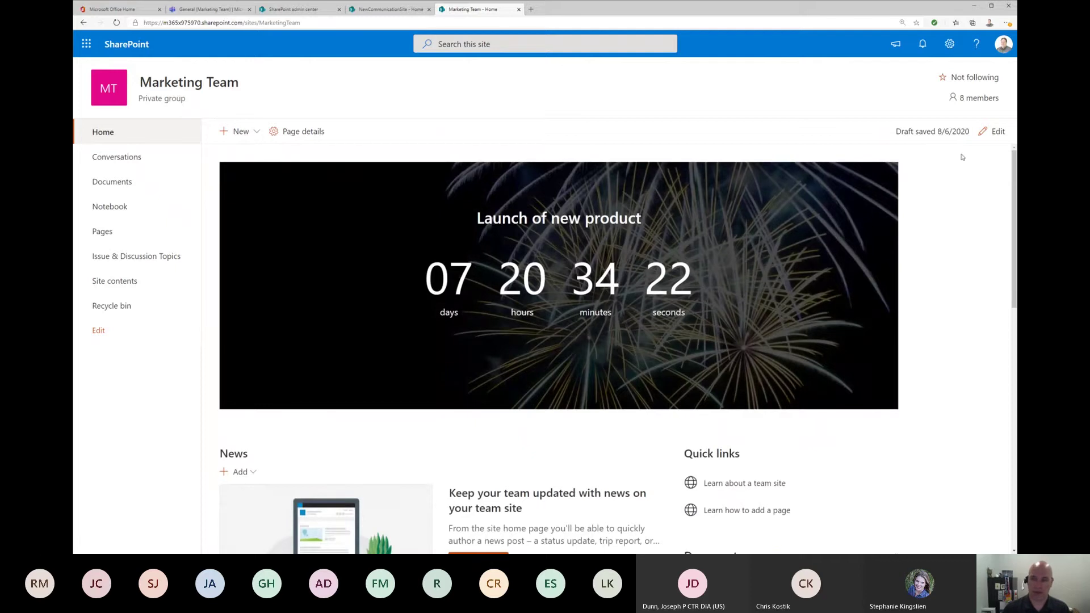
{"action": "left_click", "coordinate": [993, 132]}
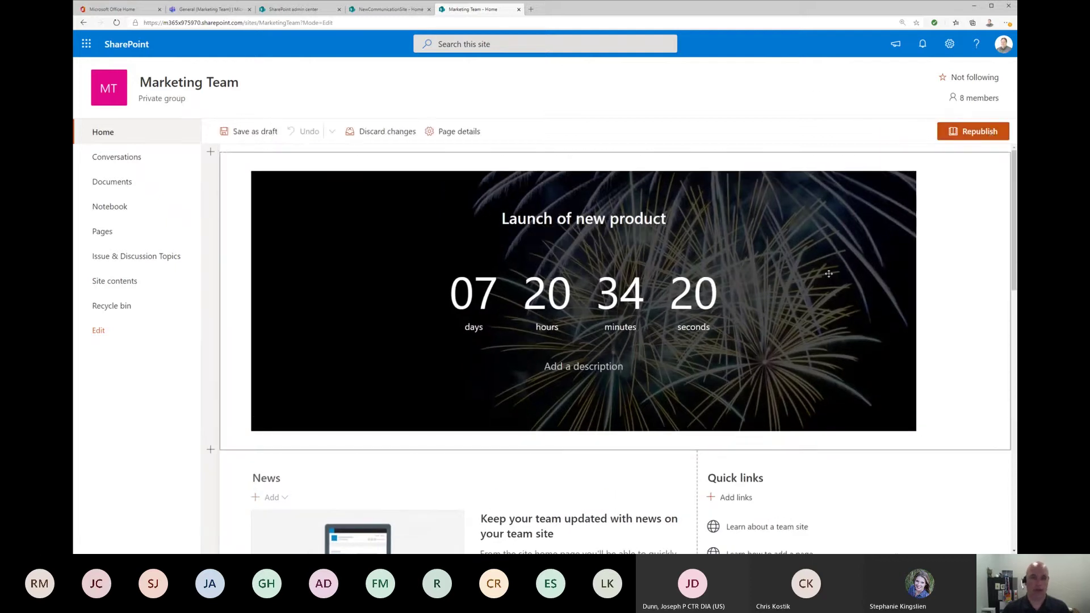
{"action": "left_click", "coordinate": [436, 209]}
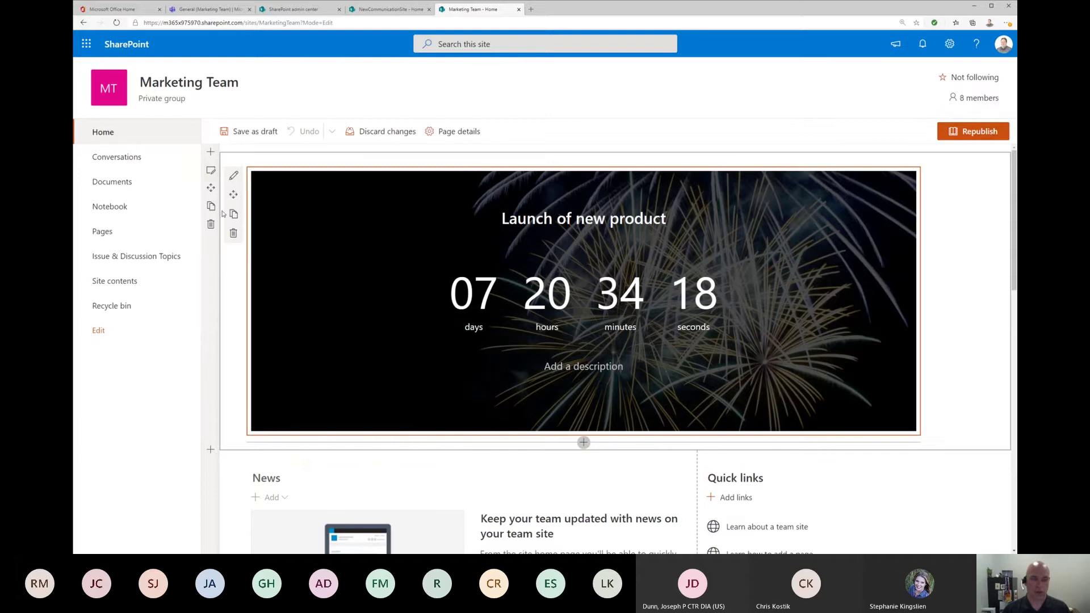
{"action": "left_click", "coordinate": [233, 233]}
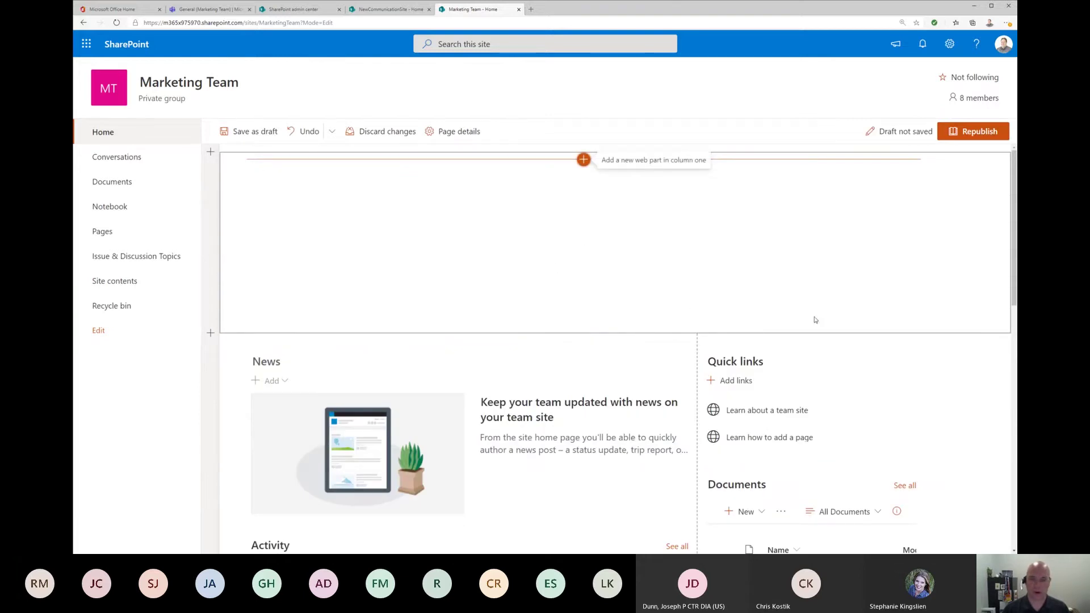
{"action": "left_click", "coordinate": [973, 131]}
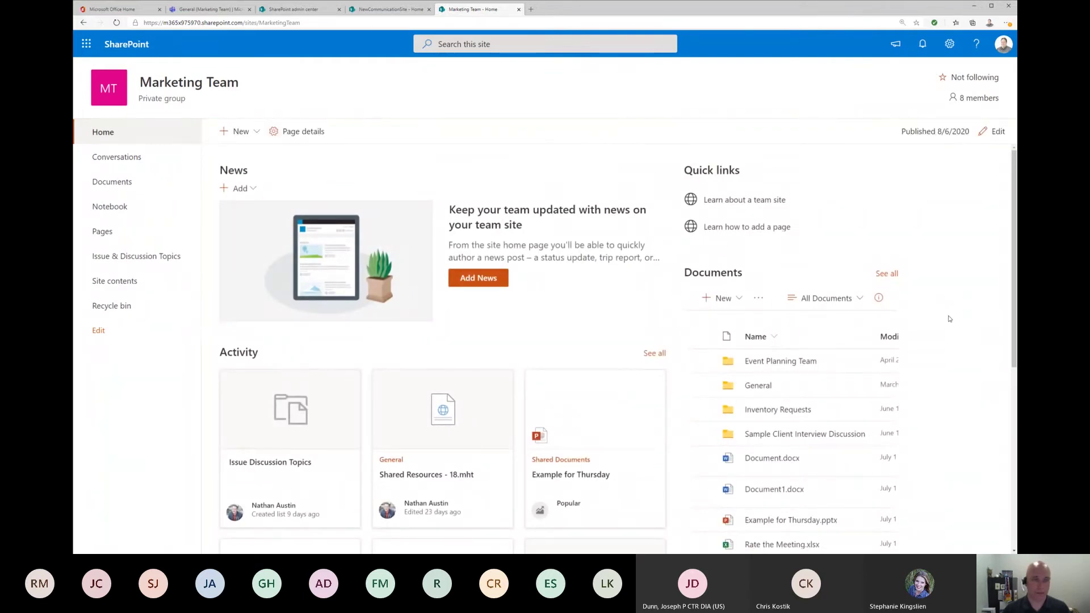
Step: Insert a Hero web part into the empty top section using the web part search
{"action": "left_click", "coordinate": [994, 133]}
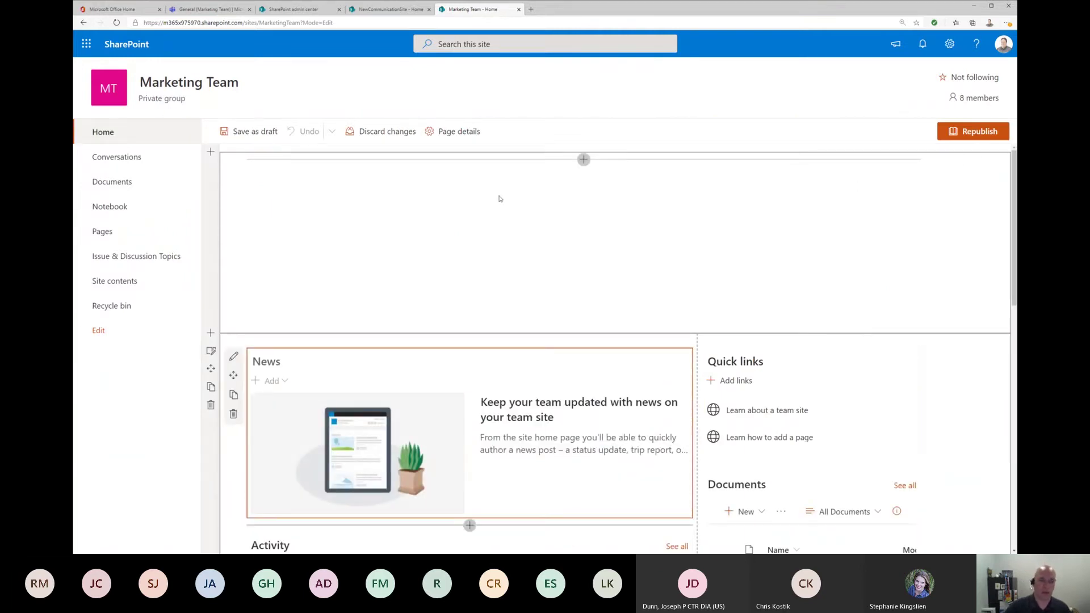
{"action": "left_click", "coordinate": [584, 160]}
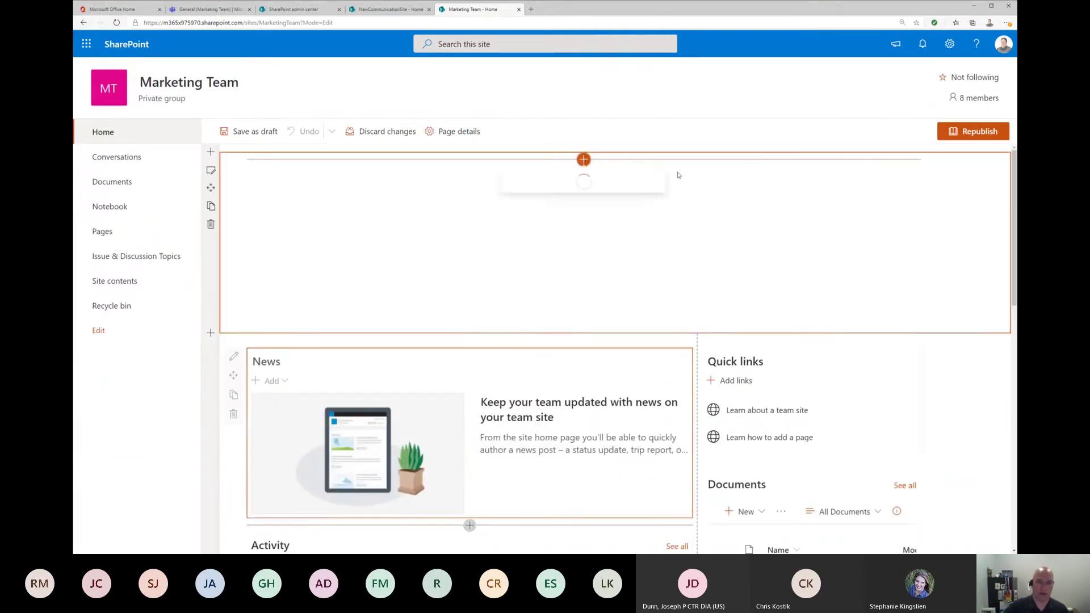
{"action": "scroll", "coordinate": [630, 296], "scroll_direction": "down", "scroll_amount": 1}
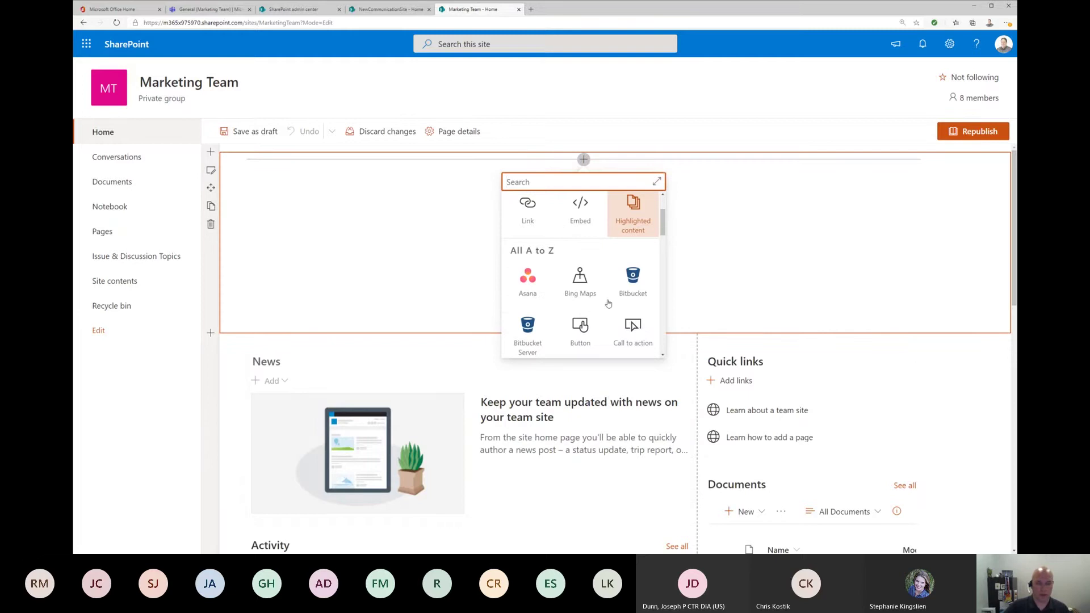
{"action": "scroll", "coordinate": [609, 302], "scroll_direction": "up", "scroll_amount": 1}
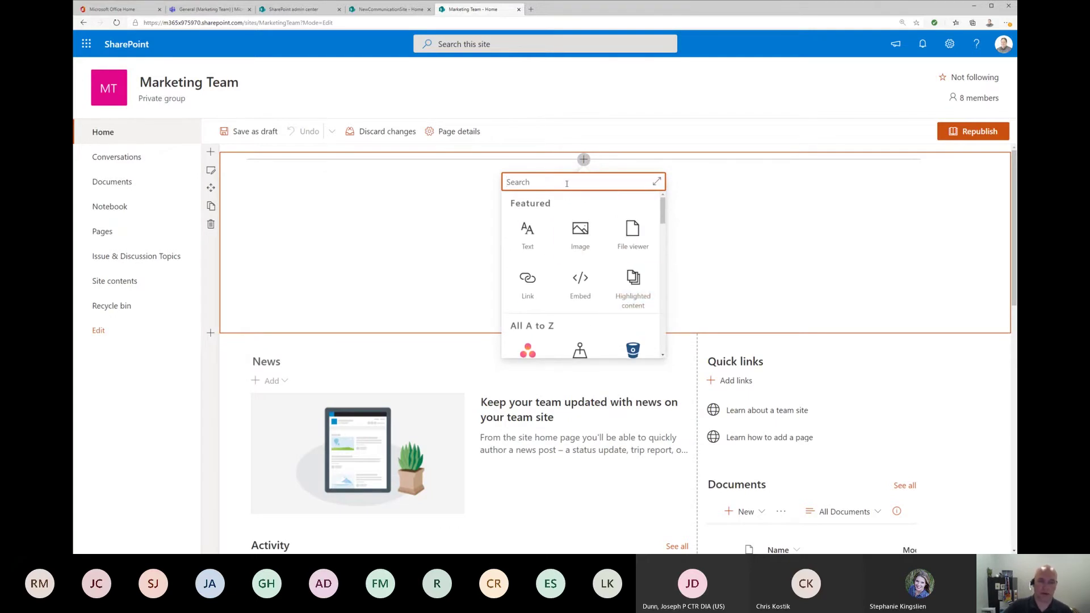
{"action": "type", "text": "hje"}
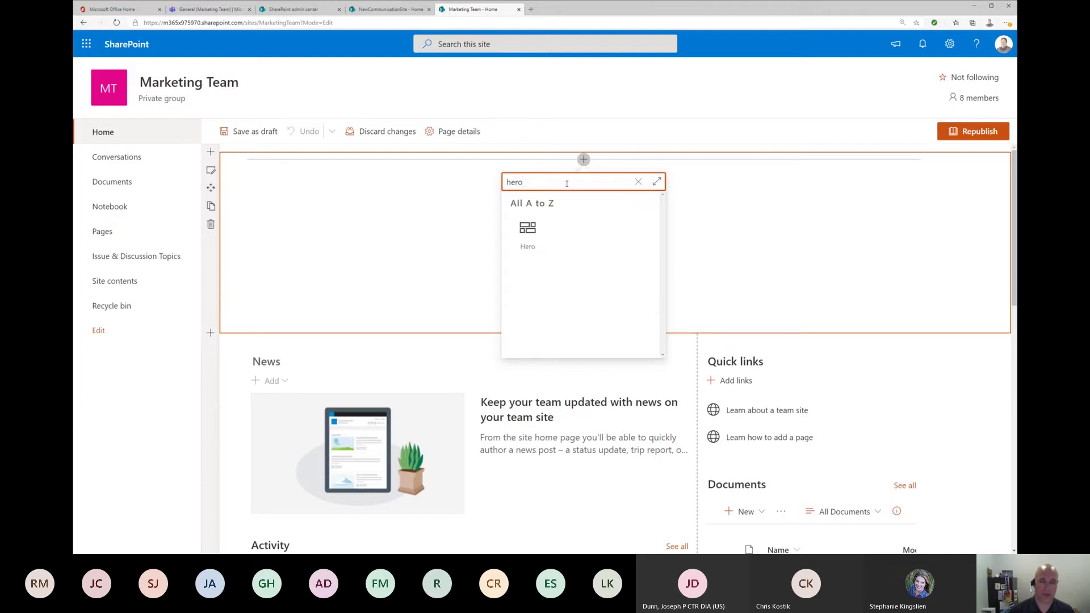
{"action": "left_click", "coordinate": [527, 233]}
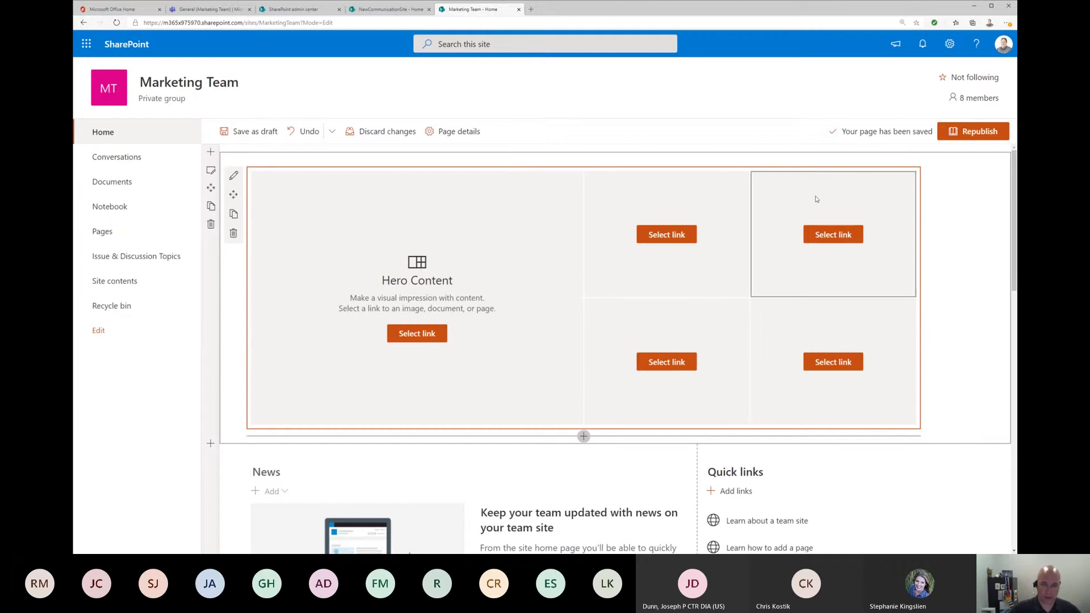
Step: Place the blue skyscrapers stock photo in the Hero's bottom-right tile
{"action": "left_click", "coordinate": [406, 335]}
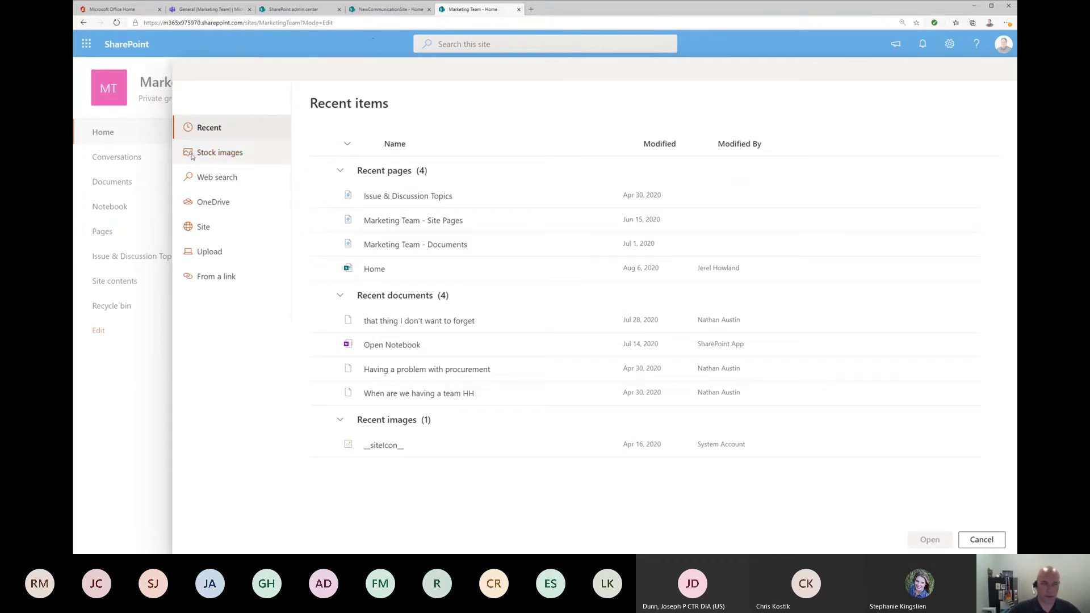
{"action": "left_click", "coordinate": [221, 157]}
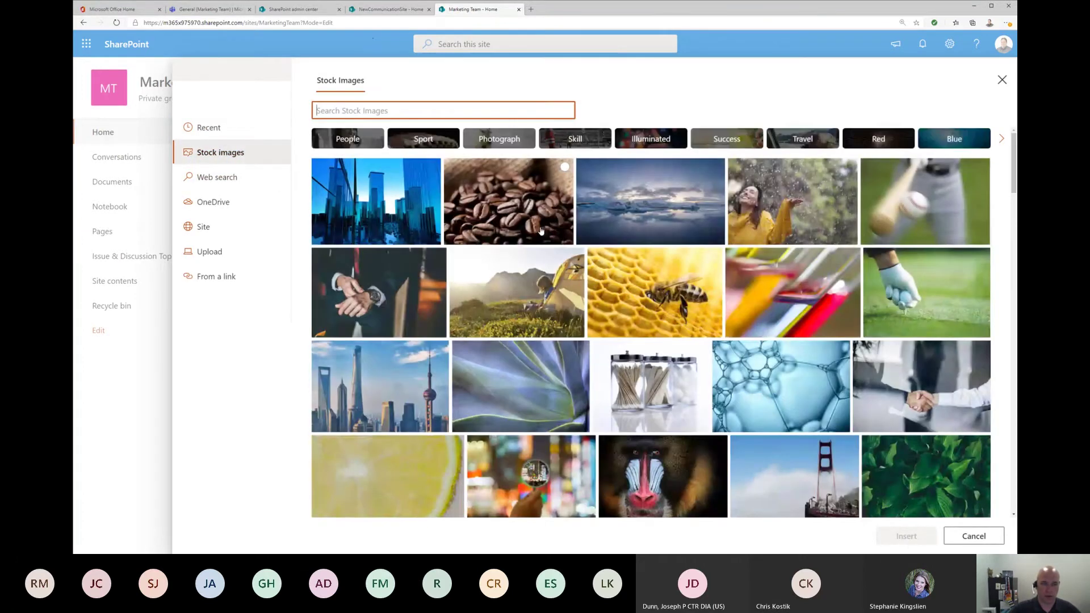
{"action": "left_click", "coordinate": [353, 208]}
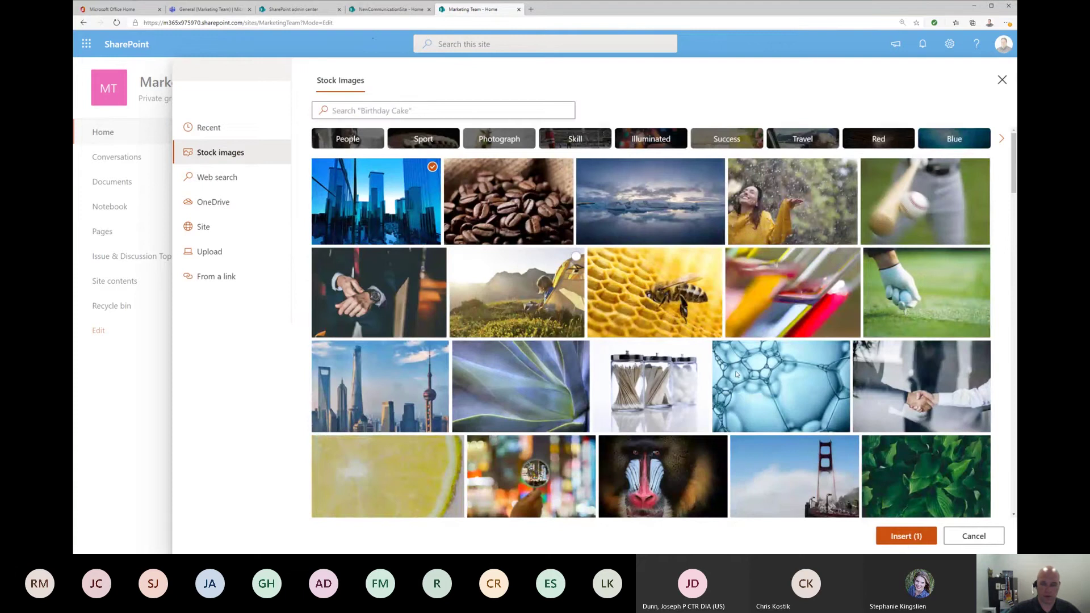
{"action": "left_click", "coordinate": [906, 535]}
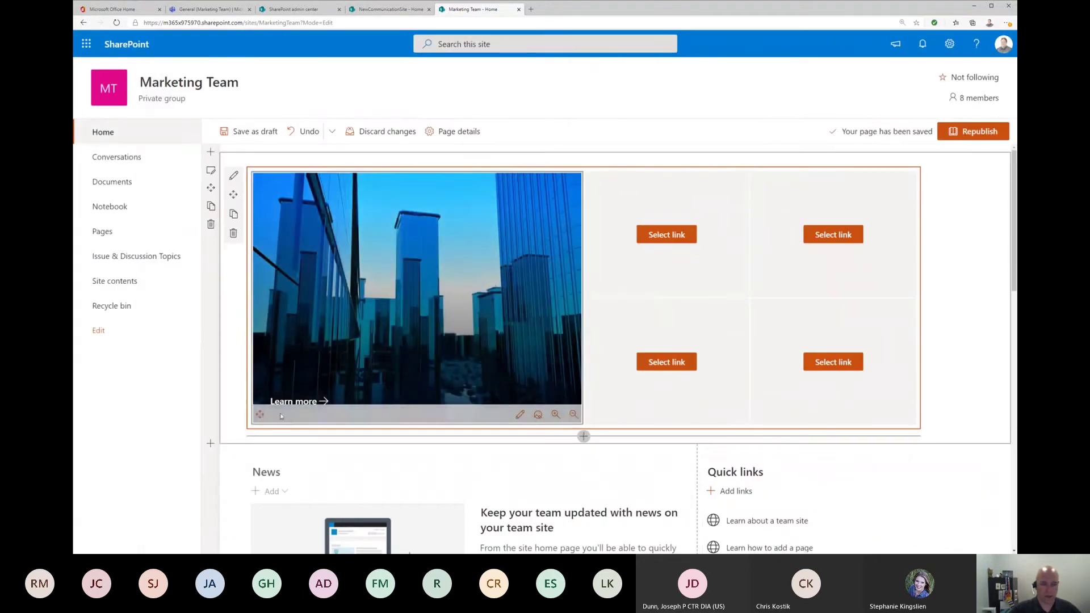
{"action": "left_click_drag", "start_coordinate": [288, 402], "coordinate": [383, 418]}
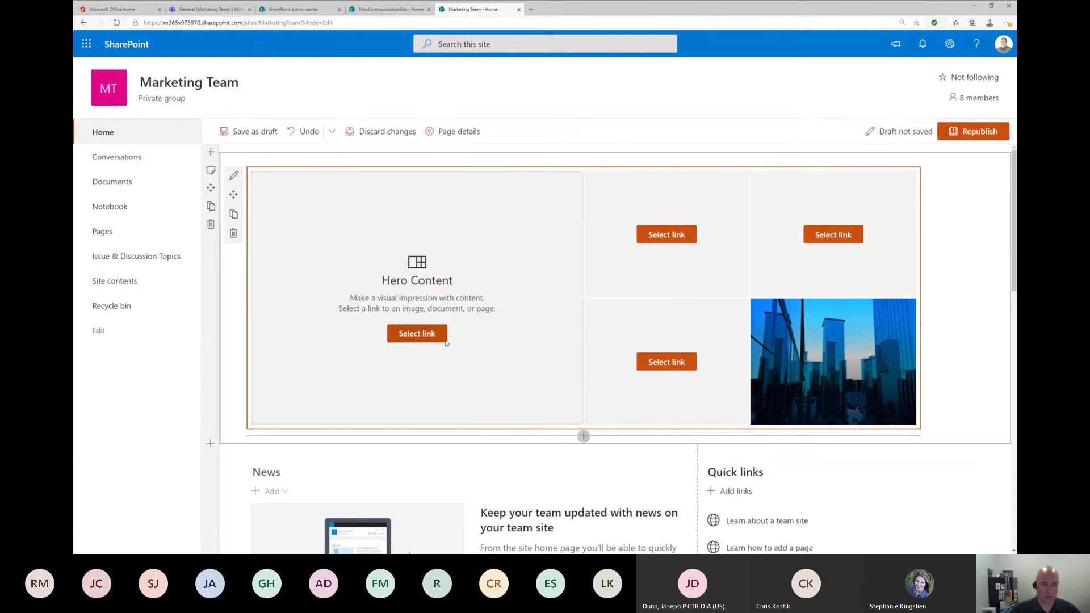
Step: Fill the large tile with the honeybee-on-honeycomb stock photo
{"action": "left_click", "coordinate": [420, 334]}
{"action": "left_click", "coordinate": [223, 152]}
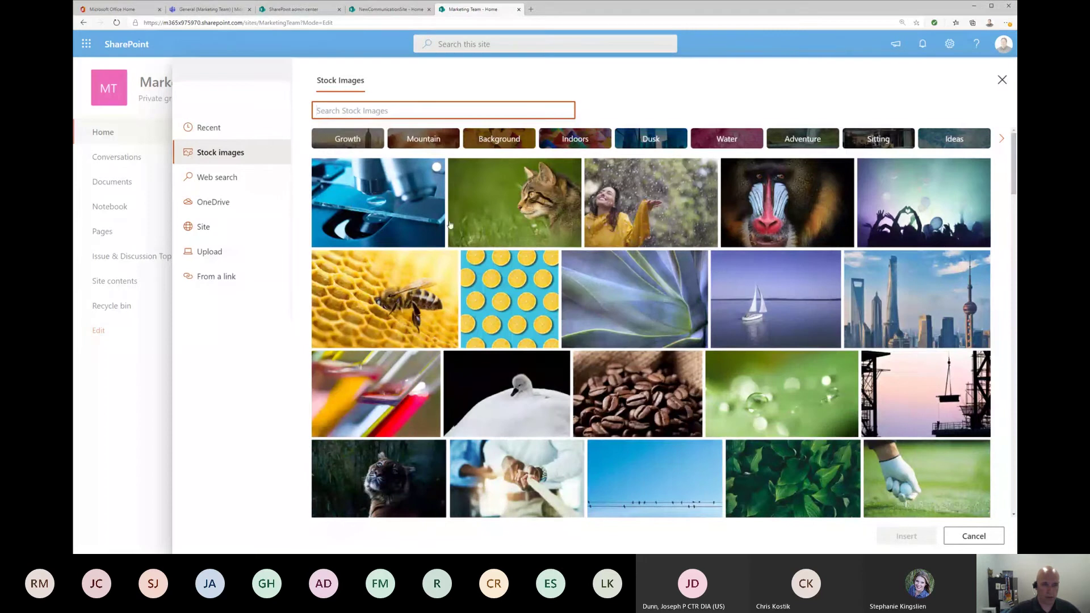
{"action": "left_click", "coordinate": [454, 339]}
{"action": "left_click", "coordinate": [906, 536]}
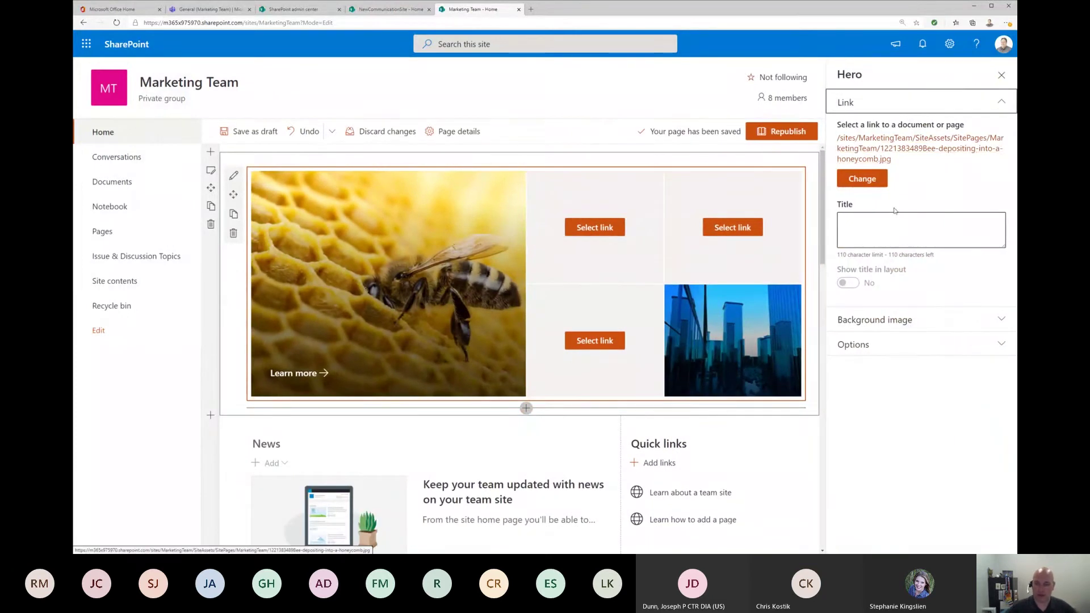
Step: Title the bee tile 'where is the honey', shown in layout, with the Learn more link turned off
{"action": "left_click", "coordinate": [895, 228]}
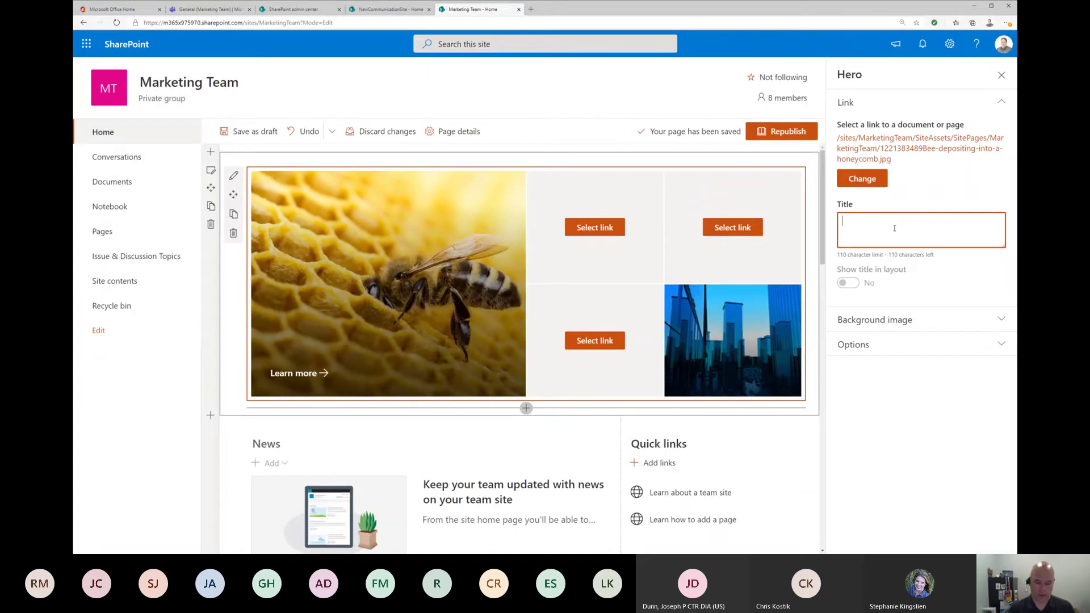
{"action": "type", "text": "where is the "}
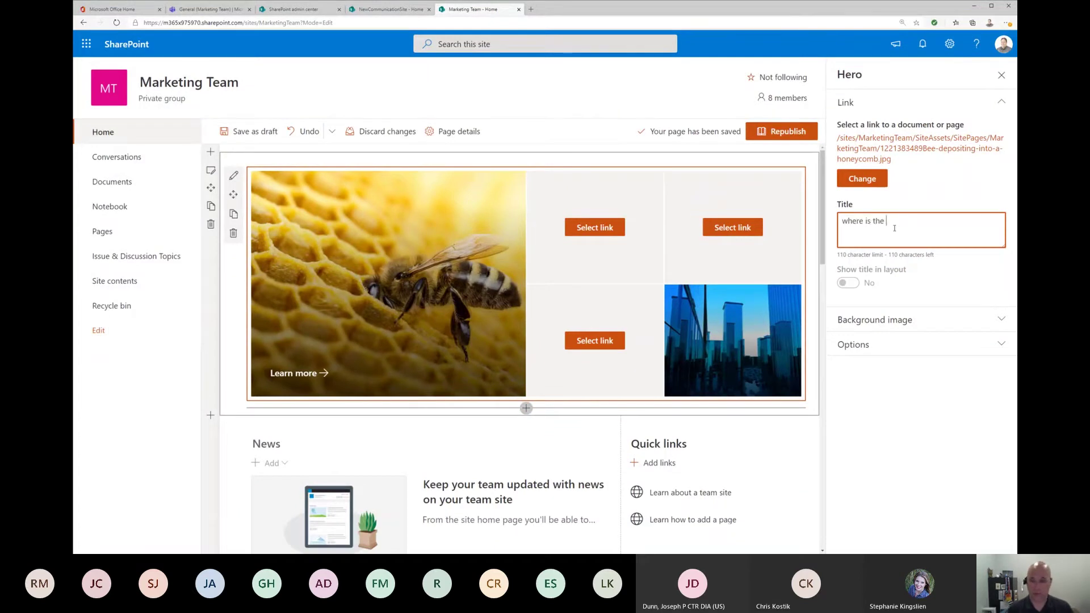
{"action": "type", "text": "honey"}
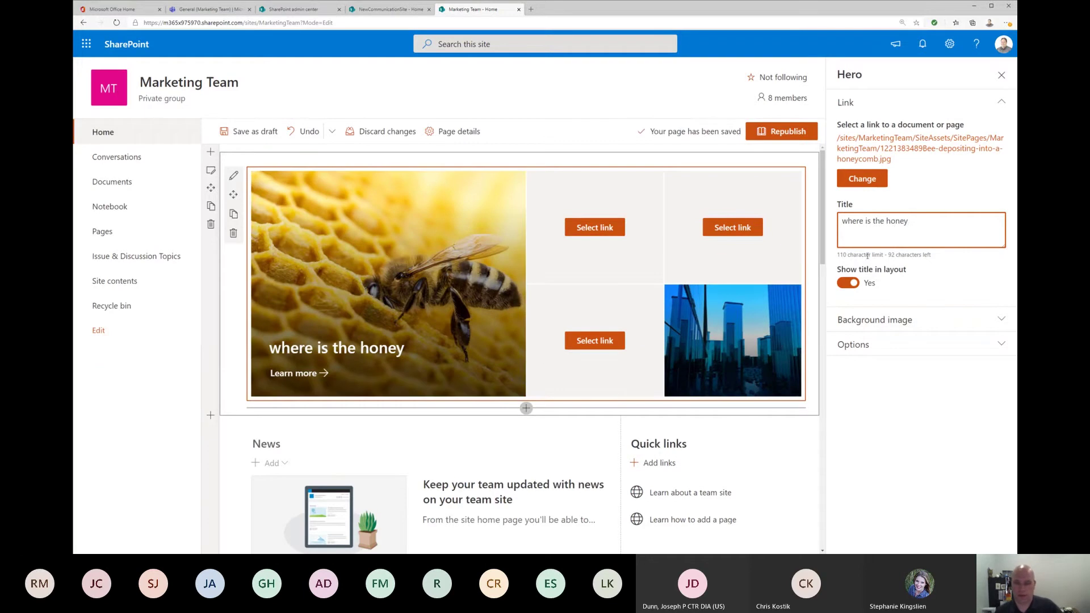
{"action": "left_click", "coordinate": [850, 284]}
{"action": "left_click", "coordinate": [850, 284]}
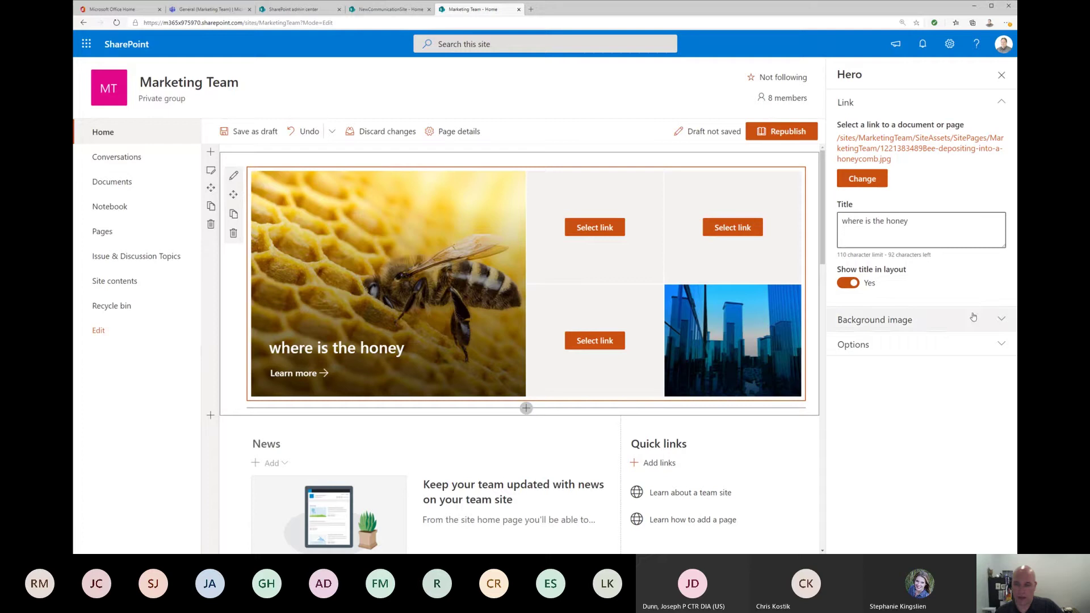
{"action": "left_click", "coordinate": [952, 353]}
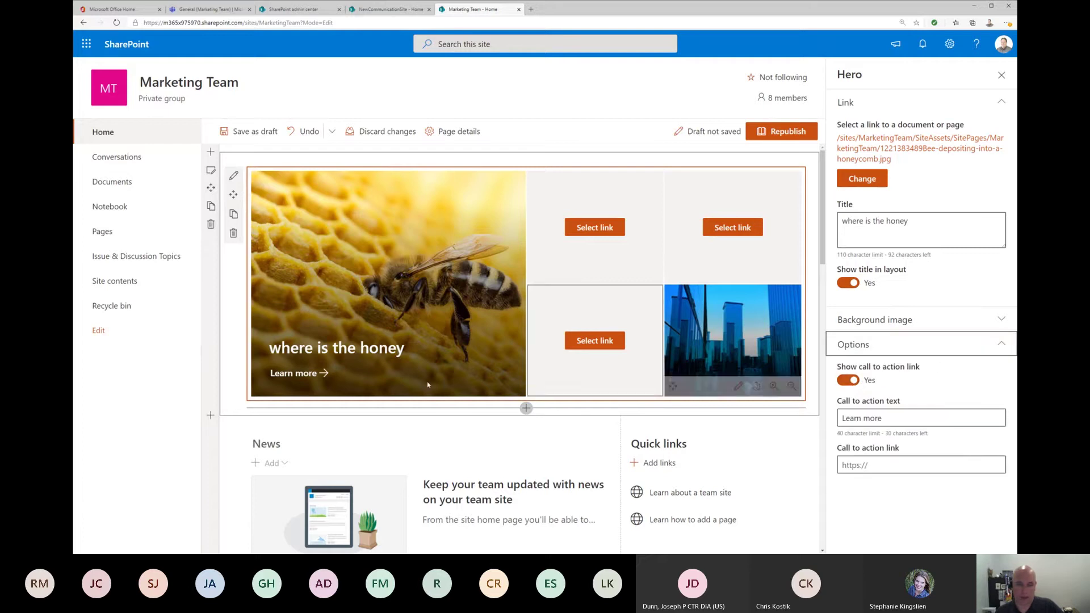
{"action": "left_click", "coordinate": [850, 381]}
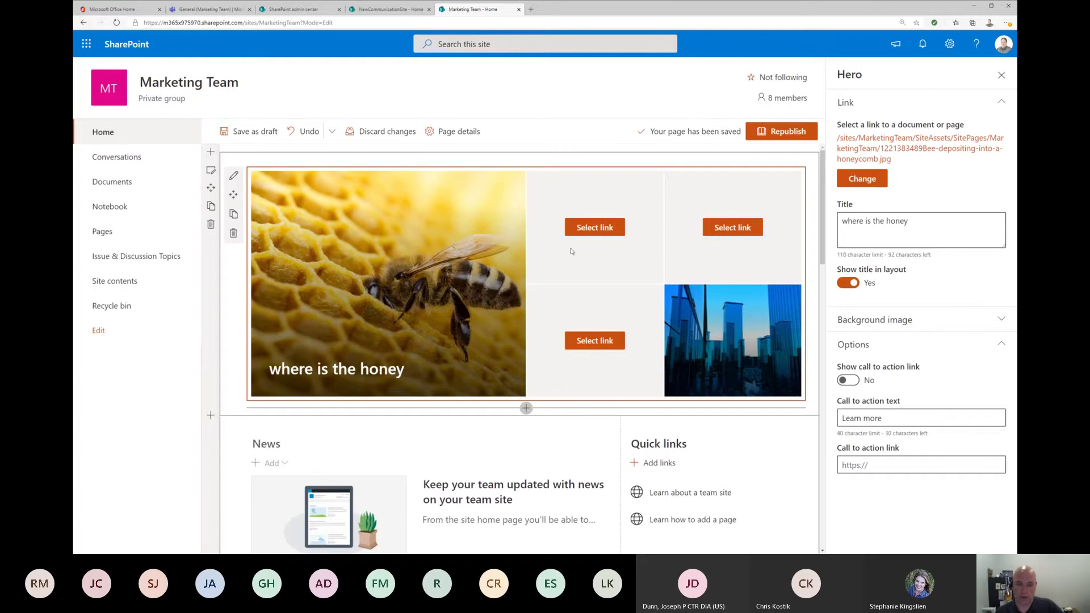
{"action": "left_click", "coordinate": [622, 255]}
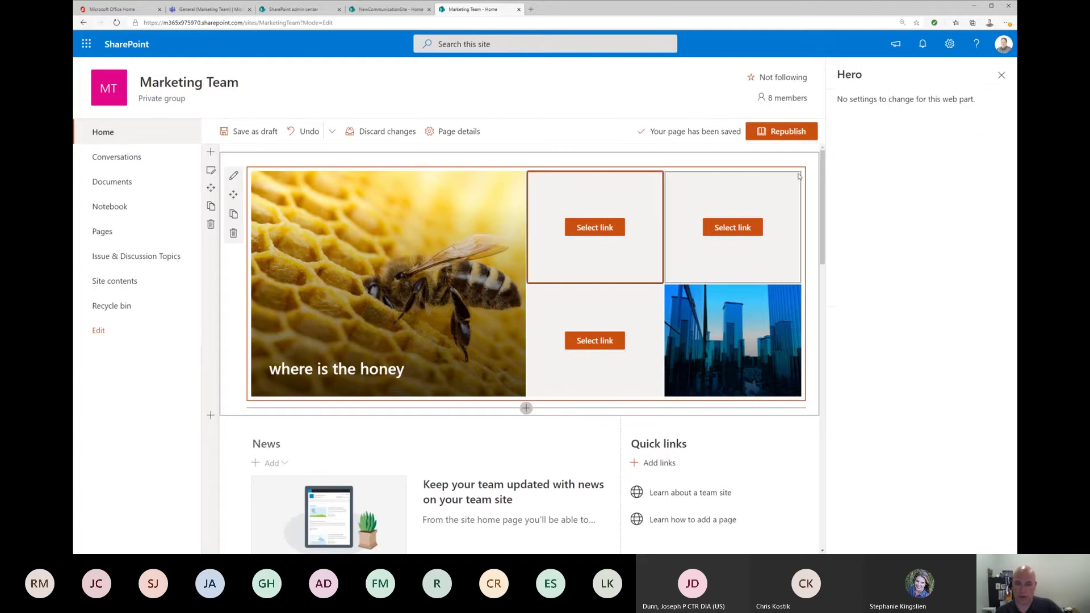
{"action": "left_click", "coordinate": [596, 231]}
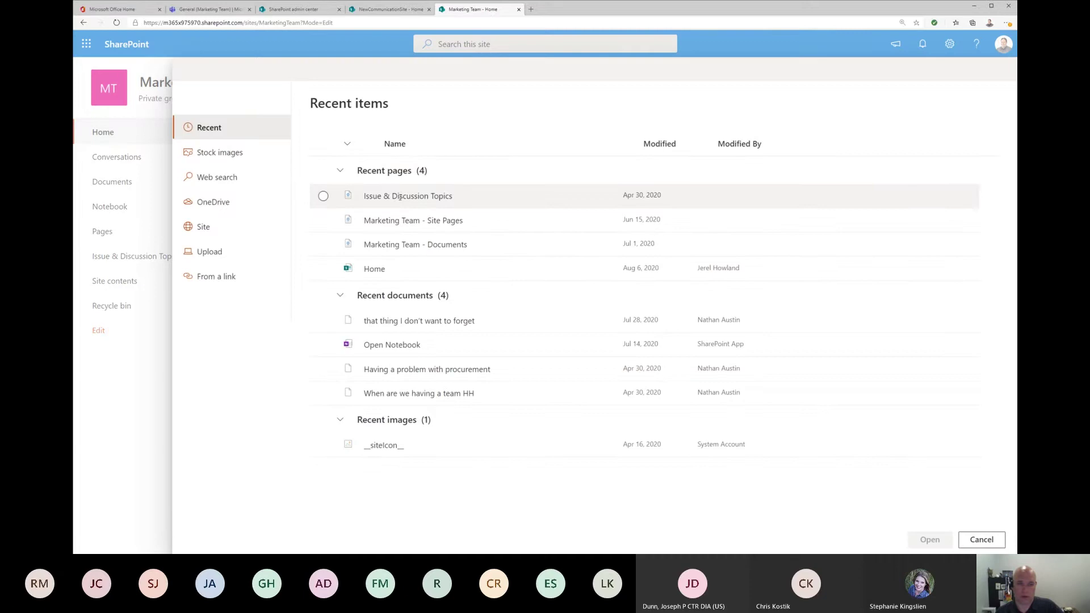
Step: Link the top-middle tile to Issue & Discussion Topics and set it to use a custom background image
{"action": "left_click", "coordinate": [401, 196]}
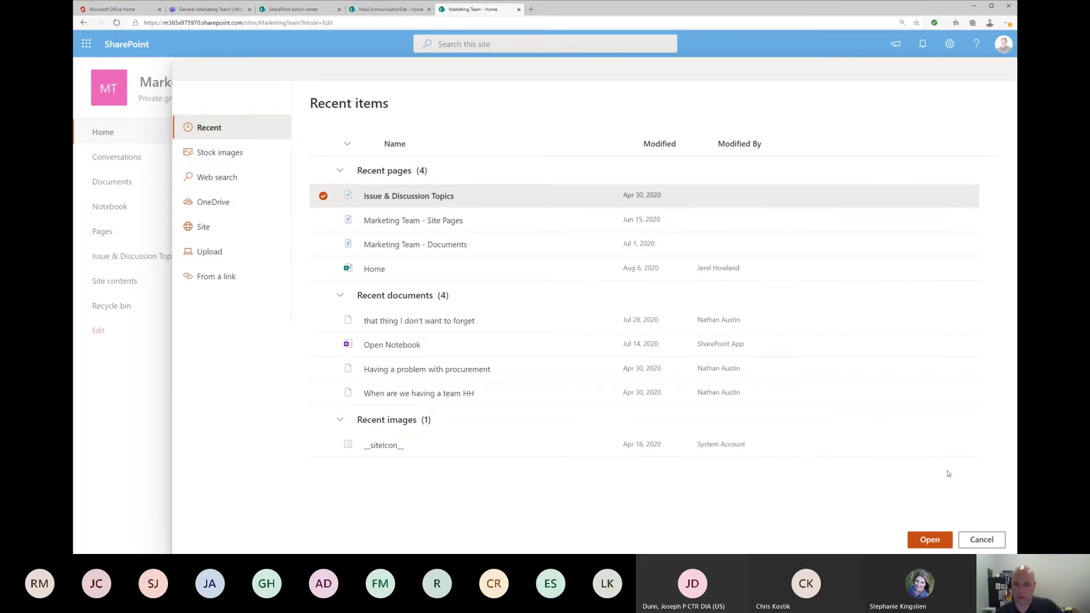
{"action": "left_click", "coordinate": [937, 541]}
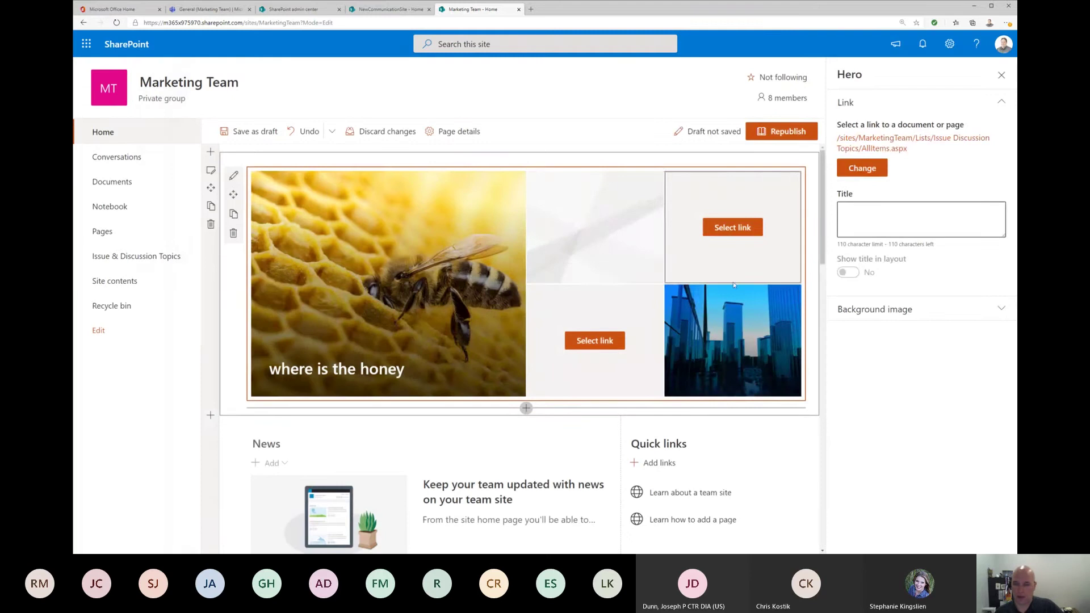
{"action": "left_click", "coordinate": [973, 319]}
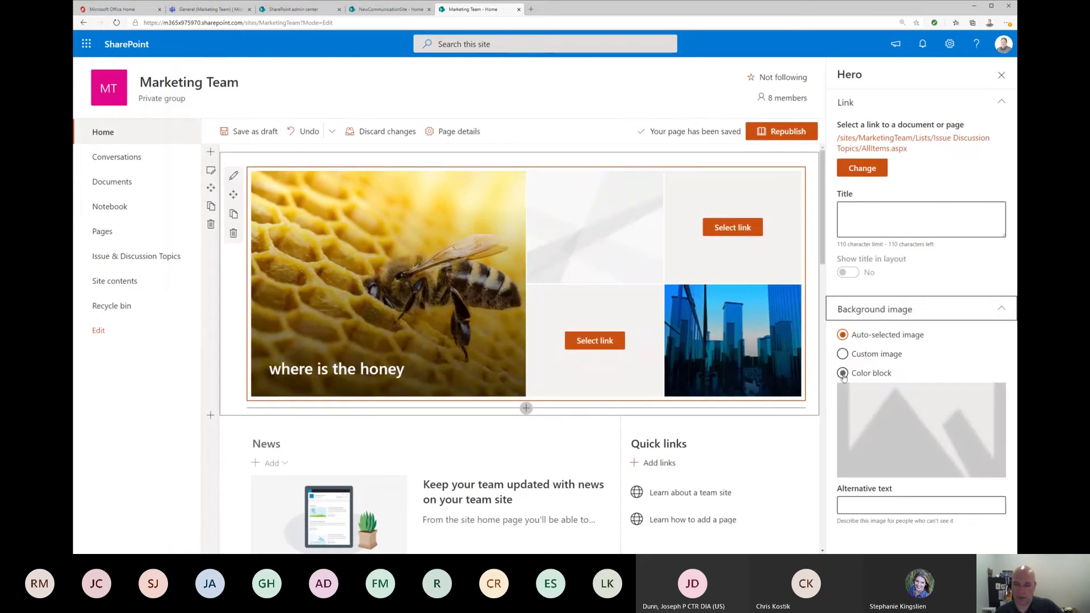
{"action": "left_click", "coordinate": [854, 357]}
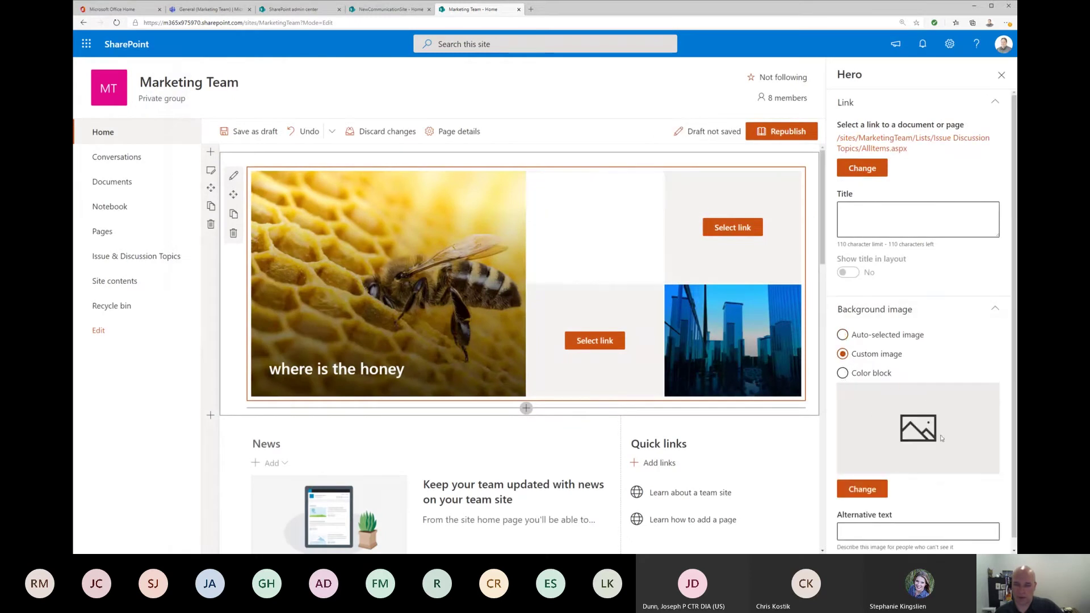
Step: Set the tile background to the thumbs-up stock photo found by searching 'action'
{"action": "left_click", "coordinate": [862, 489]}
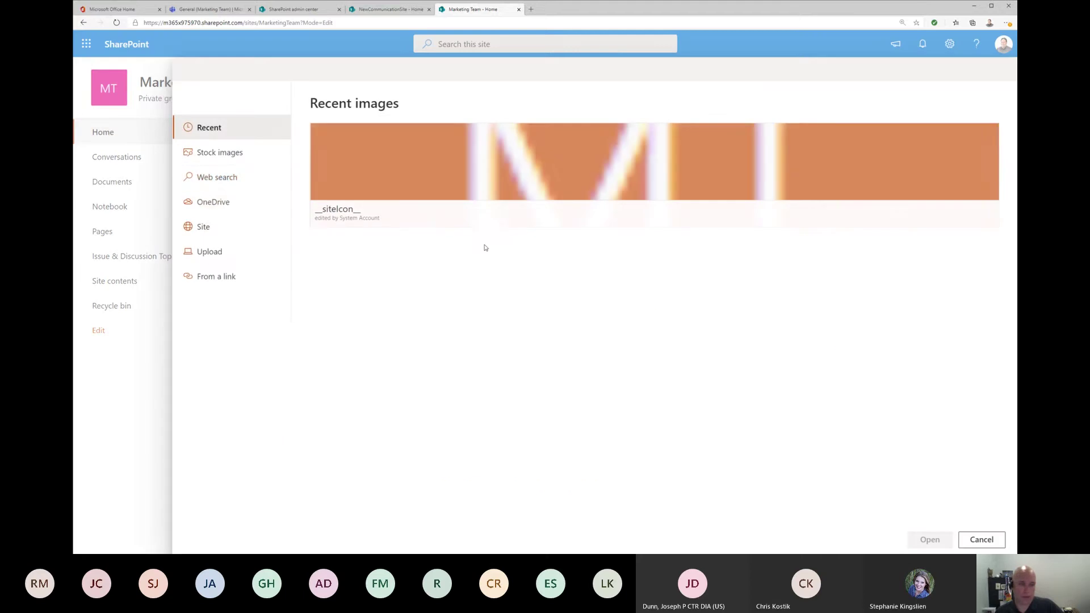
{"action": "left_click", "coordinate": [219, 154]}
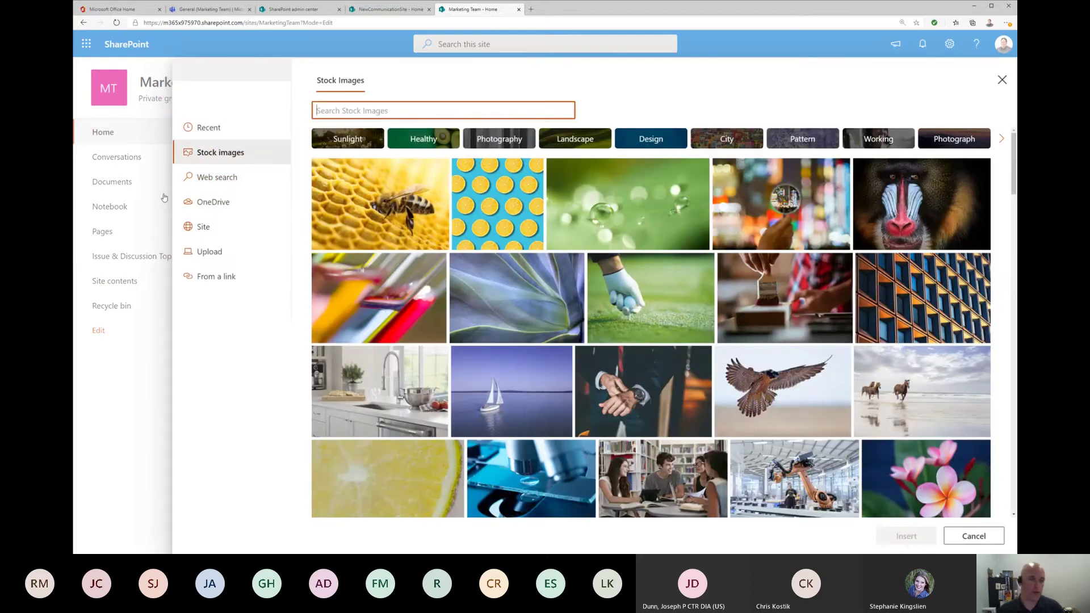
{"action": "left_click", "coordinate": [398, 111]}
{"action": "type", "text": "act"}
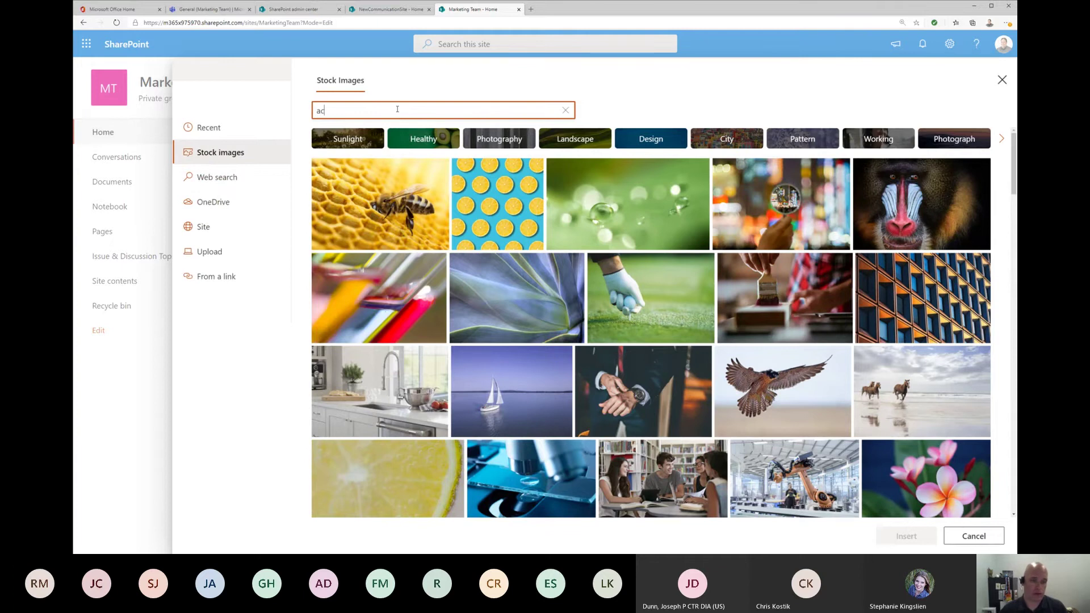
{"action": "type", "text": "ion"}
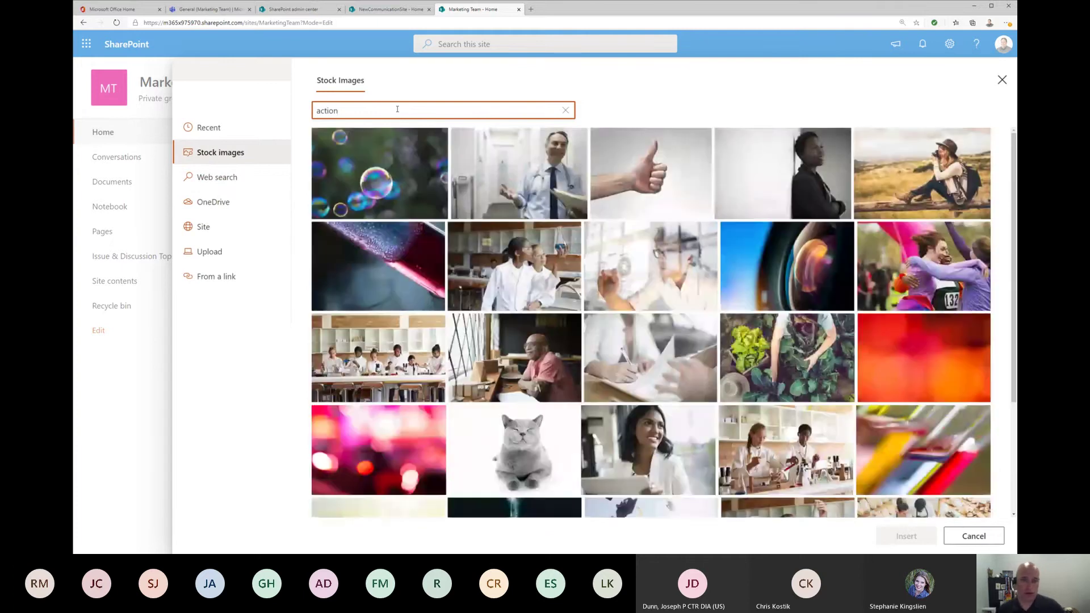
{"action": "left_click", "coordinate": [651, 210]}
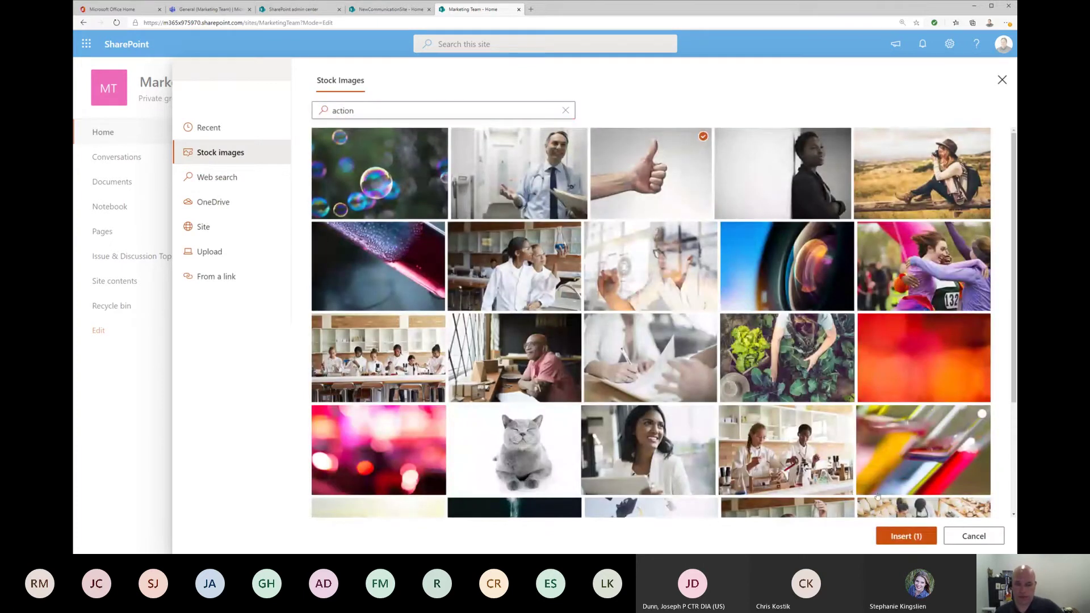
{"action": "left_click", "coordinate": [918, 536]}
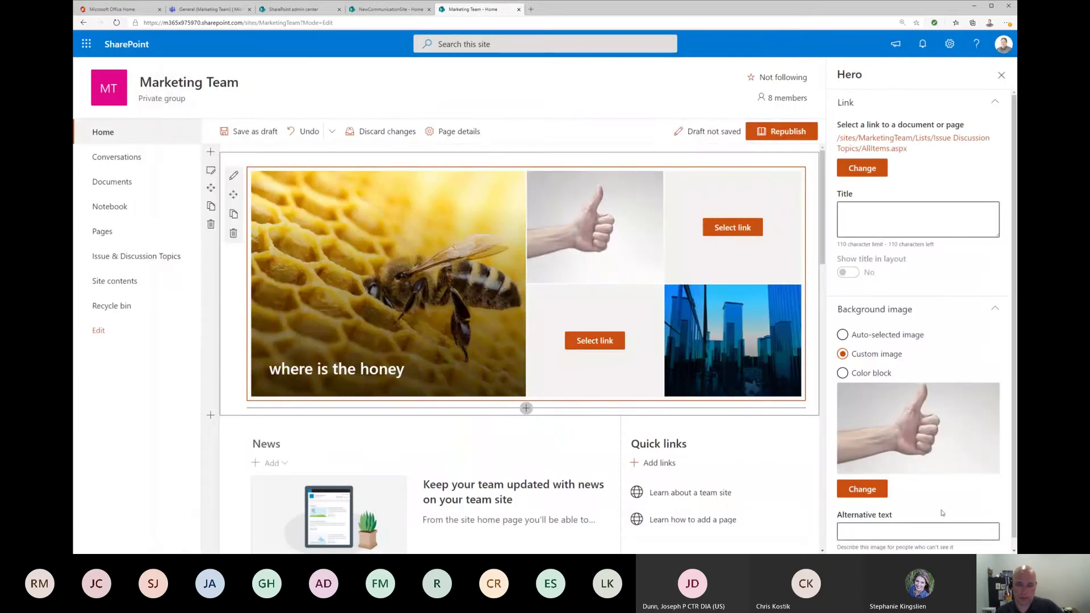
{"action": "scroll", "coordinate": [957, 345], "scroll_direction": "down", "scroll_amount": 2}
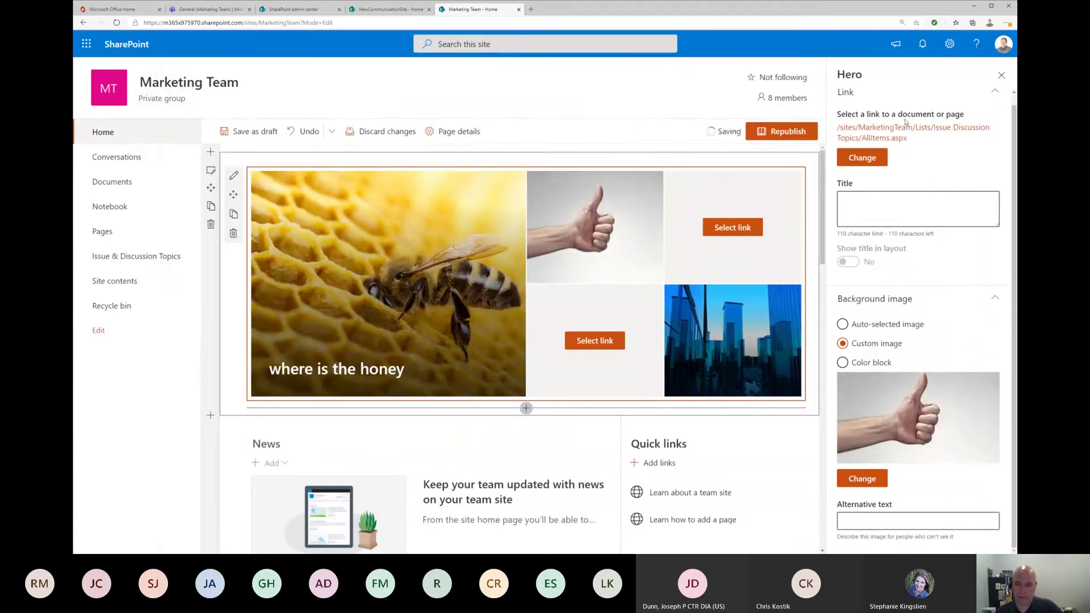
{"action": "mouse_move", "coordinate": [586, 215]}
{"action": "mouse_move", "coordinate": [551, 191]}
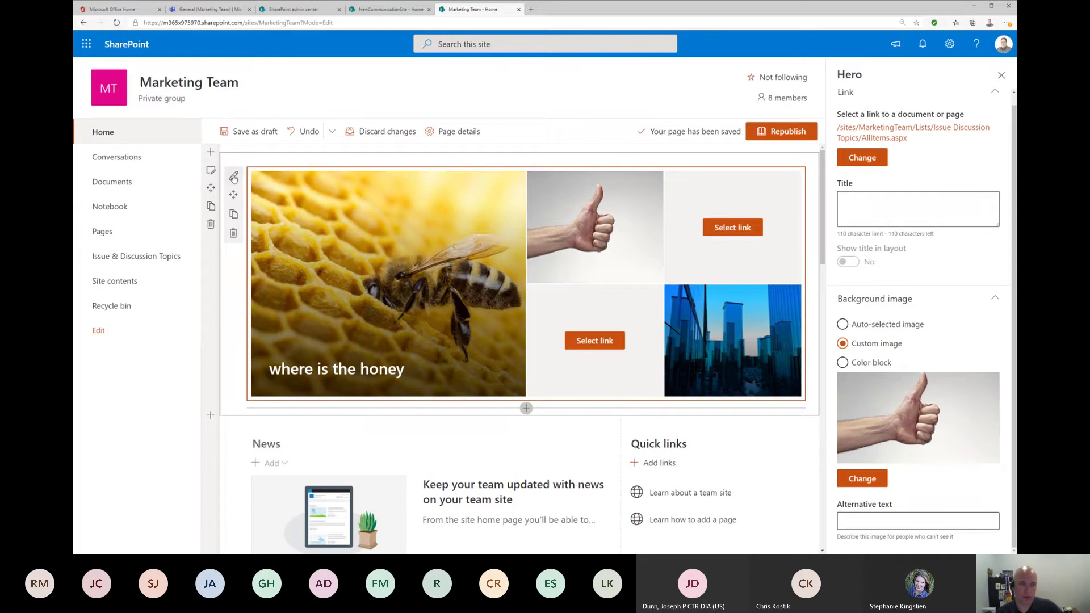
Step: Try the four, three and one tile layouts, then switch the Hero to the Layers layout
{"action": "left_click", "coordinate": [233, 177]}
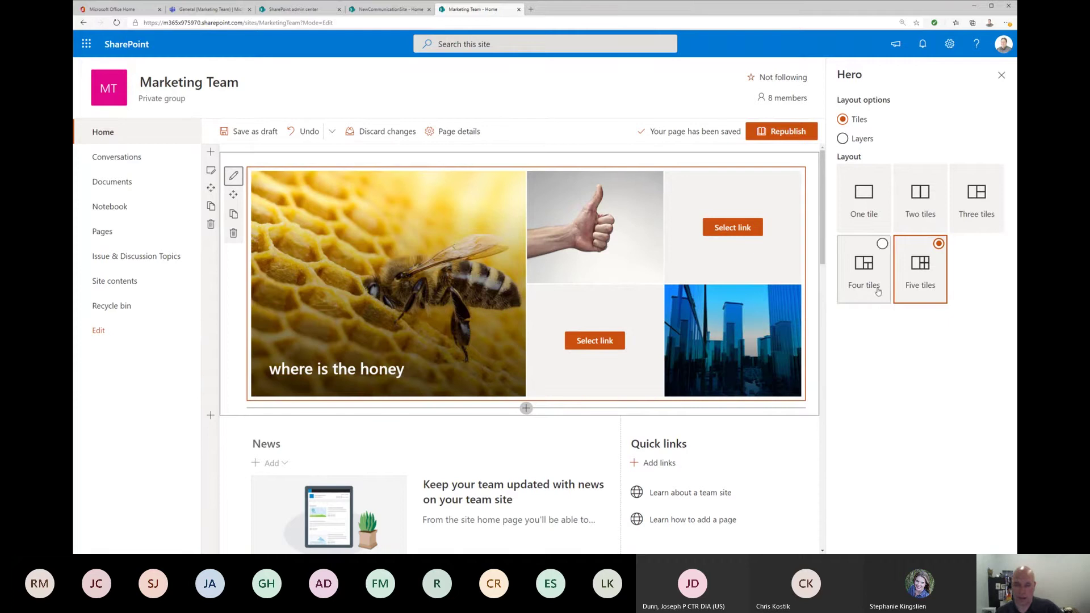
{"action": "left_click", "coordinate": [863, 277]}
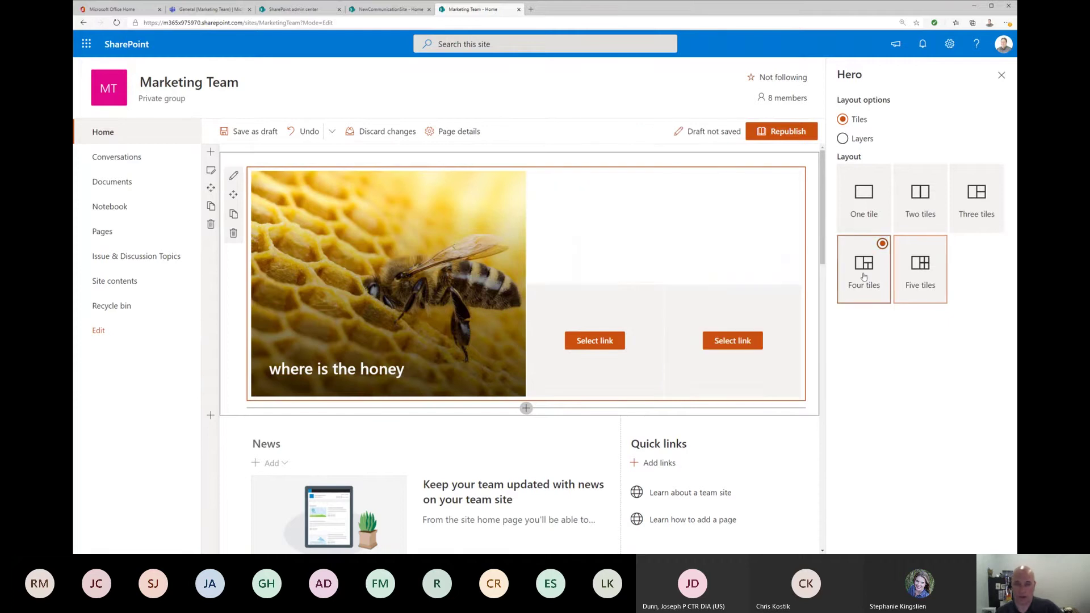
{"action": "left_click", "coordinate": [971, 221]}
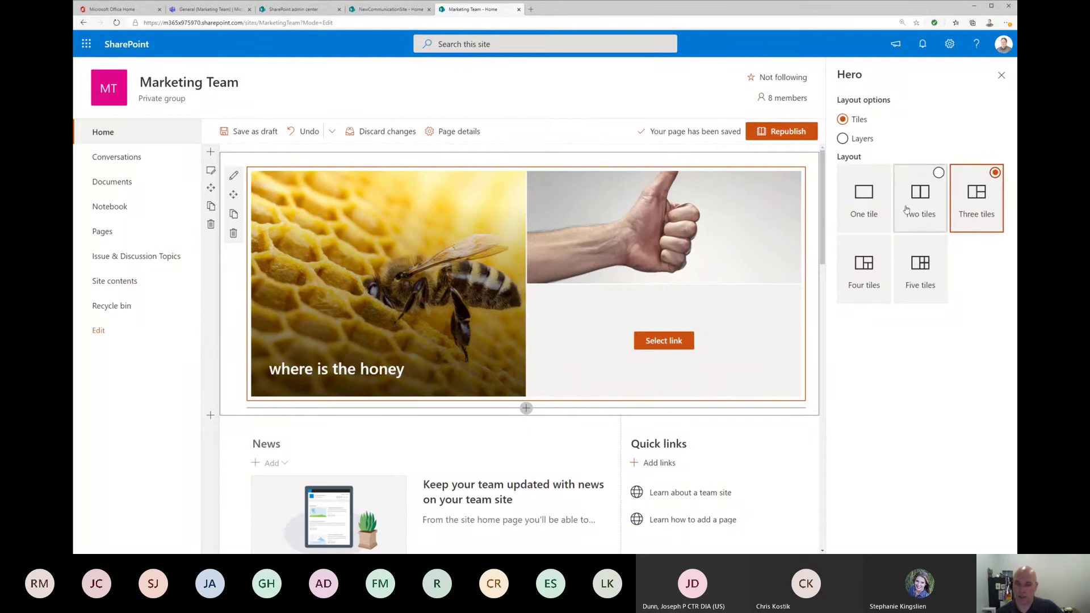
{"action": "left_click", "coordinate": [878, 206]}
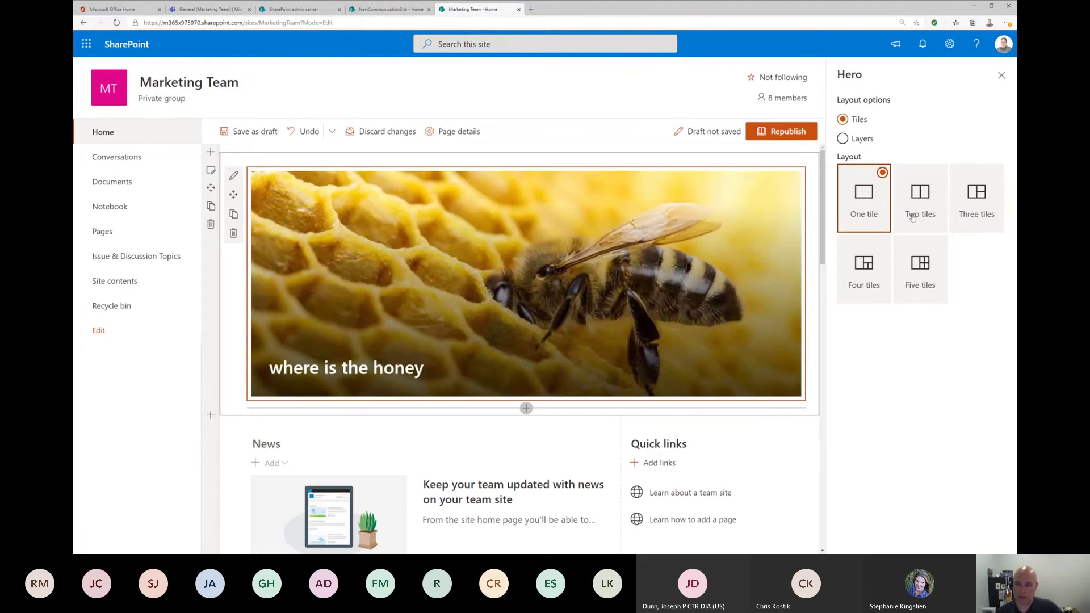
{"action": "left_click", "coordinate": [870, 287]}
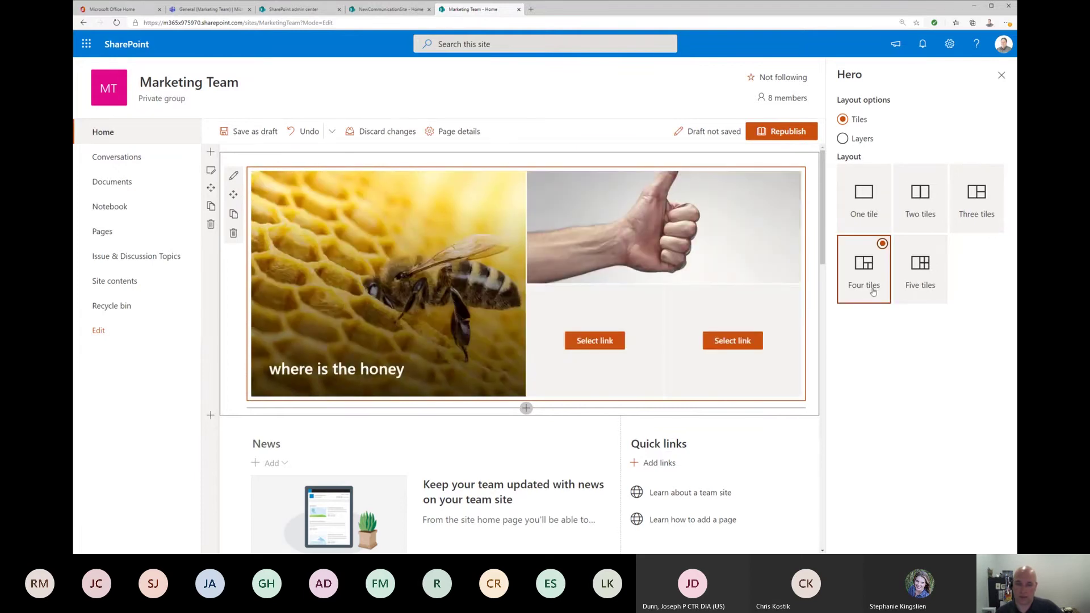
{"action": "left_click", "coordinate": [844, 140]}
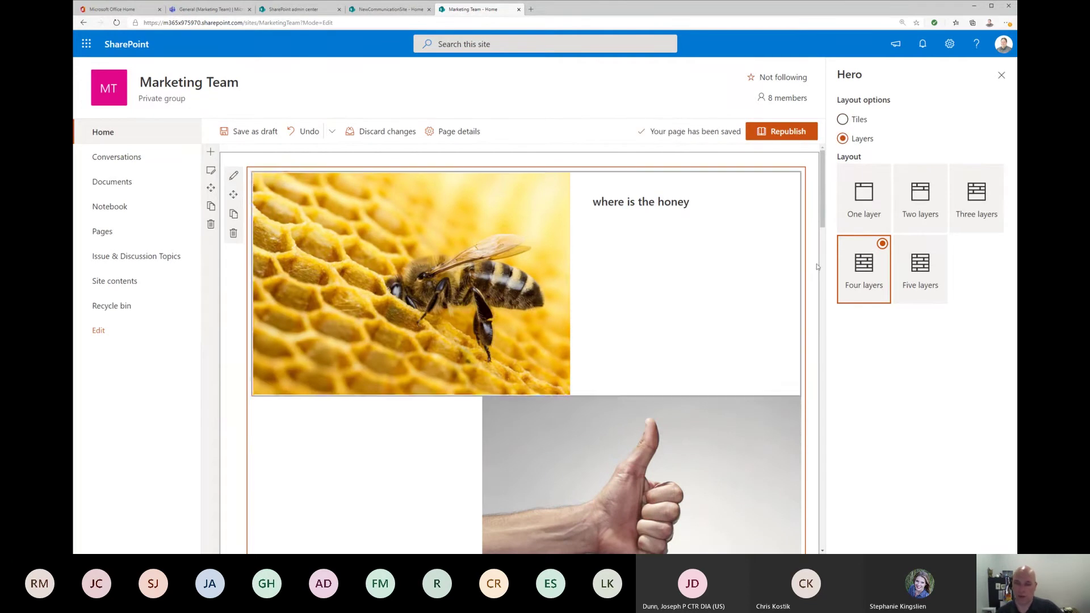
Step: Compare two, four and five layer layouts, then choose three layers for the Hero
{"action": "left_click", "coordinate": [935, 202]}
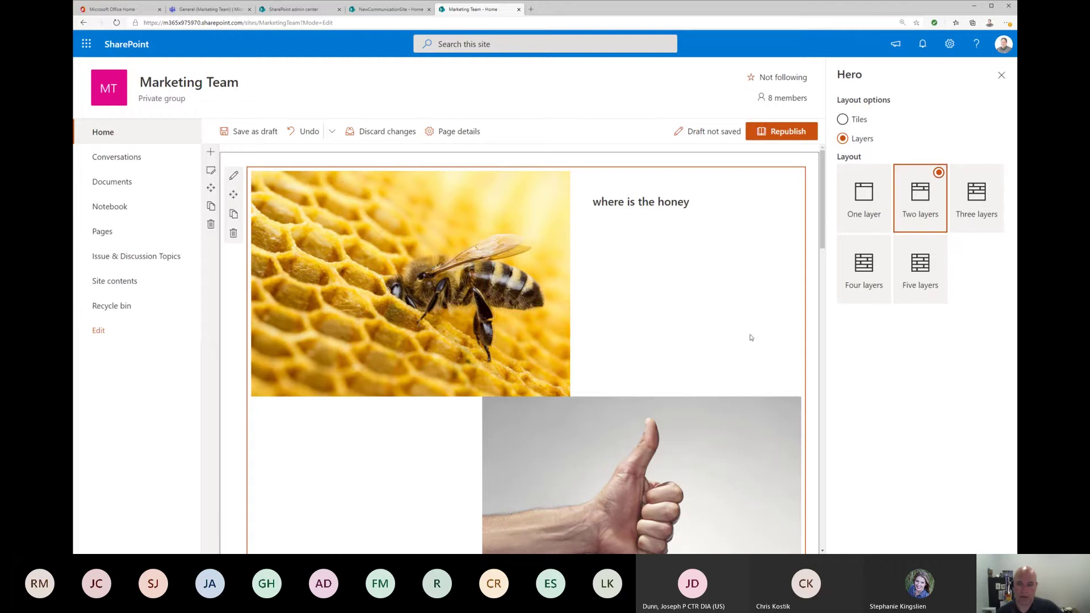
{"action": "scroll", "coordinate": [738, 342], "scroll_direction": "down", "scroll_amount": 3}
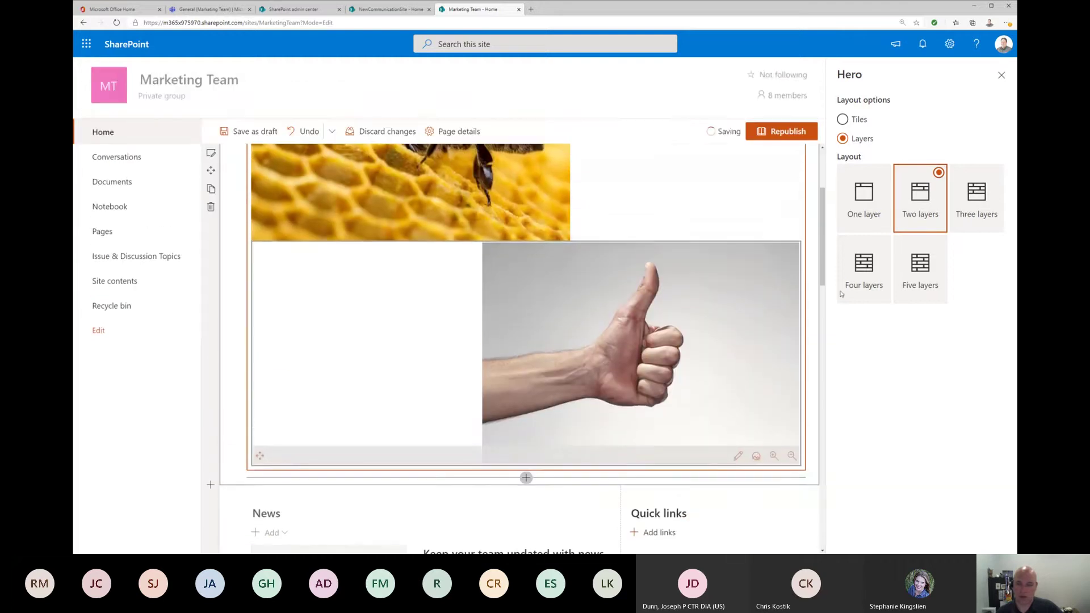
{"action": "left_click", "coordinate": [848, 288]}
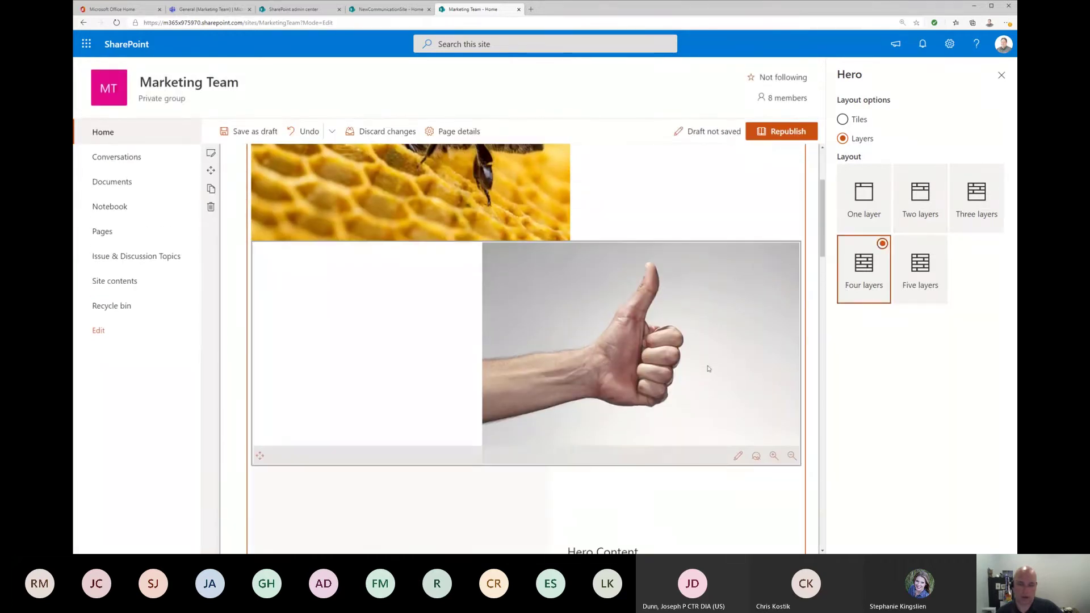
{"action": "scroll", "coordinate": [705, 367], "scroll_direction": "down", "scroll_amount": 3}
{"action": "scroll", "coordinate": [639, 391], "scroll_direction": "down", "scroll_amount": 5}
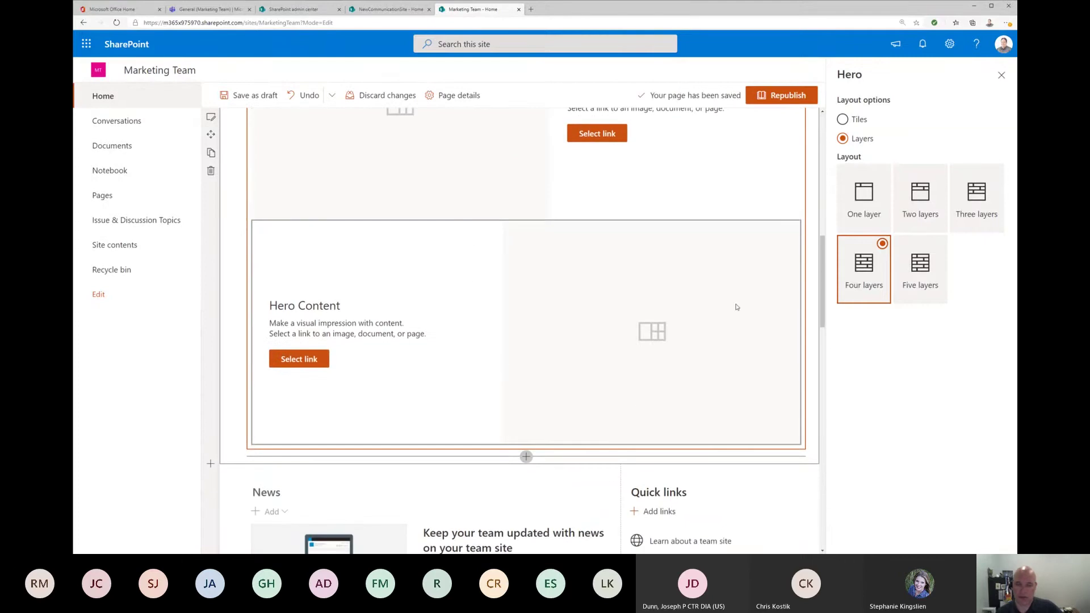
{"action": "scroll", "coordinate": [737, 306], "scroll_direction": "up", "scroll_amount": 10}
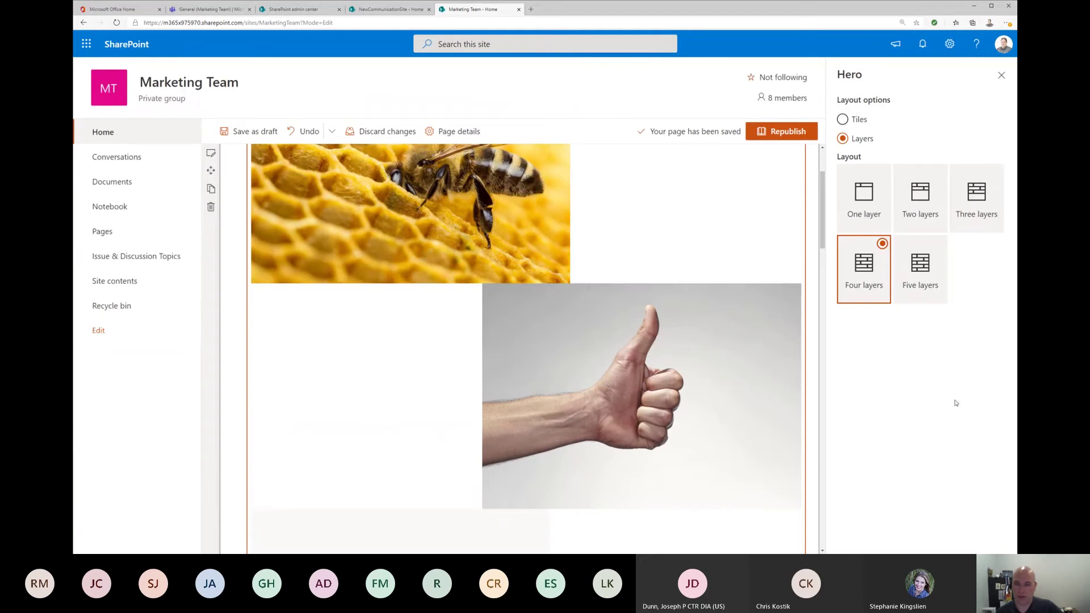
{"action": "left_click", "coordinate": [926, 268]}
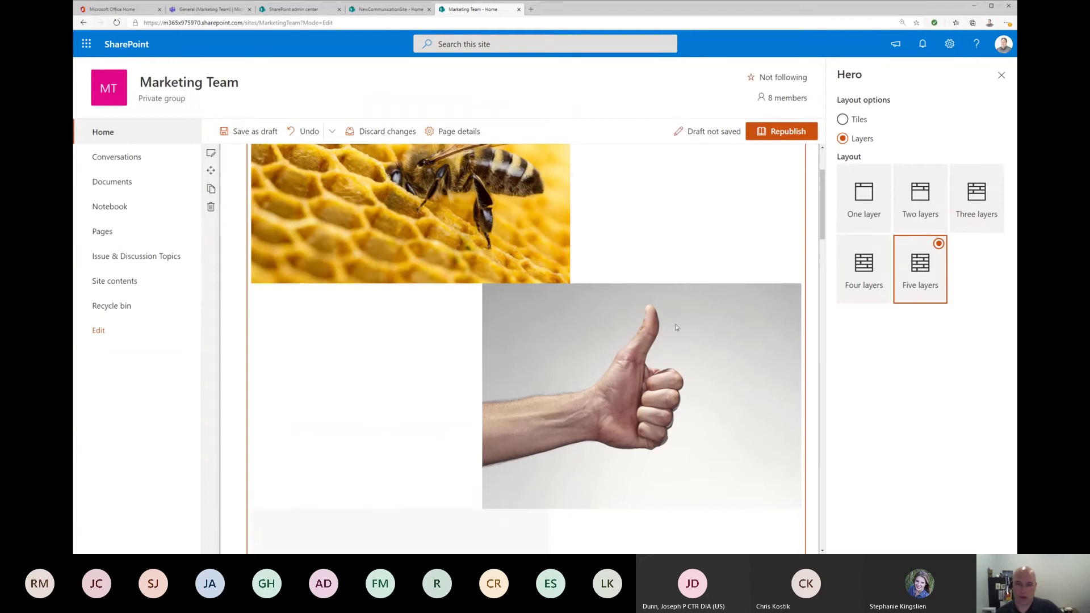
{"action": "scroll", "coordinate": [711, 385], "scroll_direction": "down", "scroll_amount": 8}
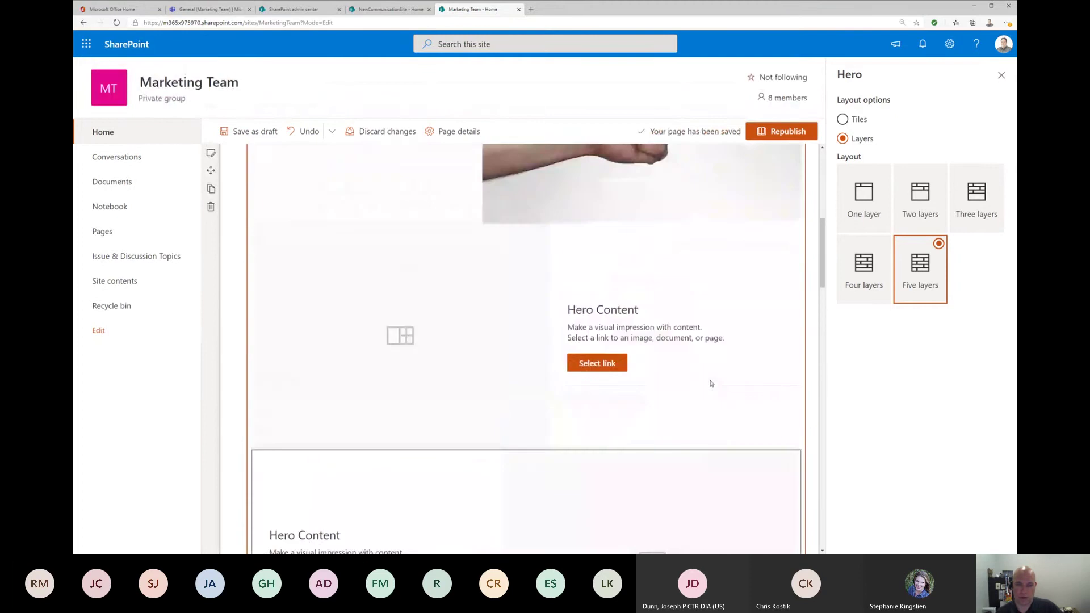
{"action": "left_click", "coordinate": [976, 195]}
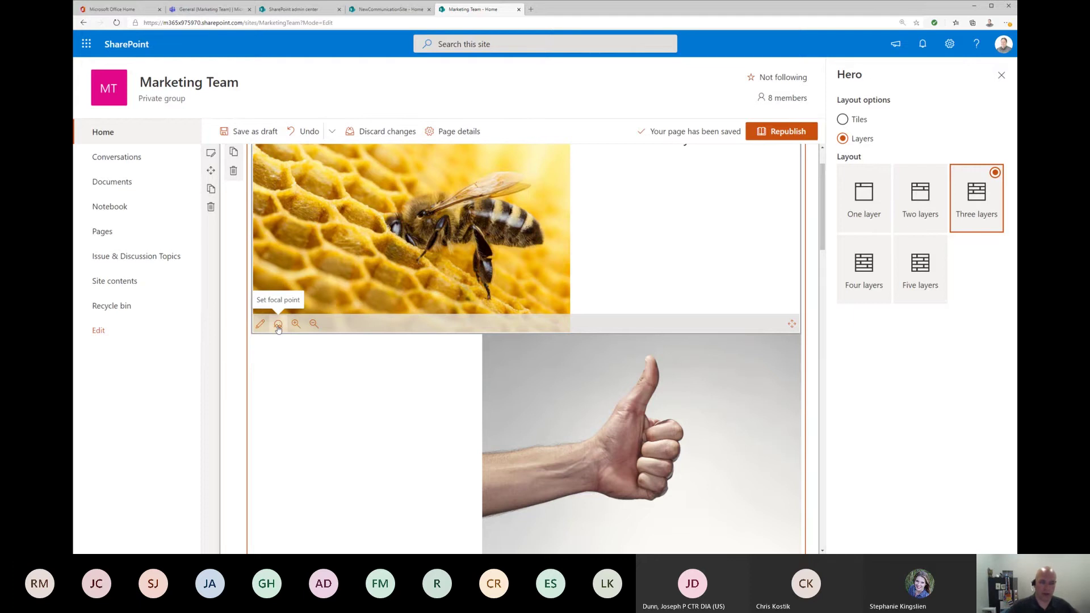
{"action": "scroll", "coordinate": [676, 248], "scroll_direction": "up", "scroll_amount": 1}
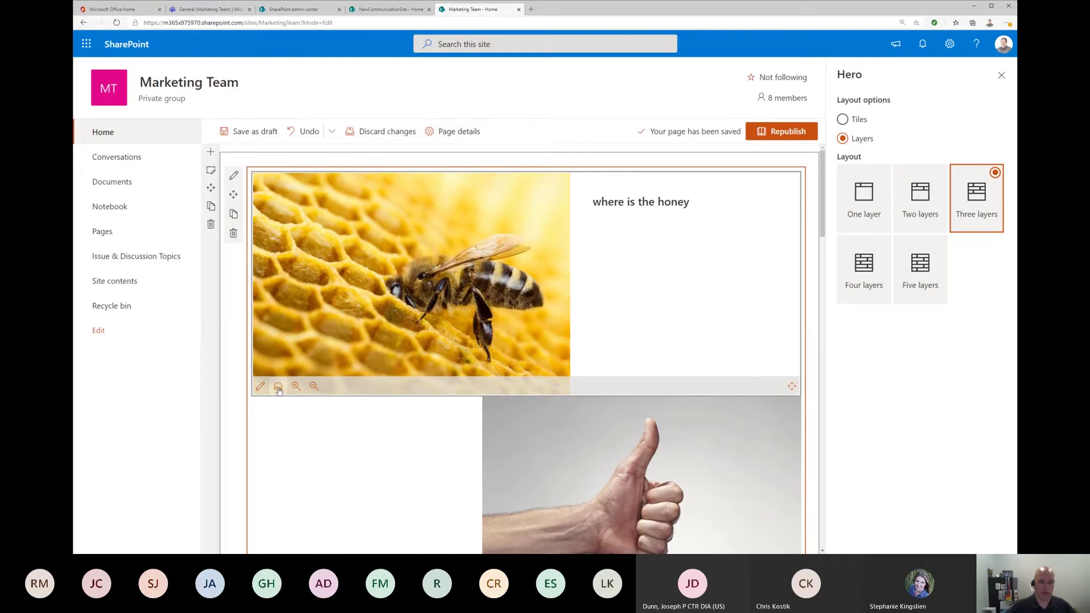
Step: Move the bee photo's focal point onto the bee, zooming in to check the framing
{"action": "left_click", "coordinate": [278, 386]}
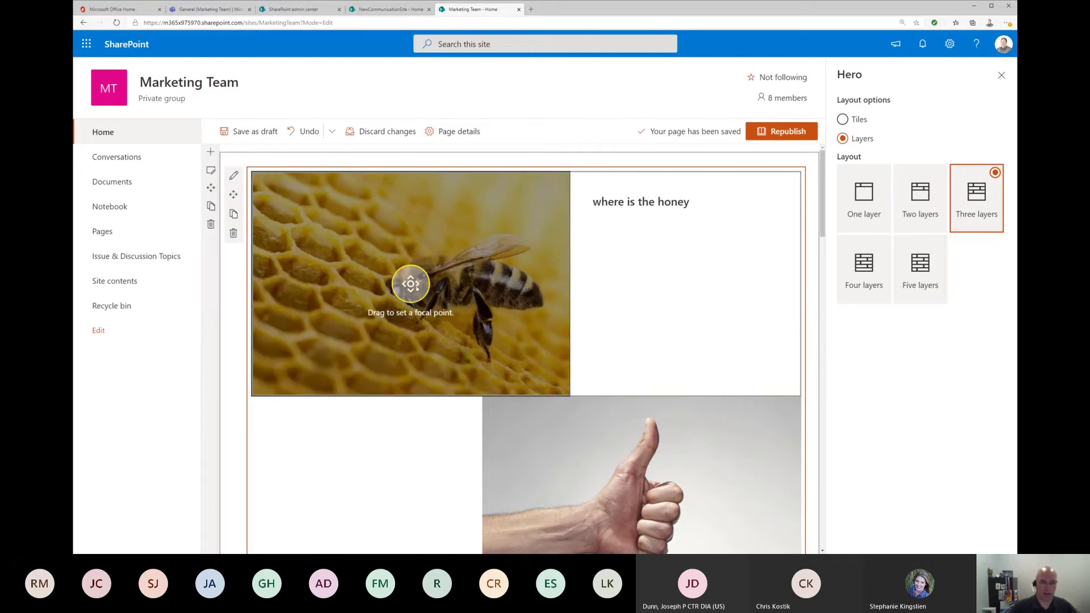
{"action": "mouse_move", "coordinate": [419, 291]}
{"action": "left_mouse_down"}
{"action": "mouse_move", "coordinate": [498, 313]}
{"action": "mouse_move", "coordinate": [314, 272]}
{"action": "left_mouse_up"}
{"action": "left_click", "coordinate": [314, 386]}
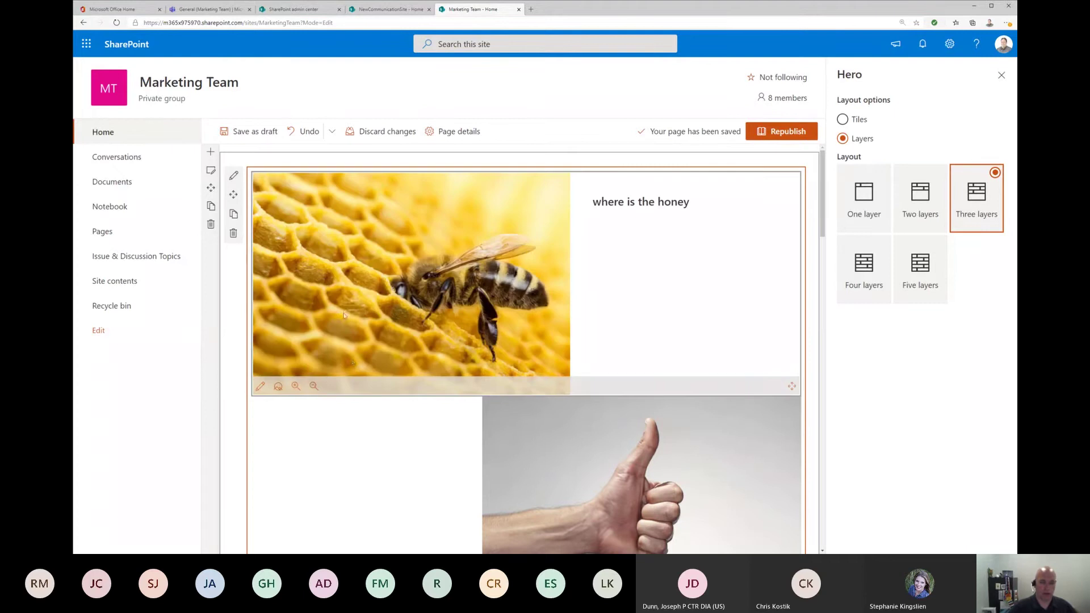
{"action": "left_click", "coordinate": [296, 386]}
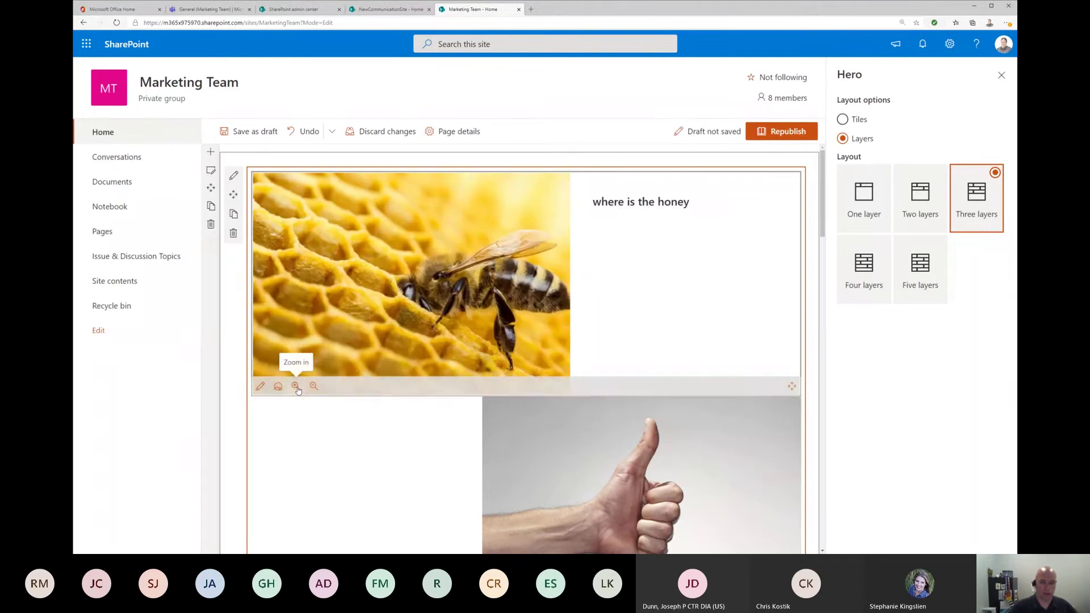
{"action": "left_click", "coordinate": [296, 387]}
{"action": "left_click", "coordinate": [302, 388]}
{"action": "left_click", "coordinate": [303, 389]}
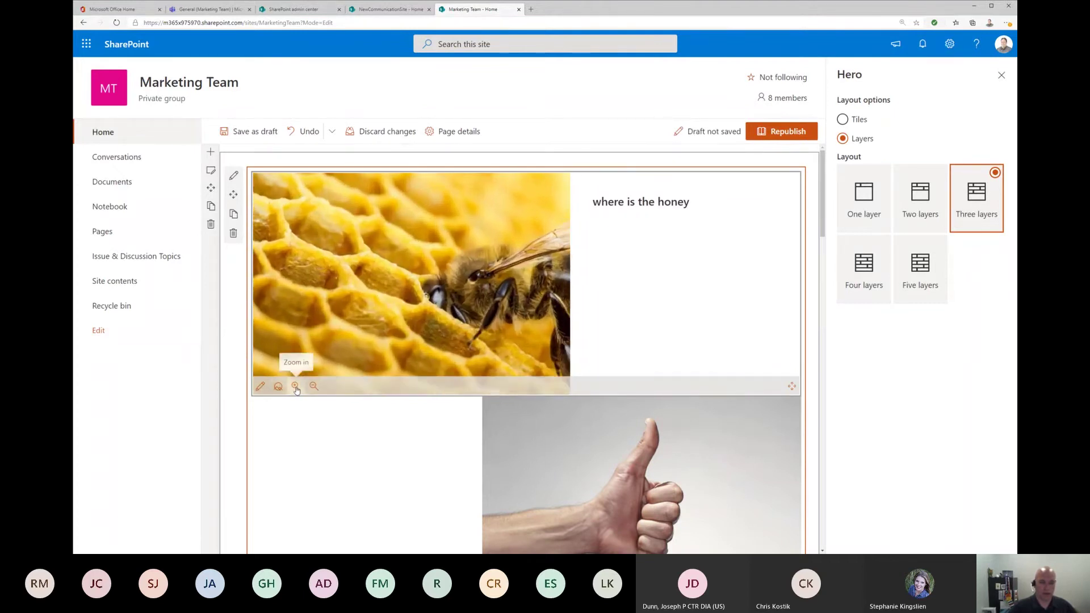
{"action": "left_click", "coordinate": [278, 387]}
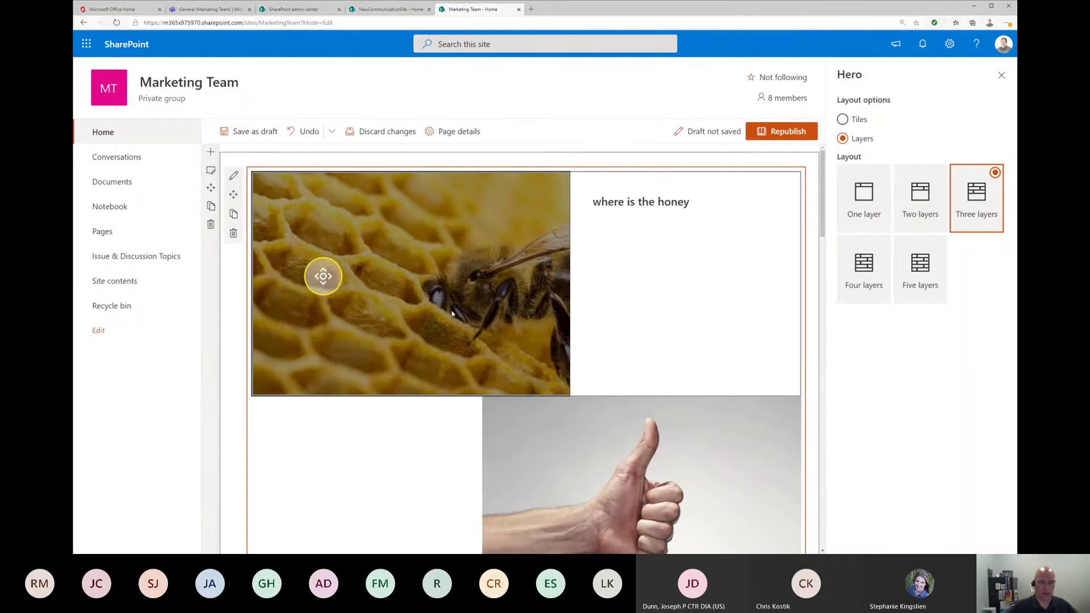
{"action": "left_click_drag", "start_coordinate": [323, 276], "coordinate": [417, 295]}
{"action": "left_click", "coordinate": [786, 231]}
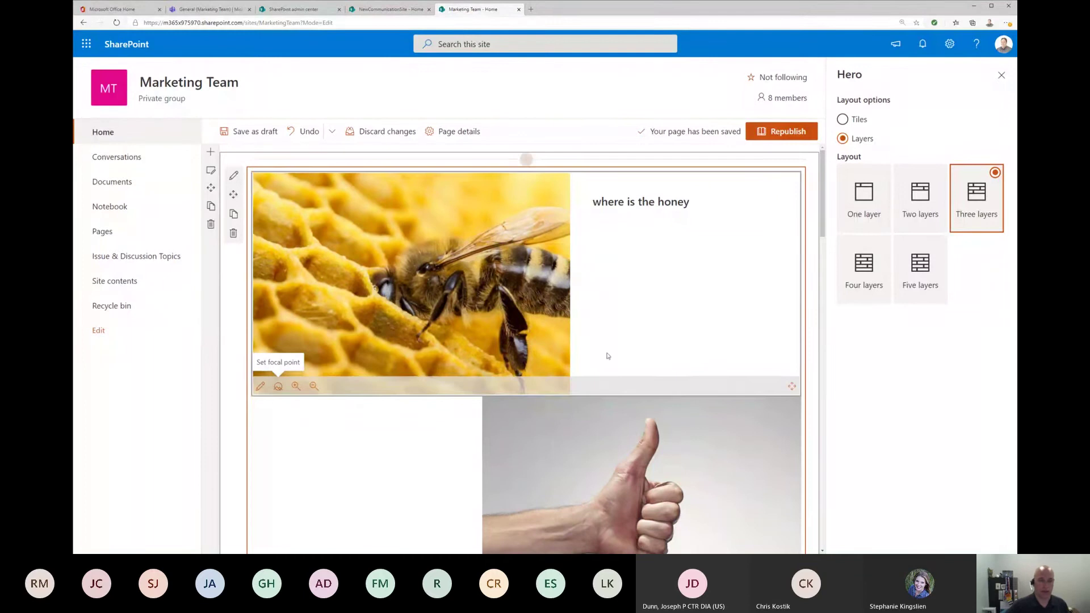
Step: Republish the home page, scroll through to review it, and put it back into edit mode
{"action": "left_click", "coordinate": [779, 133]}
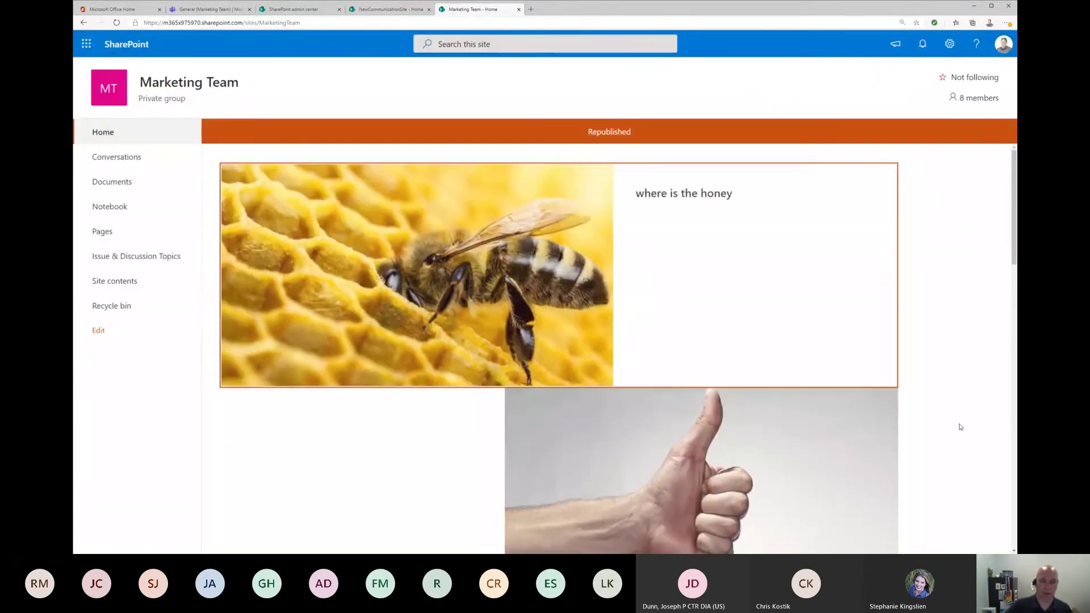
{"action": "scroll", "coordinate": [984, 459], "scroll_direction": "down", "scroll_amount": 8}
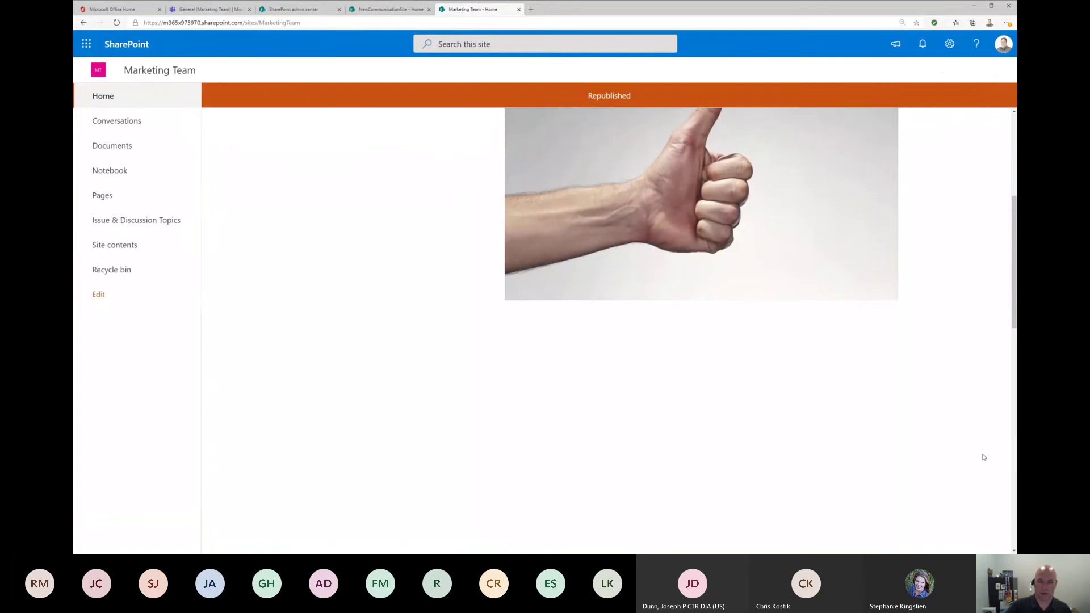
{"action": "scroll", "coordinate": [984, 457], "scroll_direction": "down", "scroll_amount": 3}
{"action": "scroll", "coordinate": [984, 456], "scroll_direction": "up", "scroll_amount": 10}
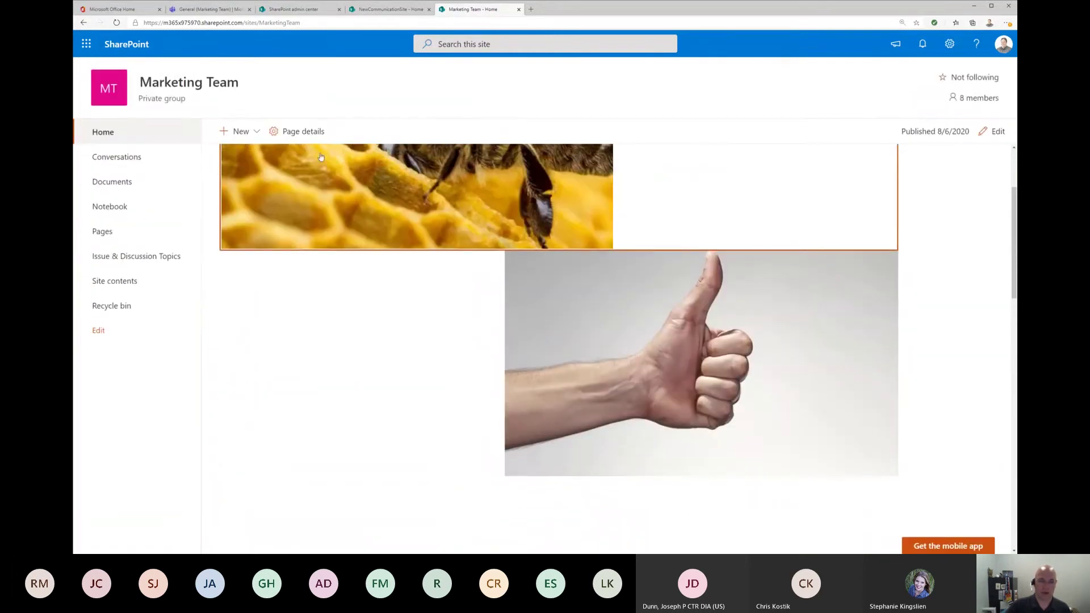
{"action": "left_click", "coordinate": [994, 131]}
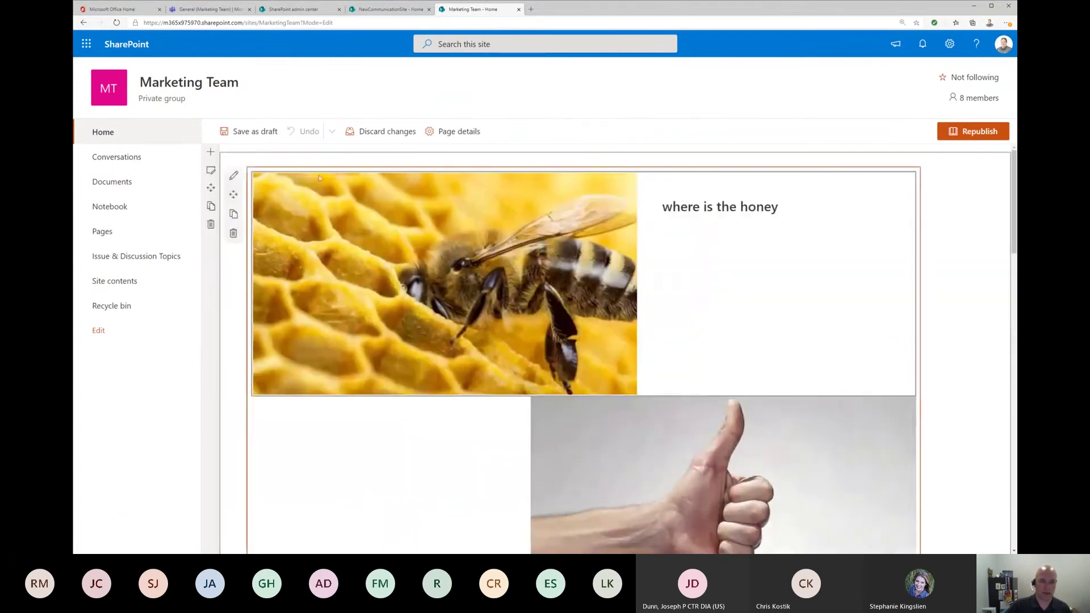
Step: Apply the third, light pink section background swatch to the hero section and republish
{"action": "left_click", "coordinate": [211, 172]}
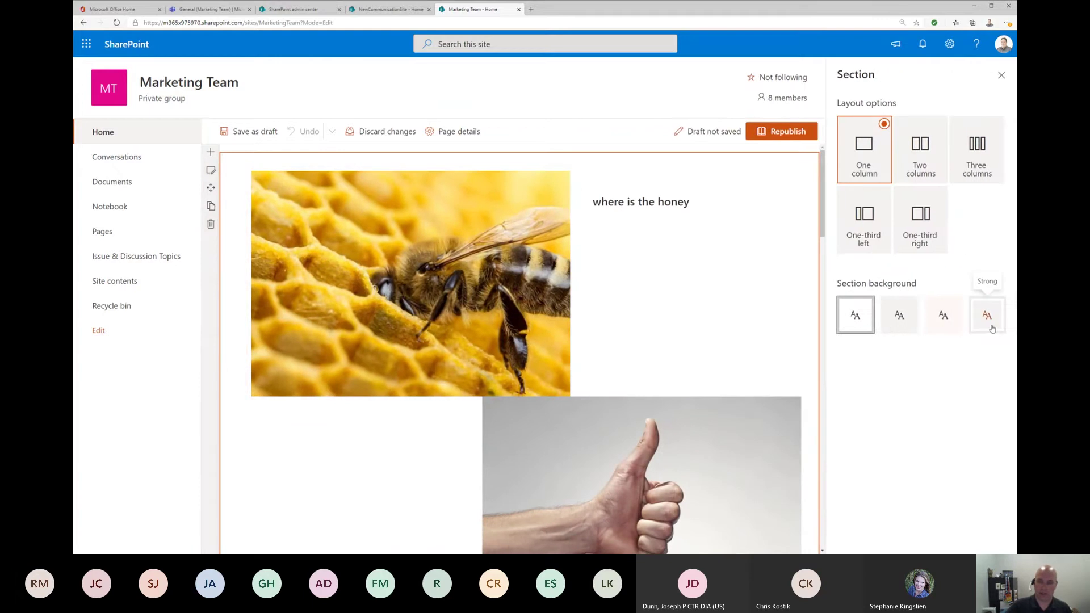
{"action": "left_click", "coordinate": [944, 316]}
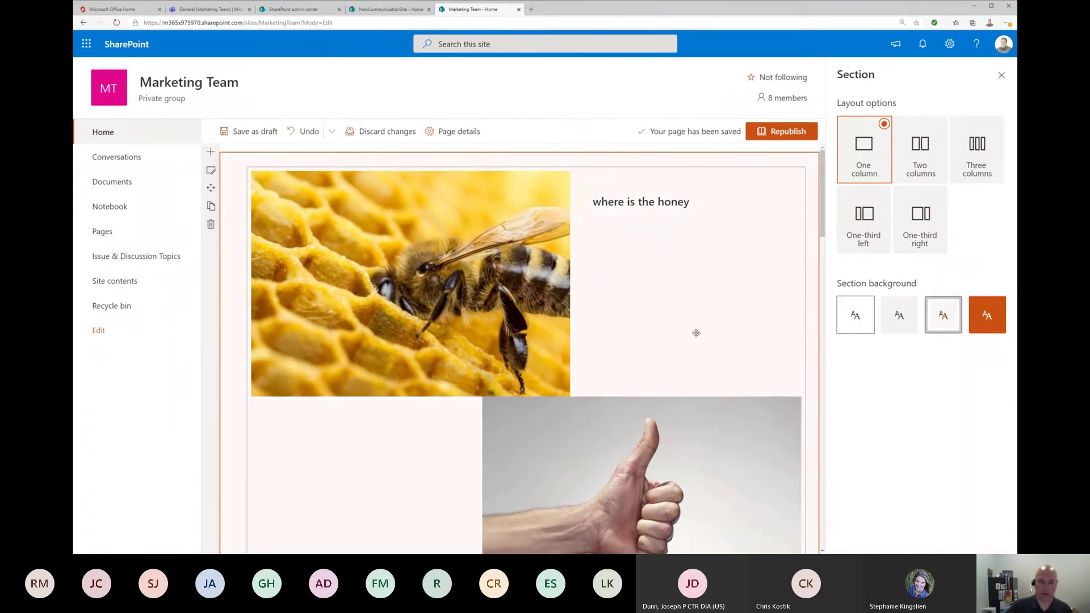
{"action": "scroll", "coordinate": [696, 334], "scroll_direction": "down", "scroll_amount": 8}
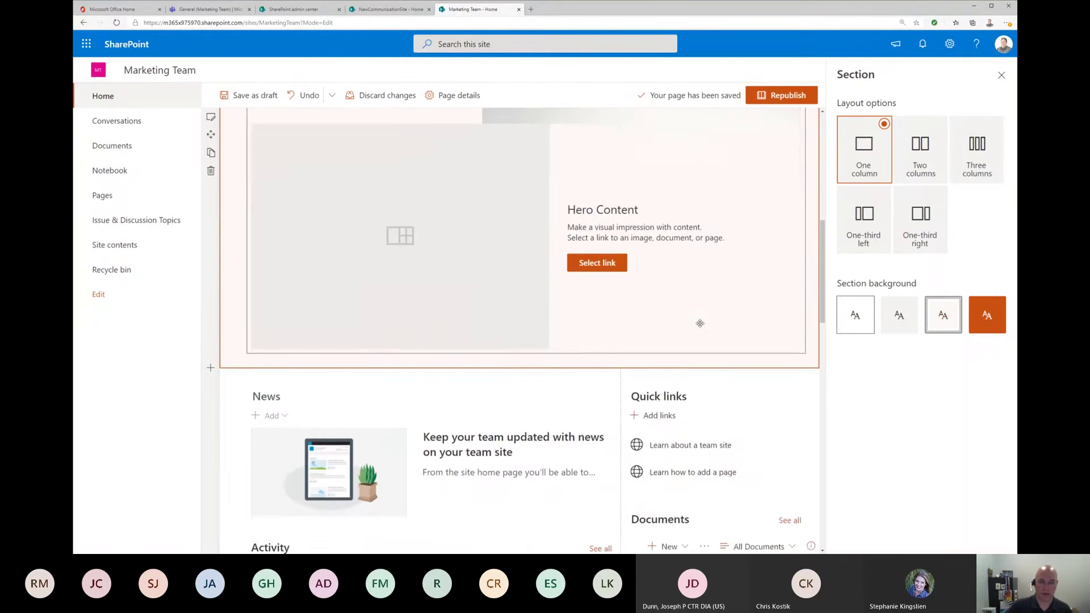
{"action": "scroll", "coordinate": [700, 323], "scroll_direction": "down", "scroll_amount": 4}
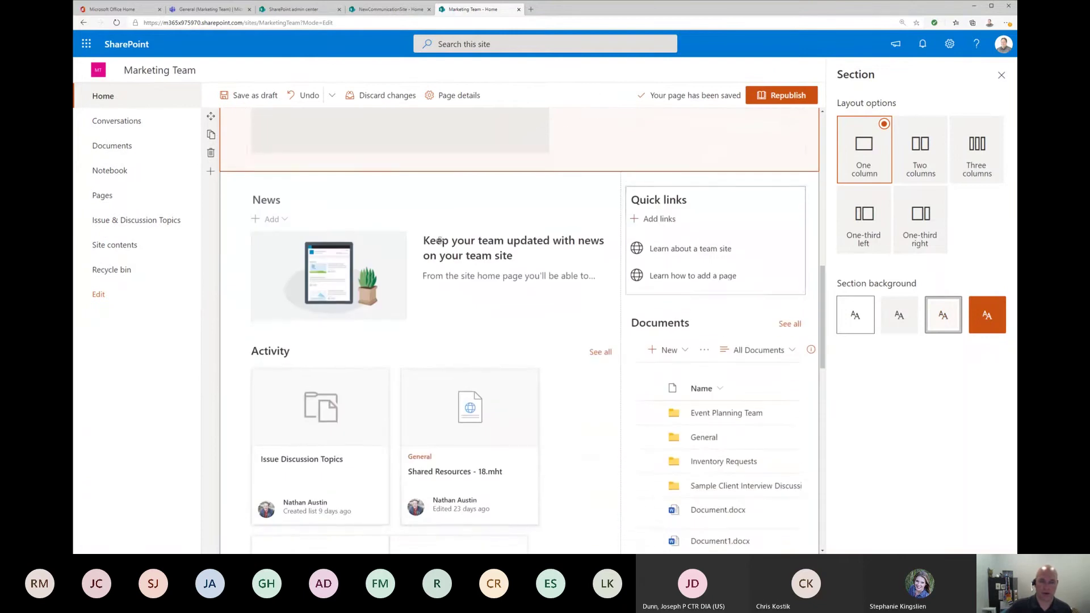
{"action": "left_click", "coordinate": [781, 96]}
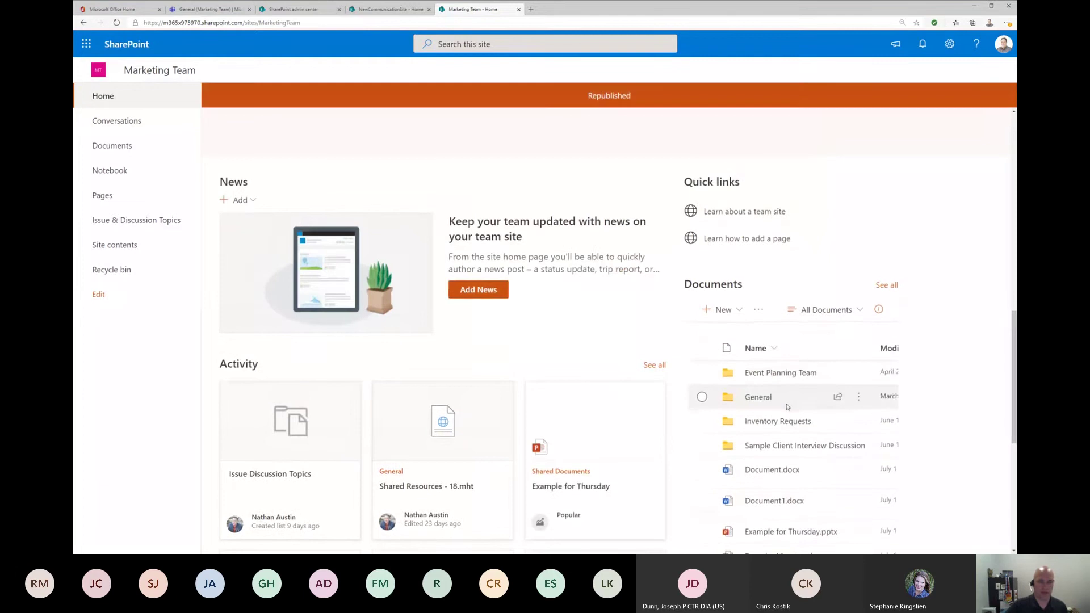
Step: Return the home page to editing and delete the bee and thumbs-up hero section
{"action": "scroll", "coordinate": [787, 409], "scroll_direction": "up", "scroll_amount": 10}
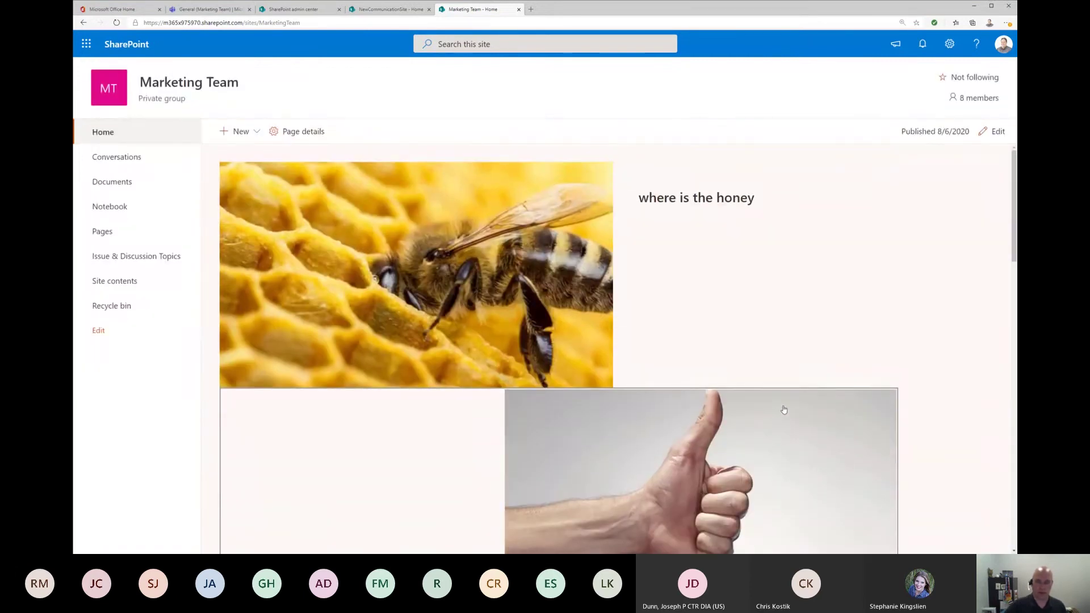
{"action": "scroll", "coordinate": [785, 409], "scroll_direction": "down", "scroll_amount": 10}
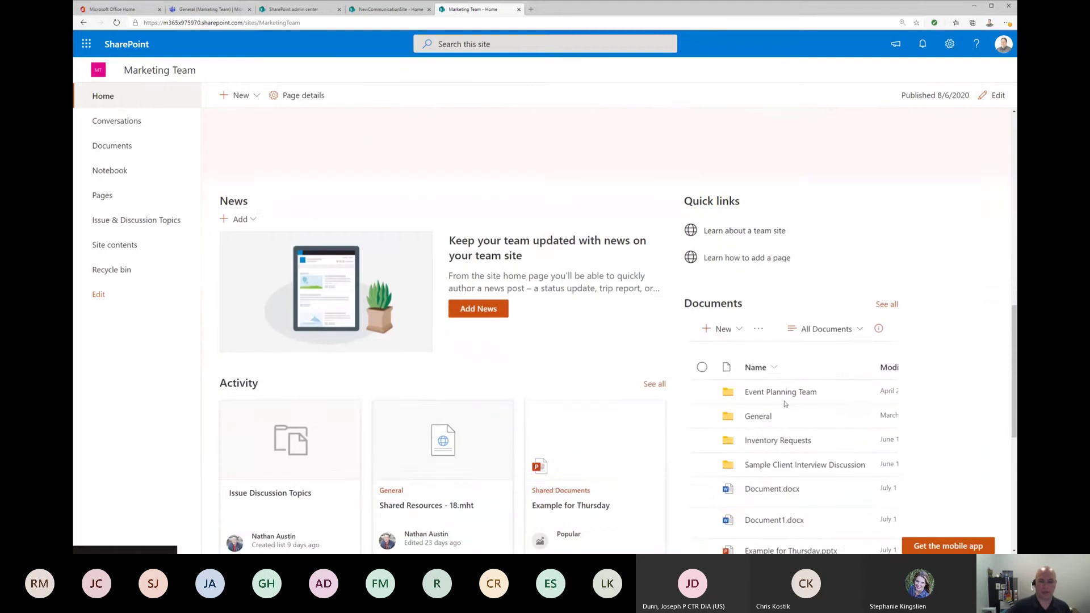
{"action": "scroll", "coordinate": [786, 404], "scroll_direction": "down", "scroll_amount": 3}
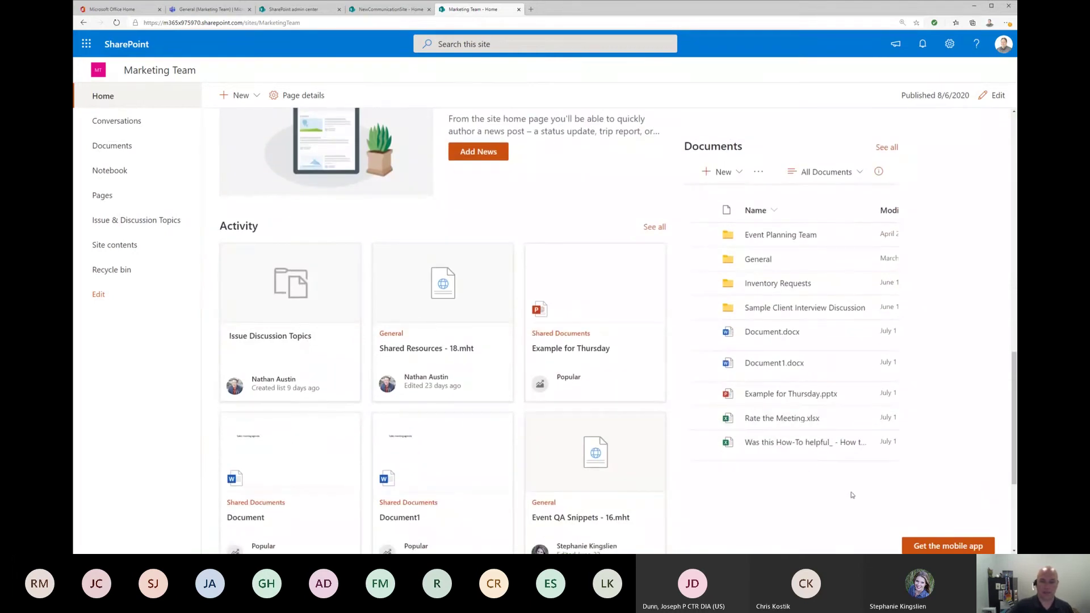
{"action": "left_click", "coordinate": [995, 93]}
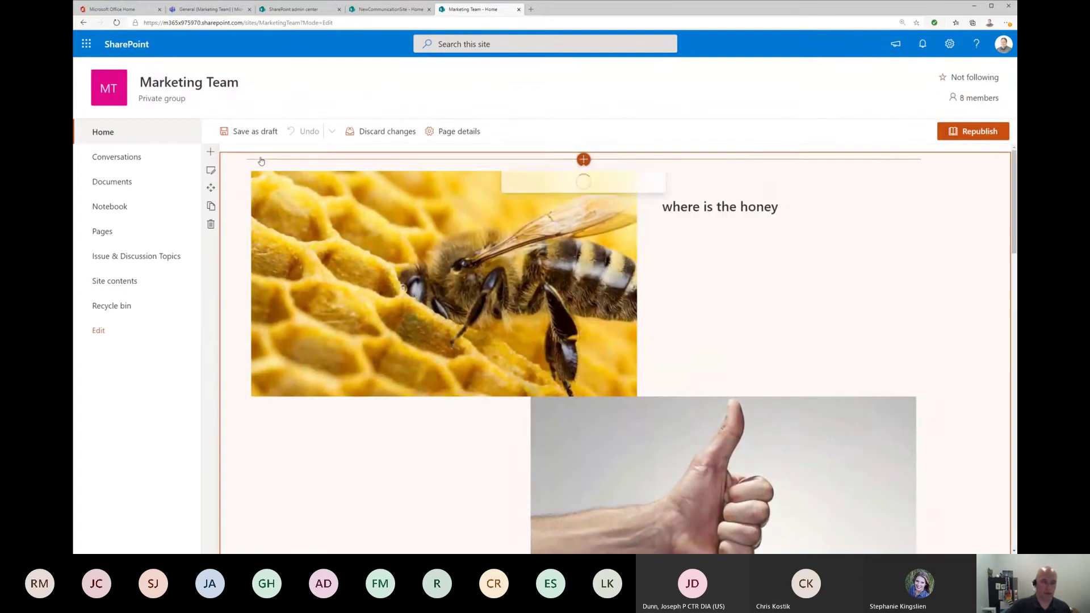
{"action": "left_click", "coordinate": [584, 160]}
{"action": "left_click", "coordinate": [232, 220]}
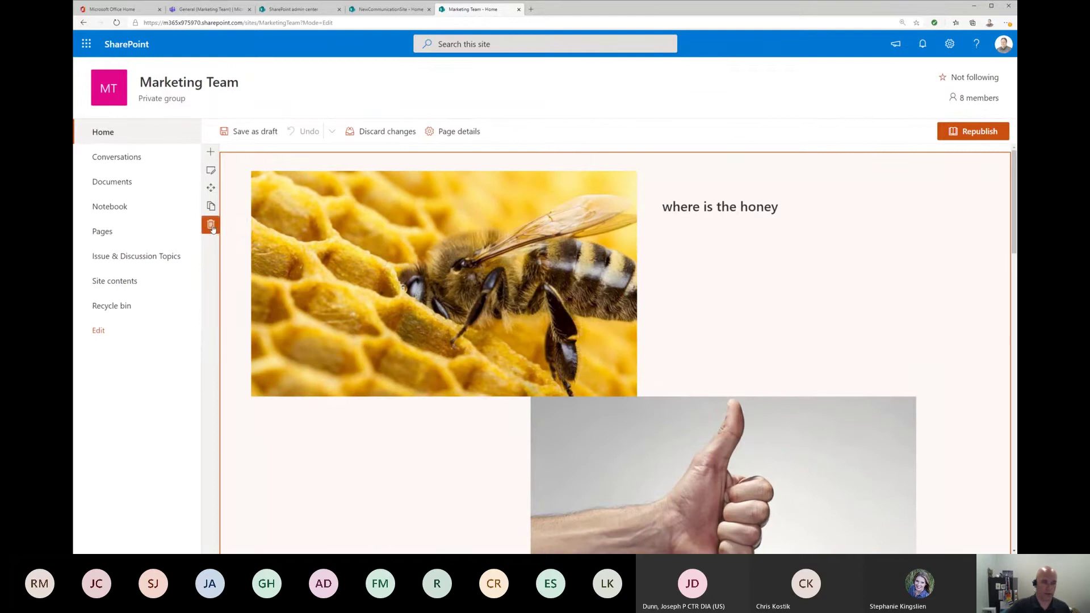
{"action": "left_click", "coordinate": [211, 223]}
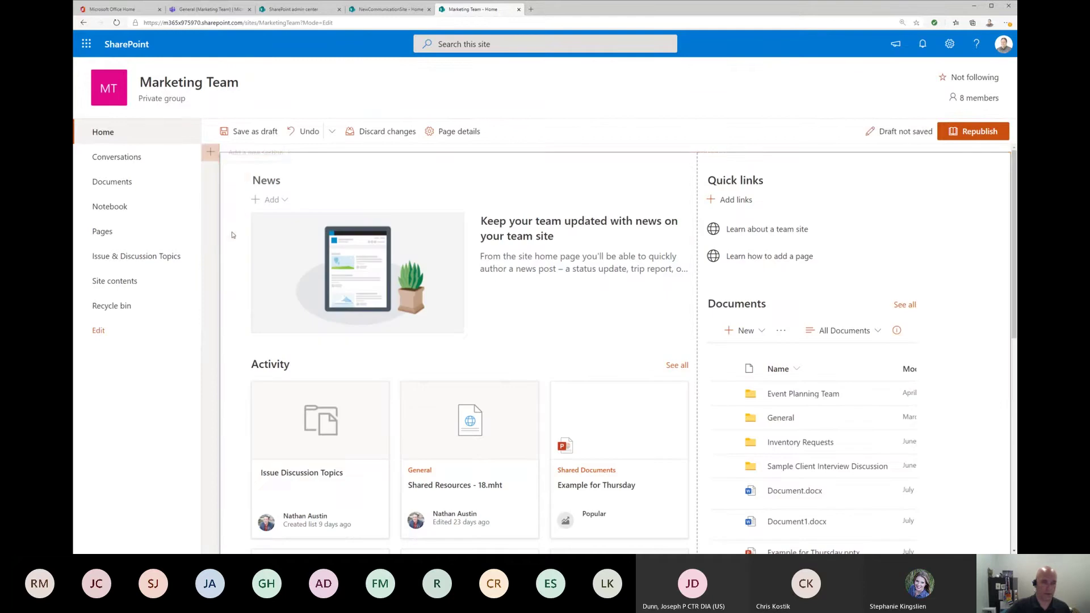
Step: Insert a top one-column section with a Highlighted content web part showing recent documents
{"action": "left_click", "coordinate": [219, 154]}
{"action": "left_click", "coordinate": [264, 196]}
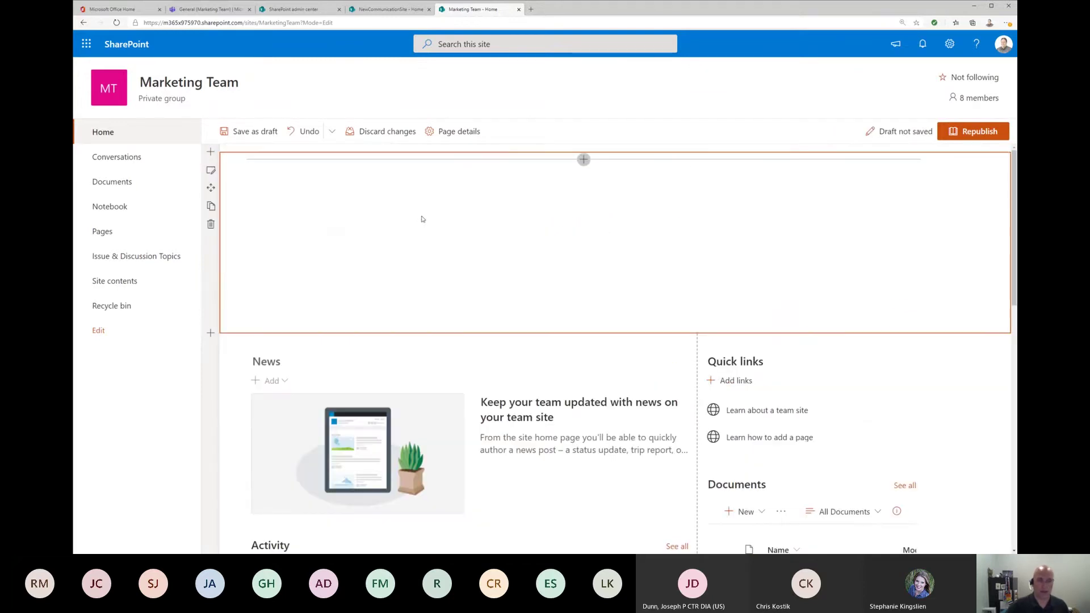
{"action": "left_click", "coordinate": [583, 158]}
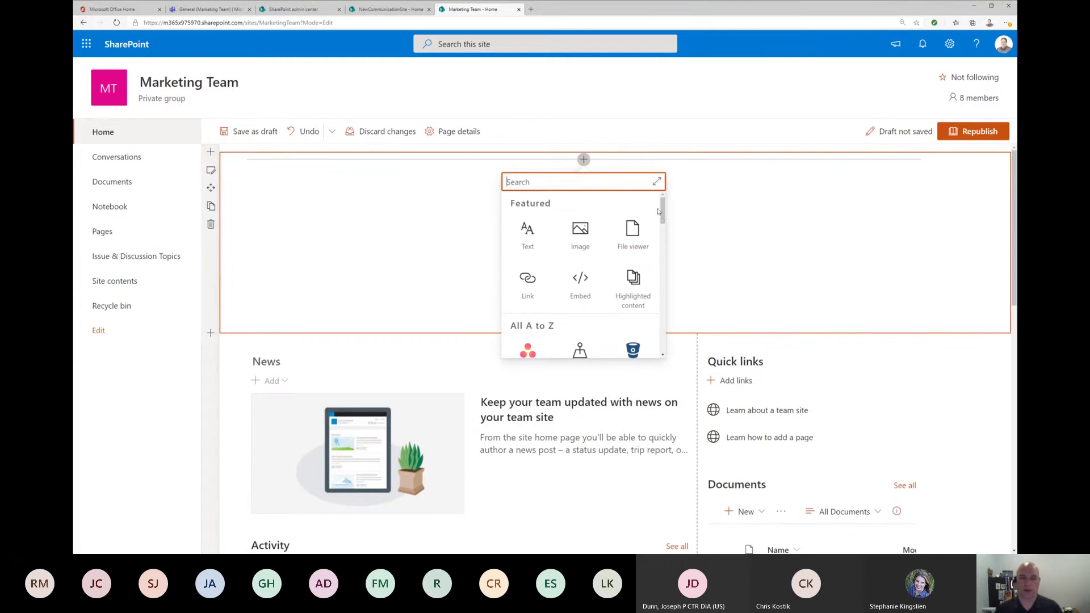
{"action": "left_click", "coordinate": [640, 297]}
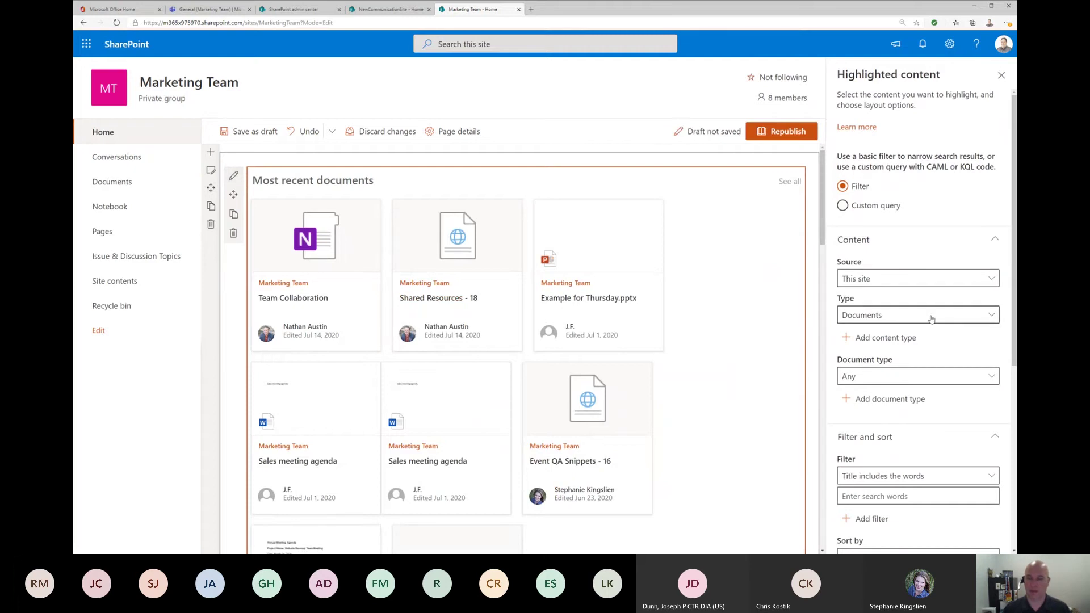
{"action": "left_click", "coordinate": [925, 284]}
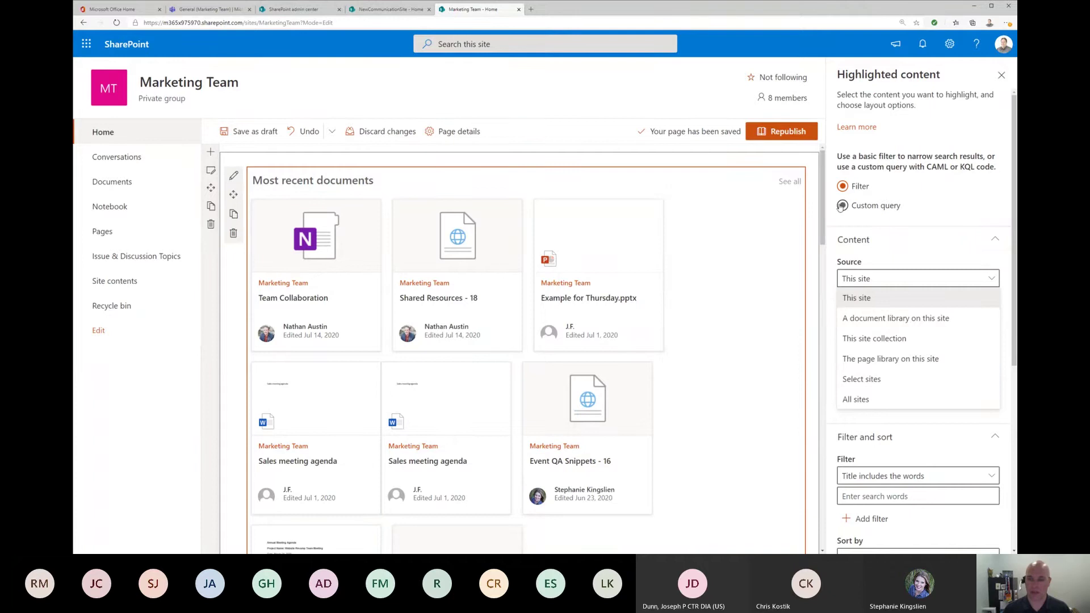
Step: Set the Highlighted content filter type to Videos with a Carousel layout
{"action": "left_click", "coordinate": [958, 206]}
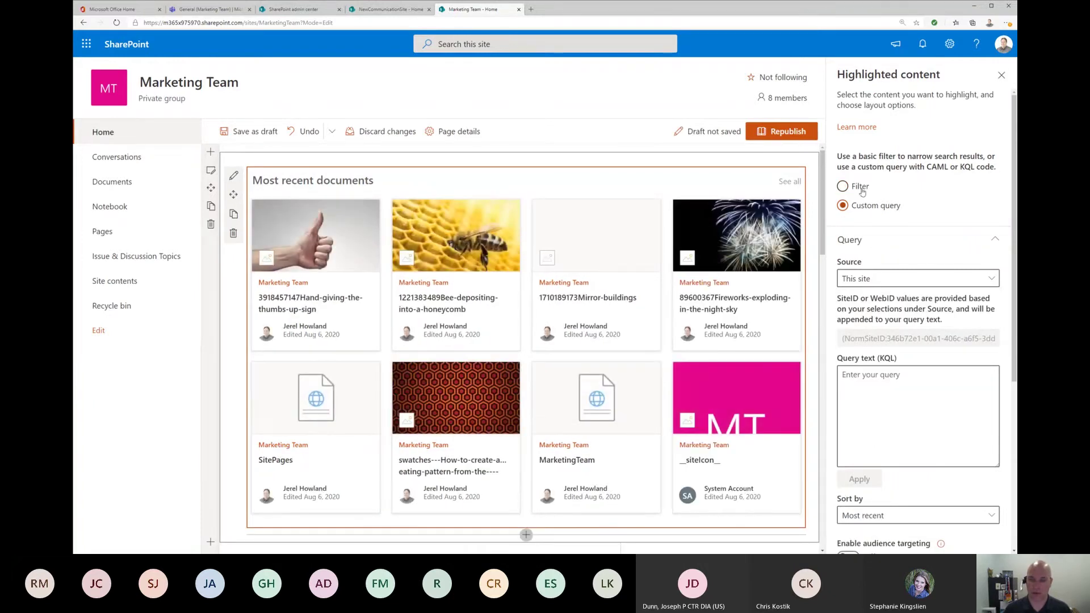
{"action": "left_click", "coordinate": [845, 187]}
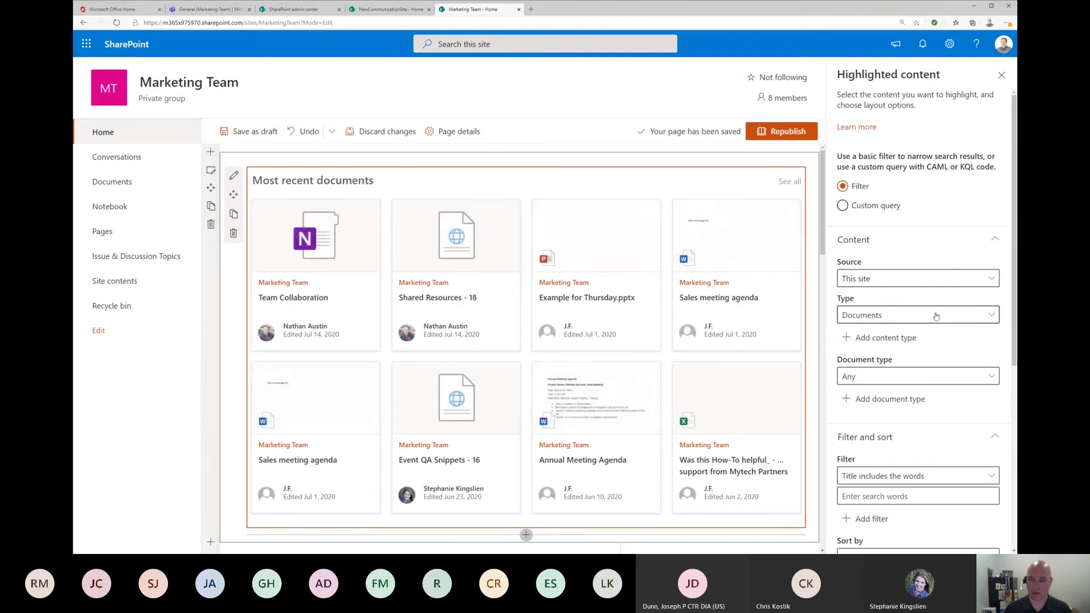
{"action": "left_click", "coordinate": [936, 317]}
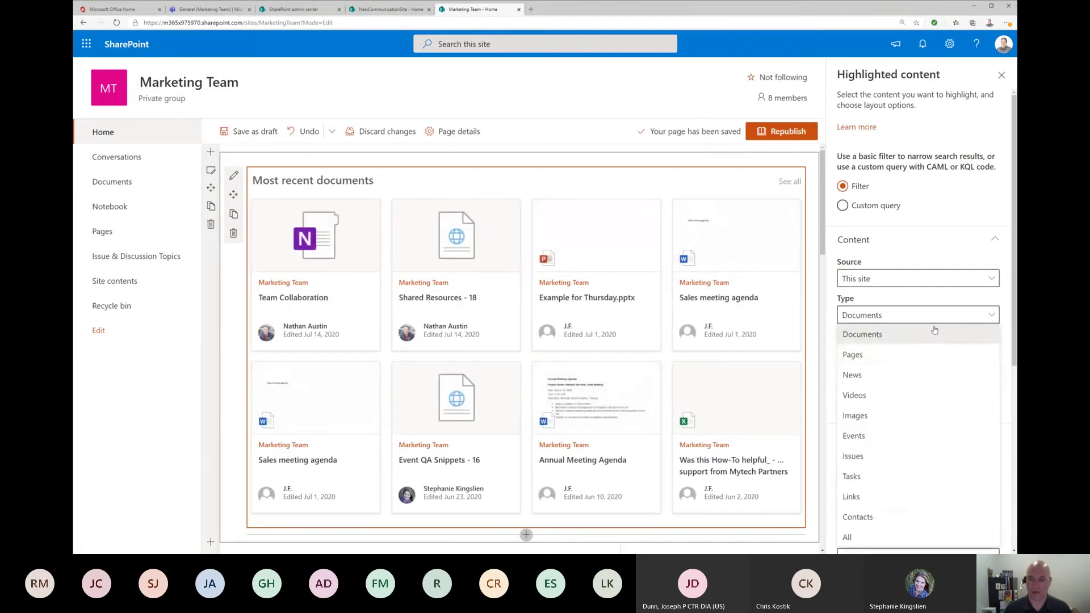
{"action": "left_click", "coordinate": [886, 403]}
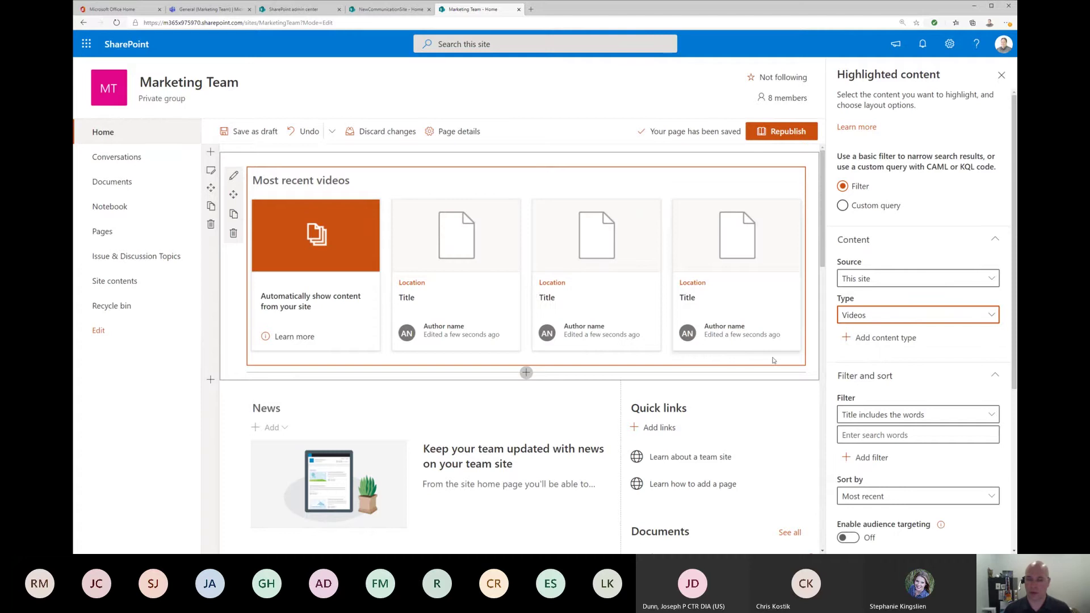
{"action": "scroll", "coordinate": [938, 388], "scroll_direction": "down", "scroll_amount": 3}
{"action": "scroll", "coordinate": [939, 388], "scroll_direction": "down", "scroll_amount": 1}
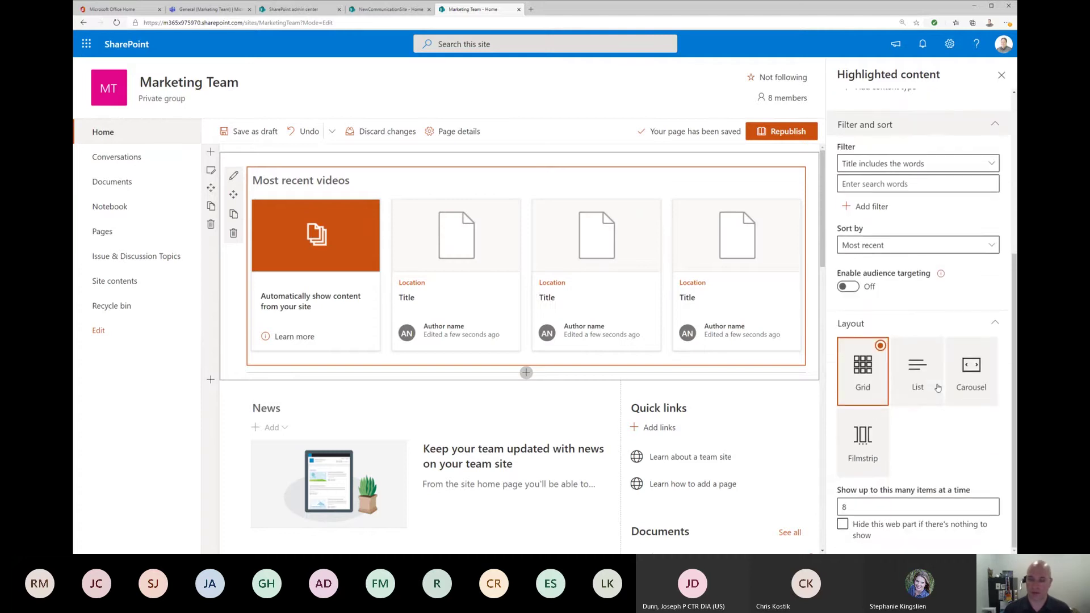
{"action": "scroll", "coordinate": [710, 403], "scroll_direction": "down", "scroll_amount": 5}
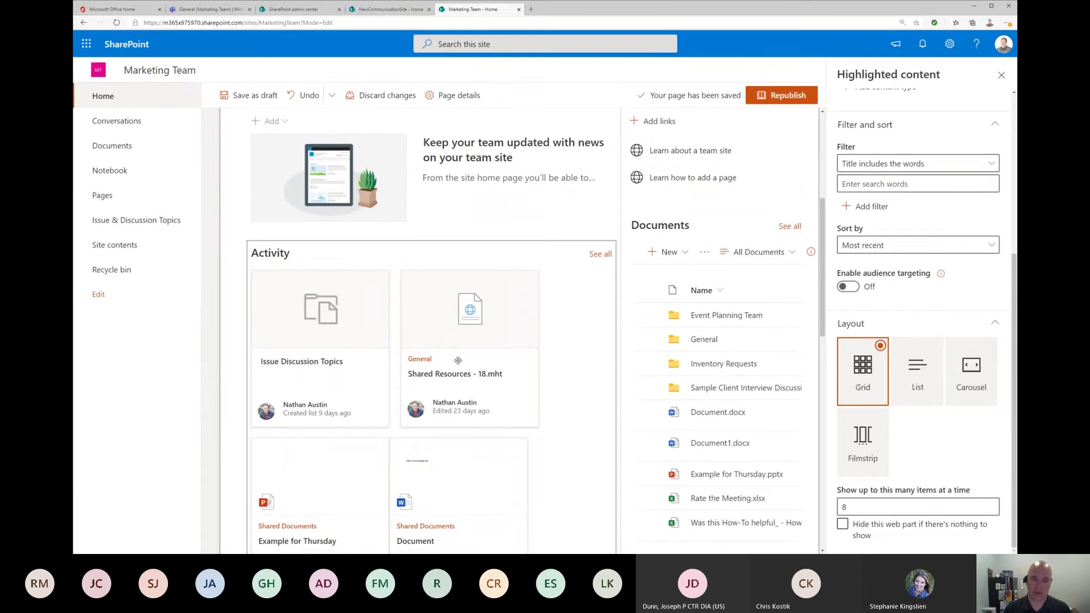
{"action": "scroll", "coordinate": [525, 382], "scroll_direction": "up", "scroll_amount": 4}
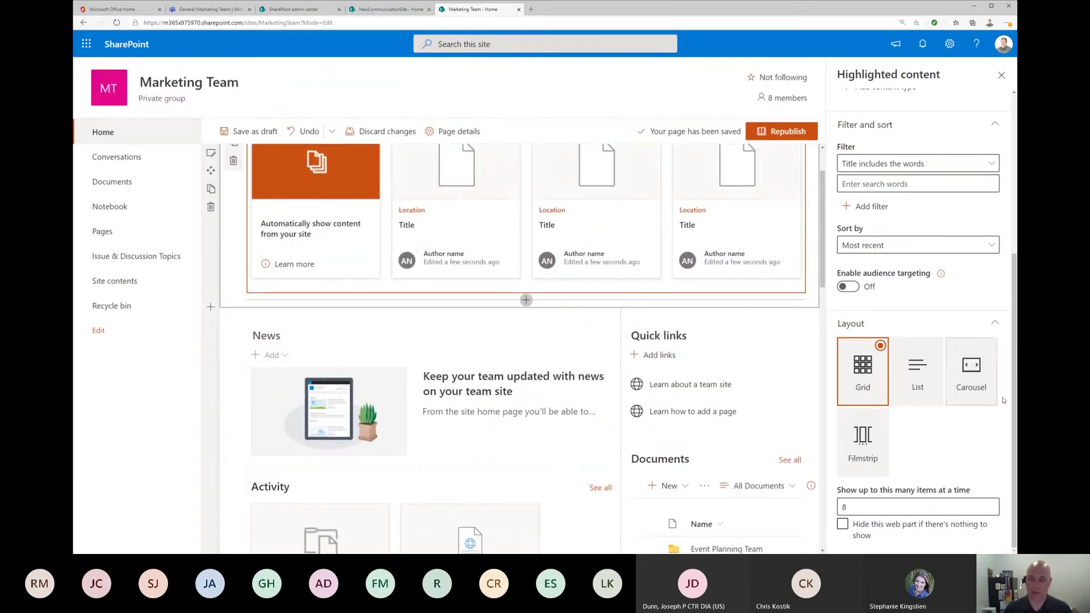
{"action": "left_click", "coordinate": [975, 379]}
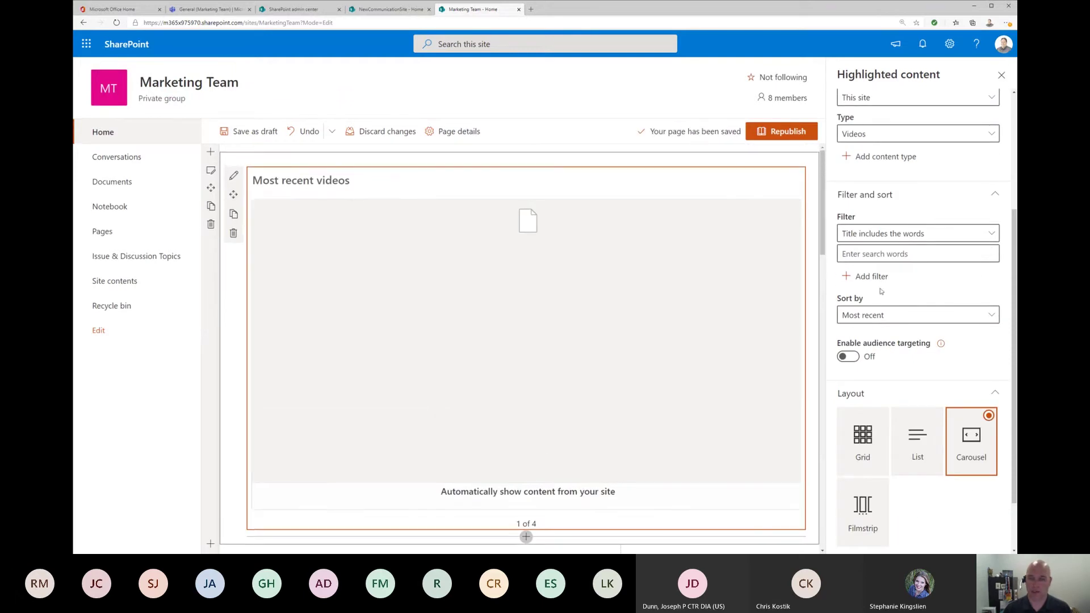
Step: Switch the content type back to Documents and page through the carousel
{"action": "left_click", "coordinate": [954, 134]}
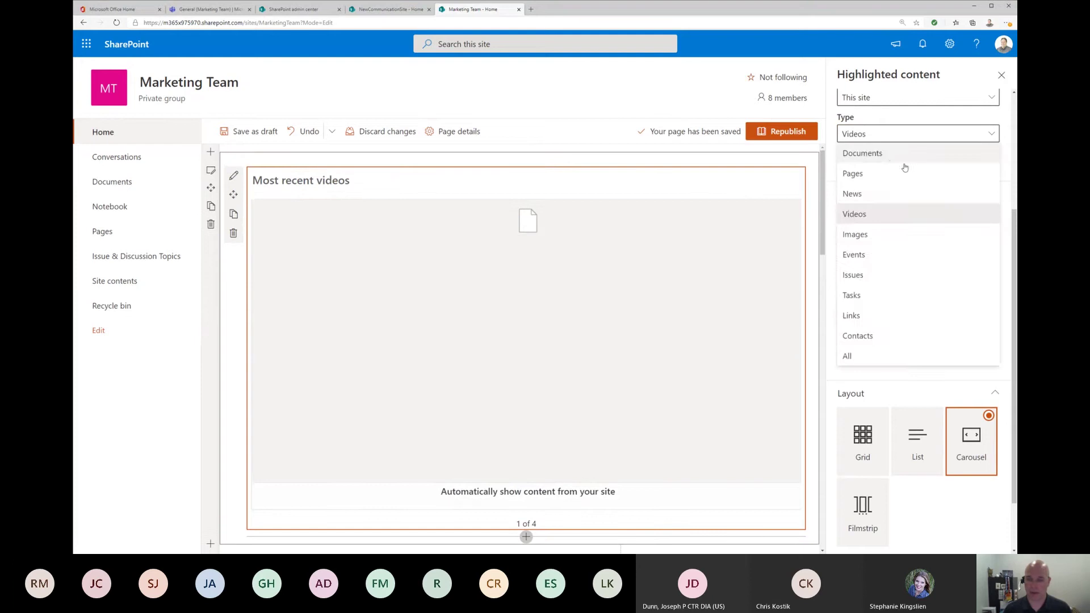
{"action": "left_click", "coordinate": [894, 159]}
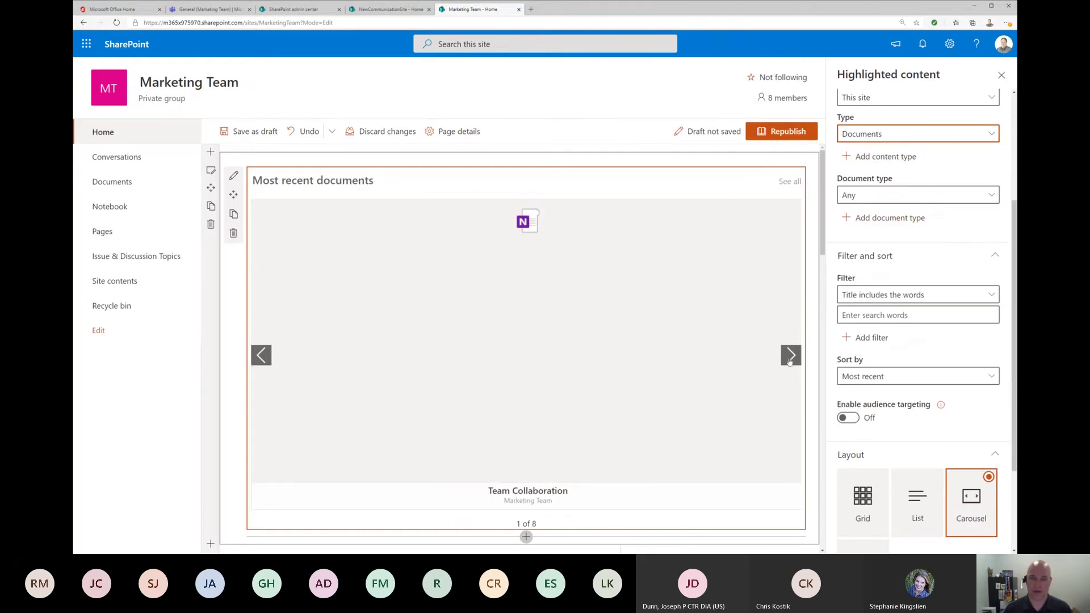
{"action": "left_click", "coordinate": [791, 356]}
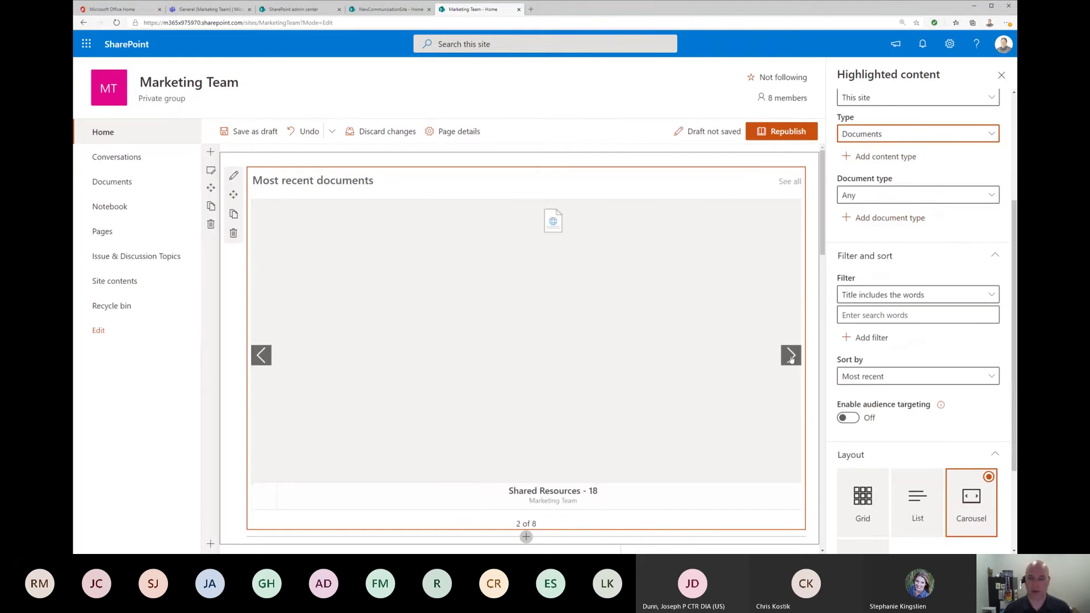
{"action": "left_click", "coordinate": [791, 355]}
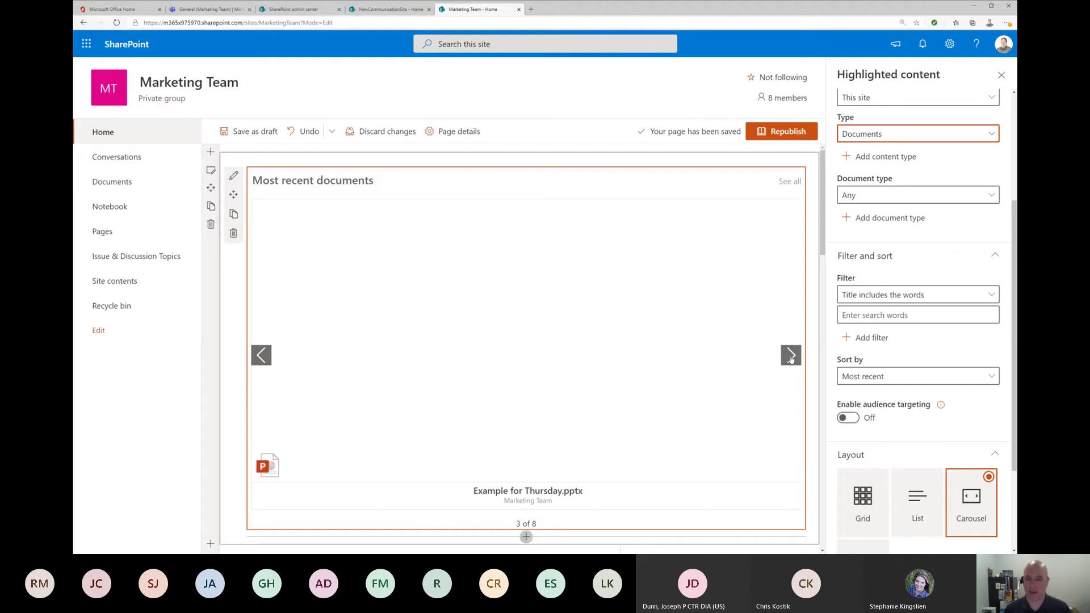
{"action": "left_click", "coordinate": [791, 355]}
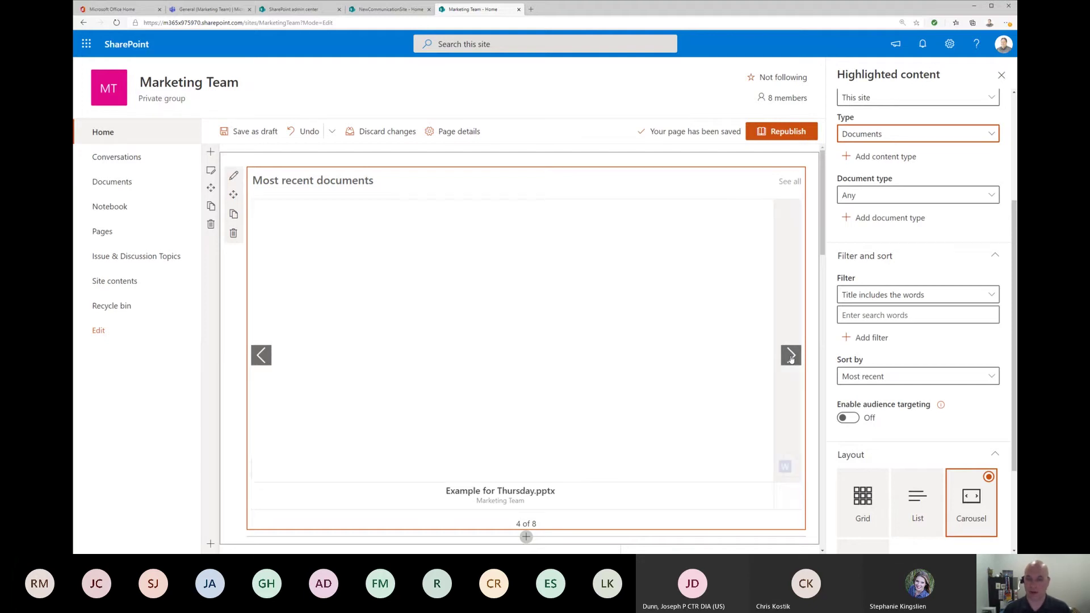
Step: Change the layout to List showing up to 3 items, leaving hide-when-empty off
{"action": "left_click", "coordinate": [917, 501]}
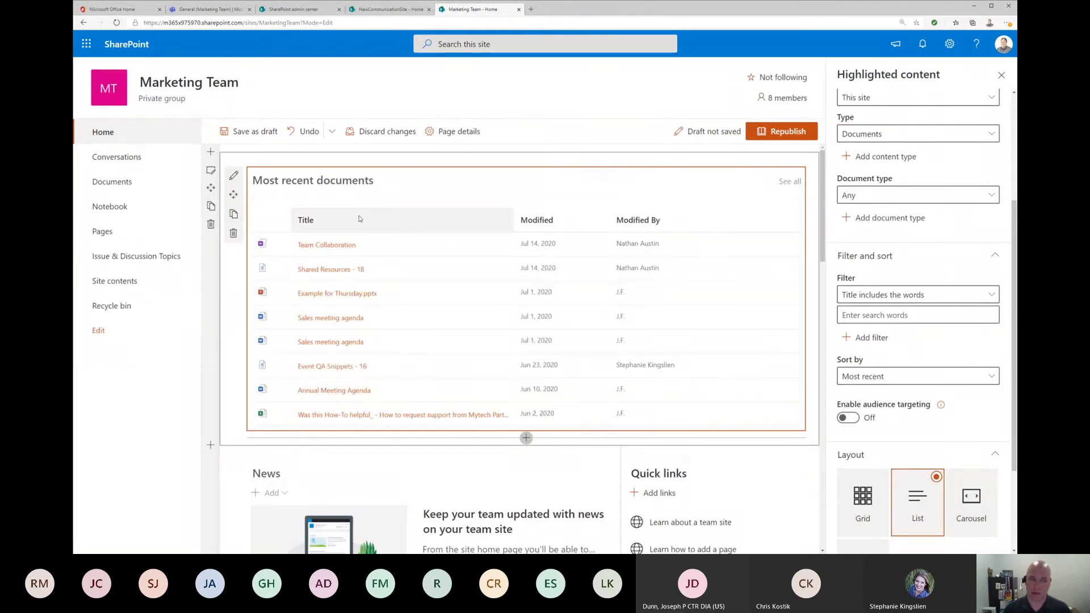
{"action": "scroll", "coordinate": [914, 383], "scroll_direction": "down", "scroll_amount": 2}
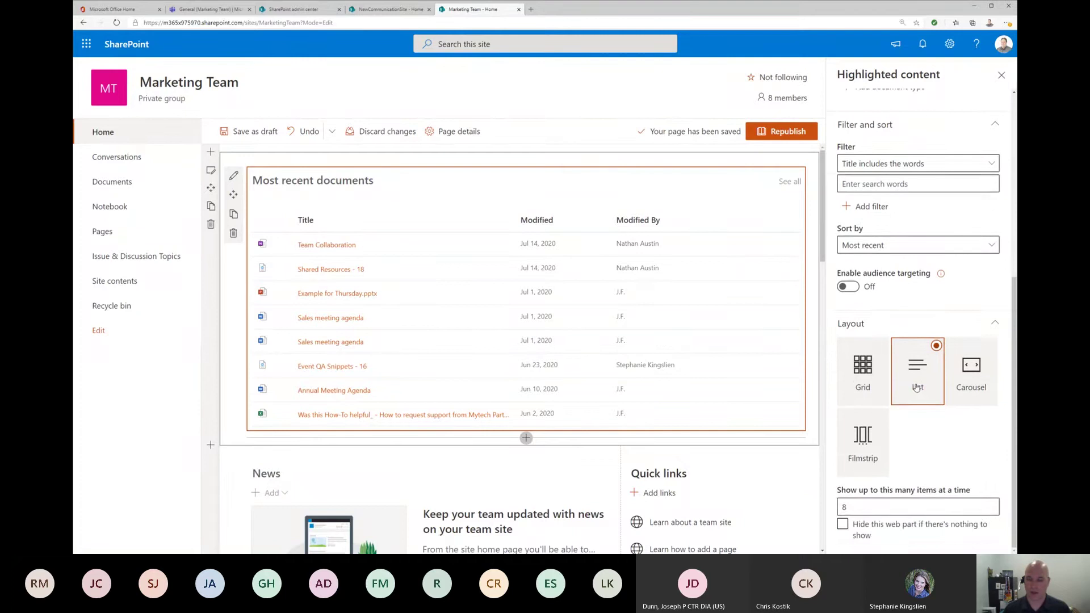
{"action": "scroll", "coordinate": [917, 388], "scroll_direction": "up", "scroll_amount": 1}
{"action": "scroll", "coordinate": [915, 390], "scroll_direction": "down", "scroll_amount": 1}
{"action": "left_click_drag", "start_coordinate": [854, 507], "coordinate": [841, 507]}
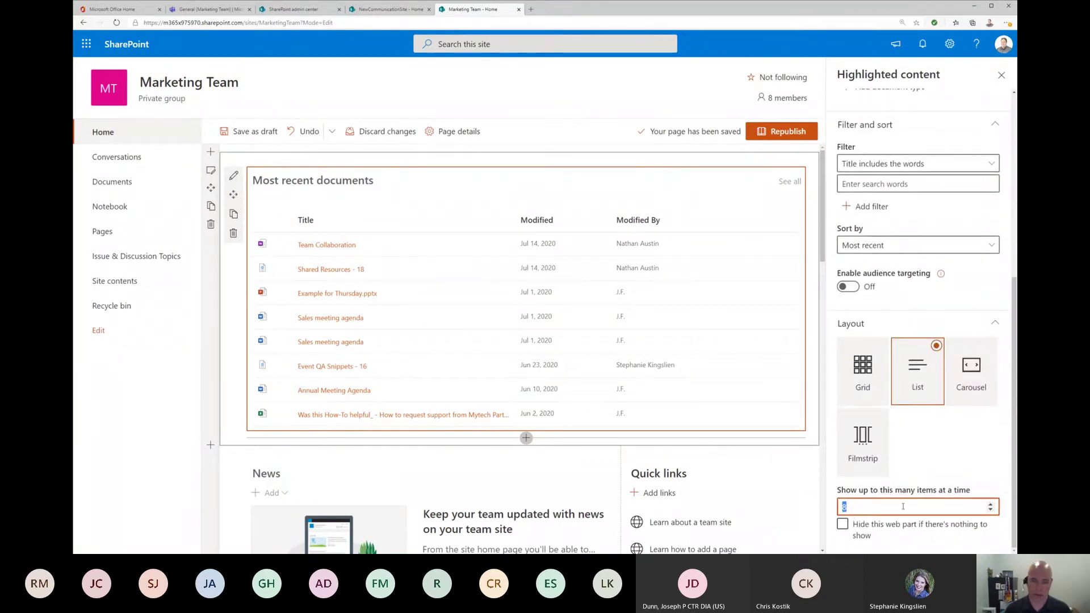
{"action": "type", "text": "3"}
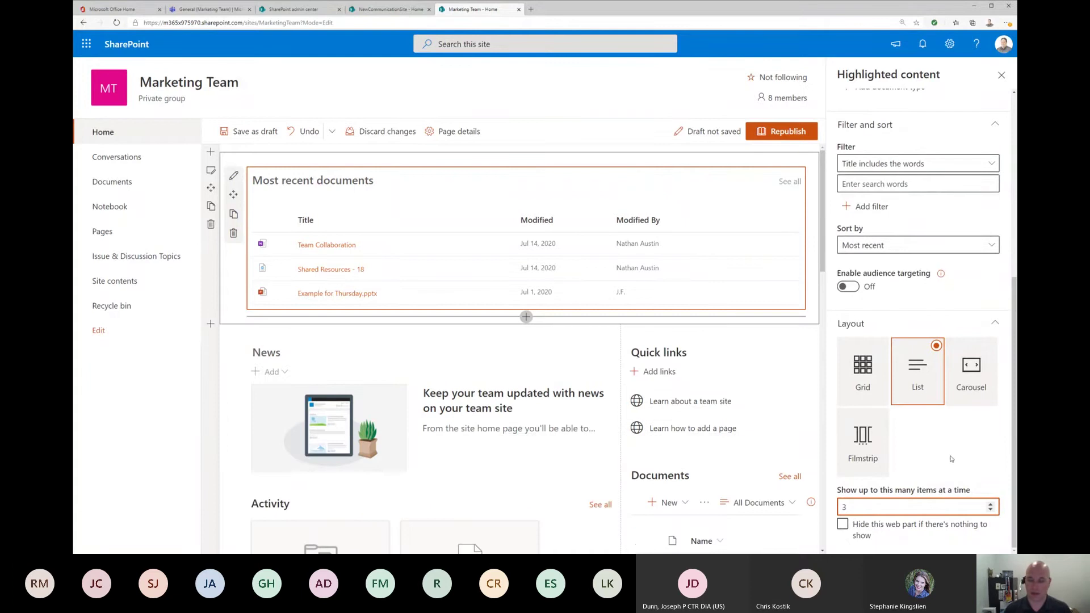
{"action": "left_click", "coordinate": [843, 524]}
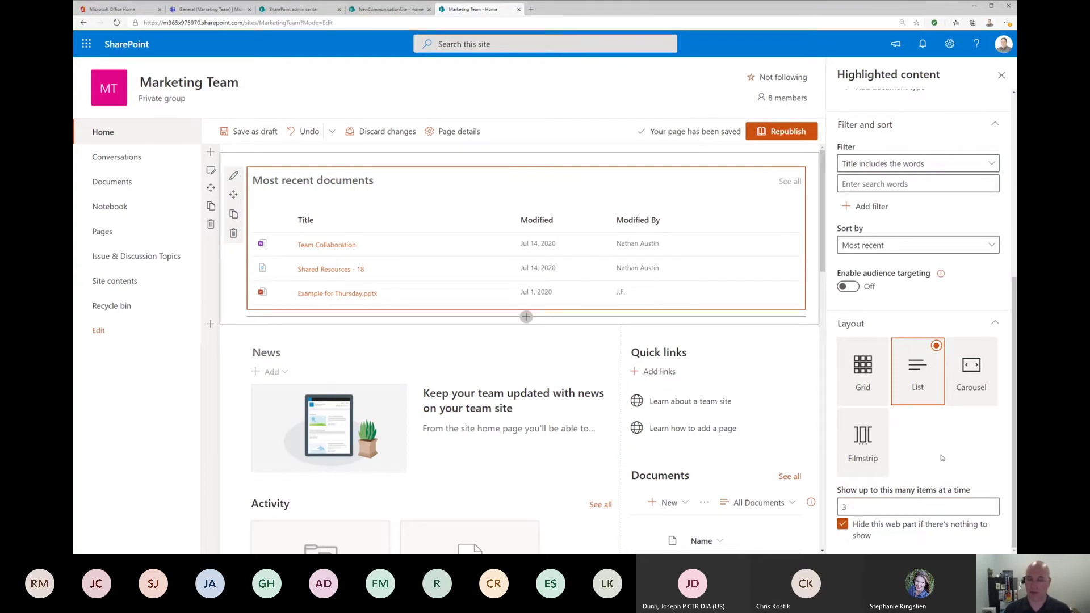
{"action": "left_click", "coordinate": [842, 524]}
{"action": "scroll", "coordinate": [928, 448], "scroll_direction": "up", "scroll_amount": 1}
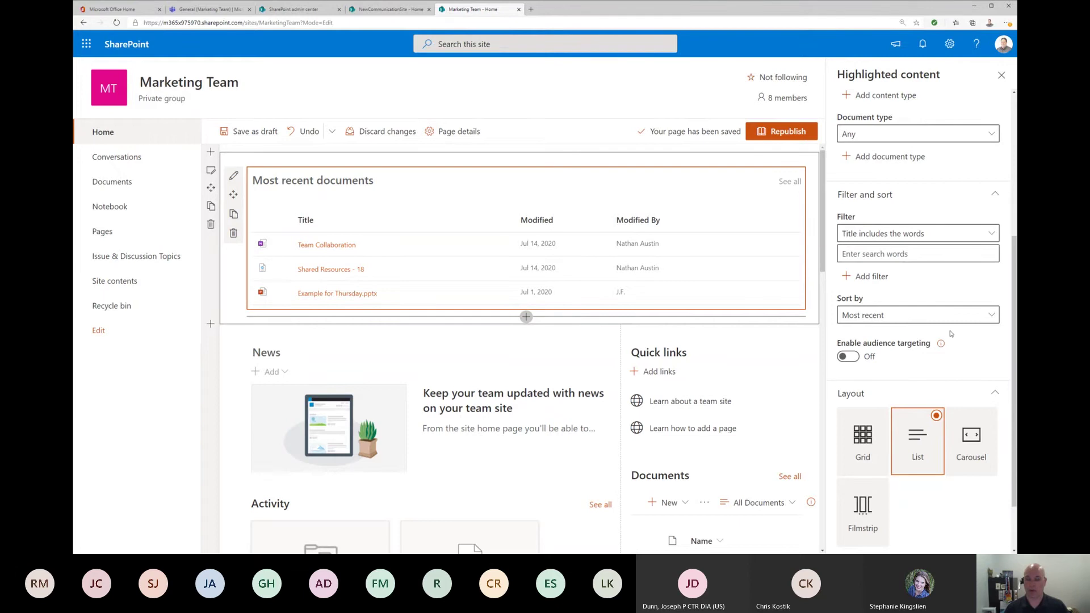
Step: Switch 'Enable audience targeting' to On for the Highlighted content web part
{"action": "left_click", "coordinate": [855, 360]}
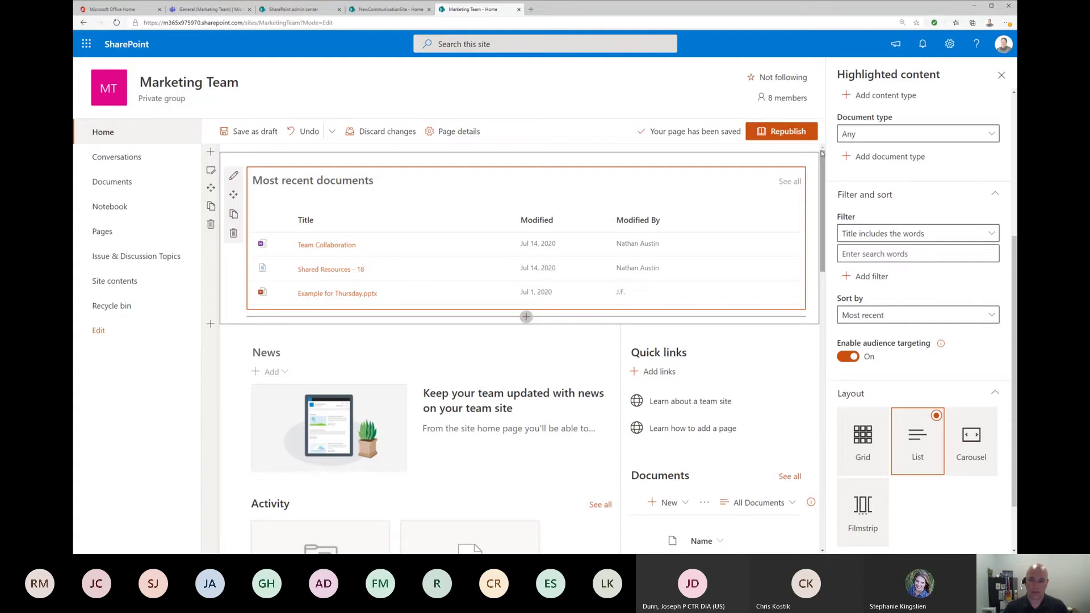
{"action": "scroll", "coordinate": [931, 208], "scroll_direction": "up", "scroll_amount": 5}
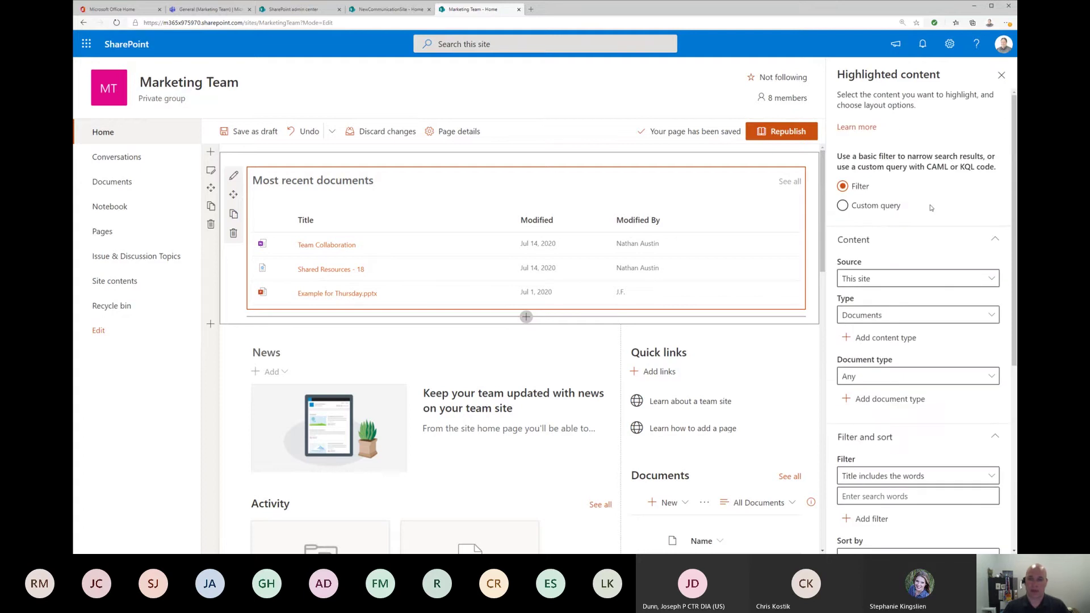
Step: Delete the Most recent documents web part and add a Microsoft Forms web part
{"action": "left_click", "coordinate": [234, 233]}
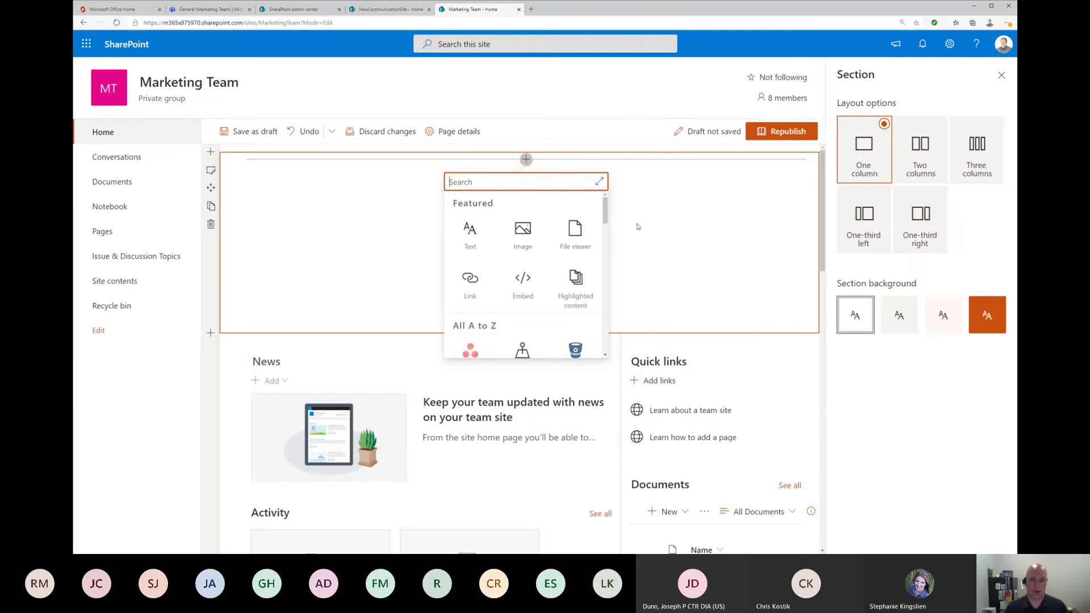
{"action": "left_click_drag", "start_coordinate": [606, 211], "coordinate": [604, 293]}
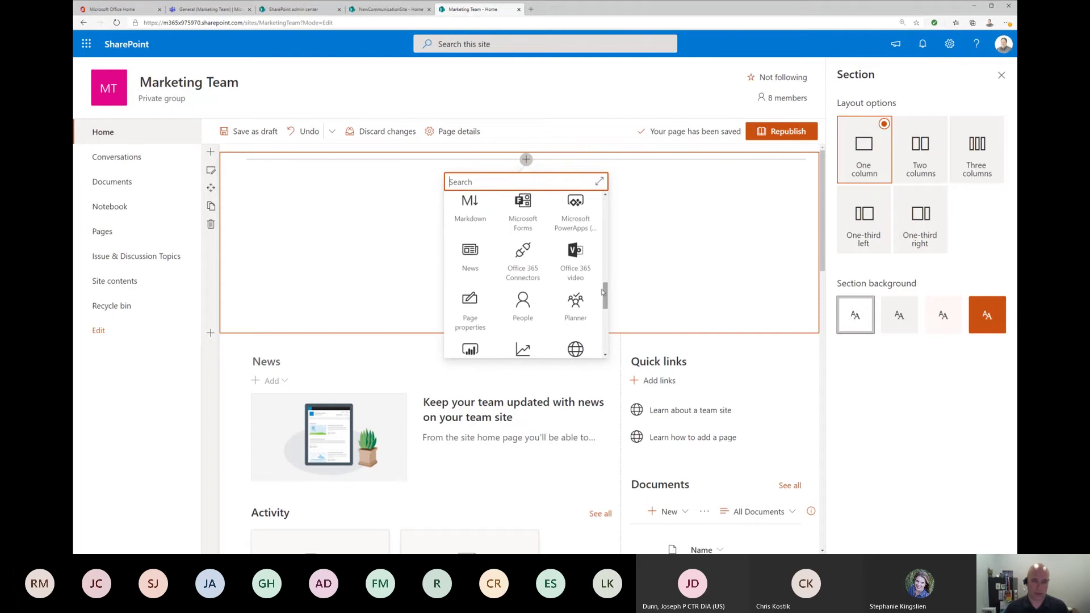
{"action": "left_click", "coordinate": [523, 215]}
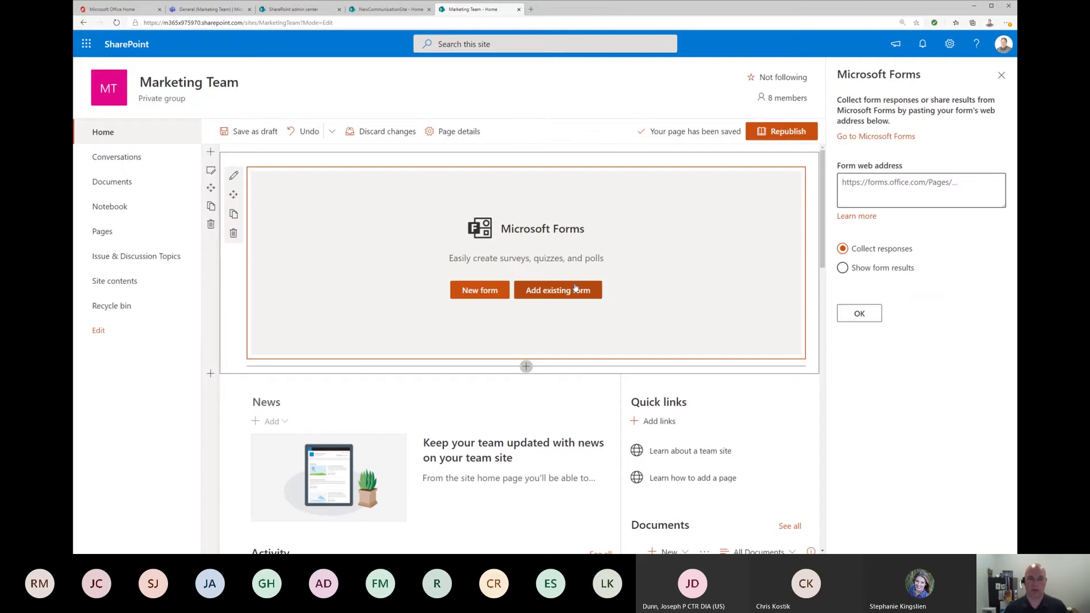
Step: Try the Show form results and Collect responses options, then delete the Forms web part
{"action": "left_click", "coordinate": [892, 274]}
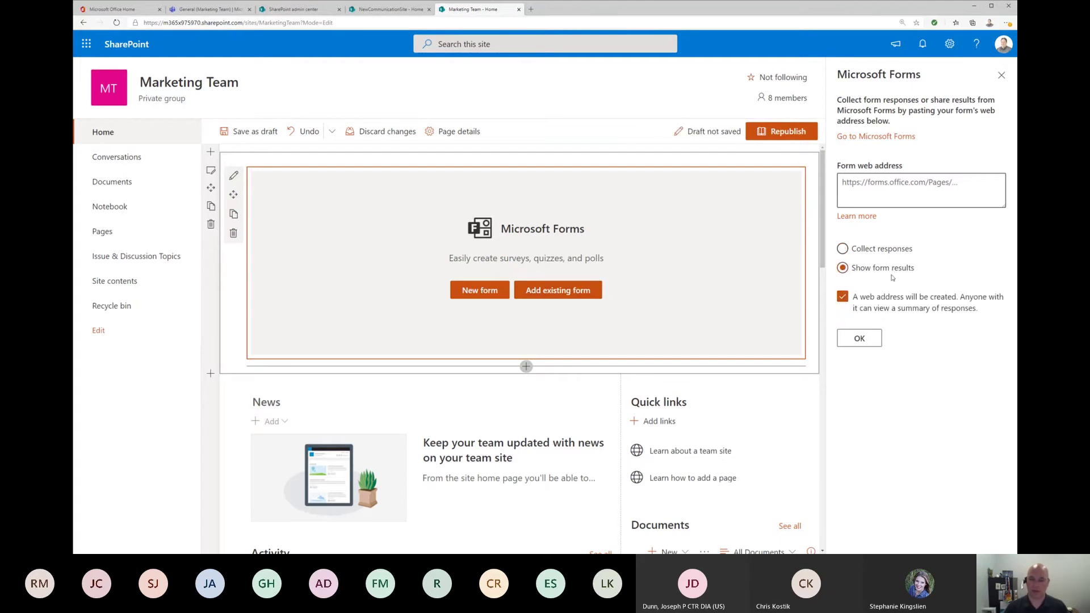
{"action": "left_click", "coordinate": [901, 182]}
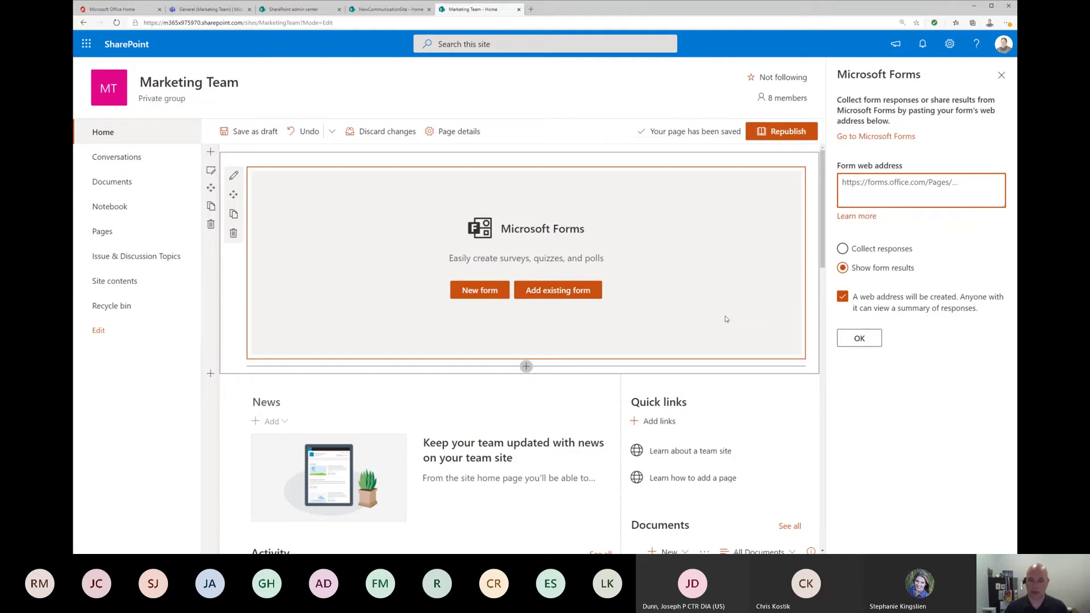
{"action": "left_click", "coordinate": [480, 291]}
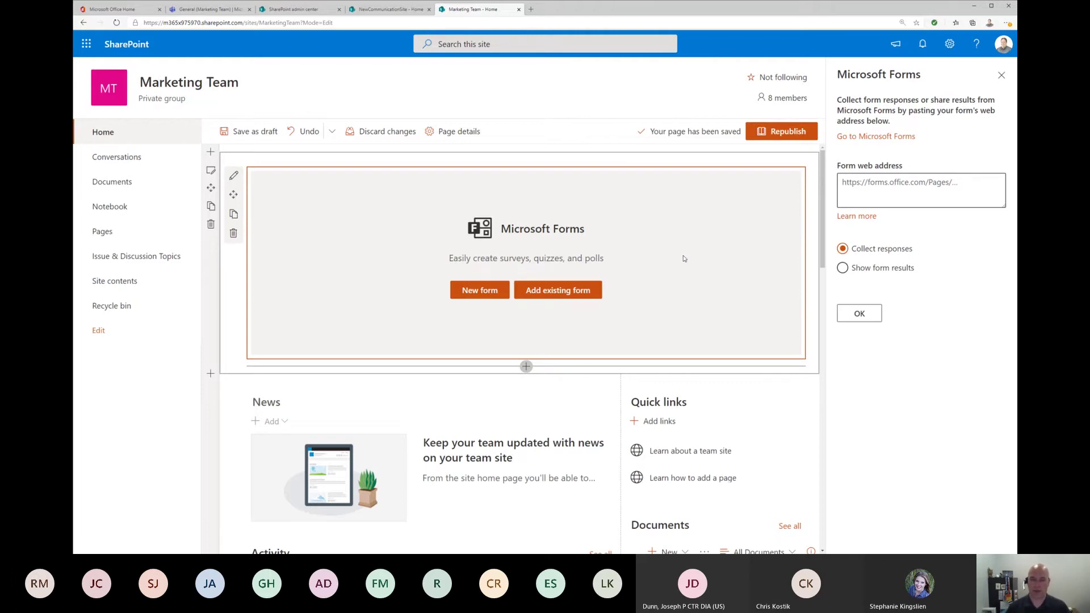
{"action": "left_click", "coordinate": [233, 233]}
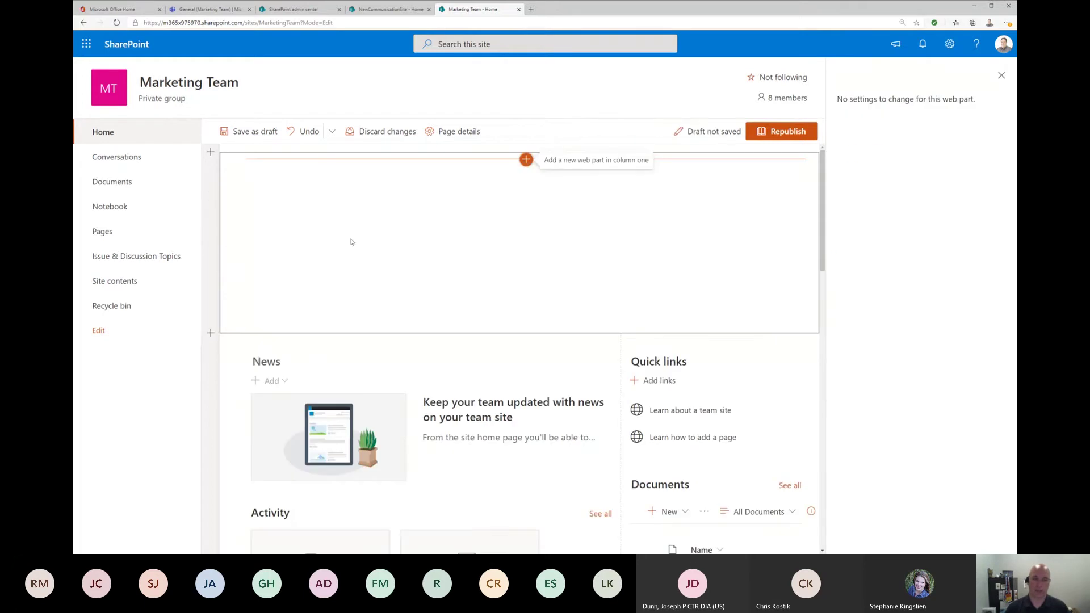
Step: Add a People web part and toggle its layout between Descriptive and Compact
{"action": "left_click", "coordinate": [526, 160]}
{"action": "left_click_drag", "start_coordinate": [605, 210], "coordinate": [607, 294]}
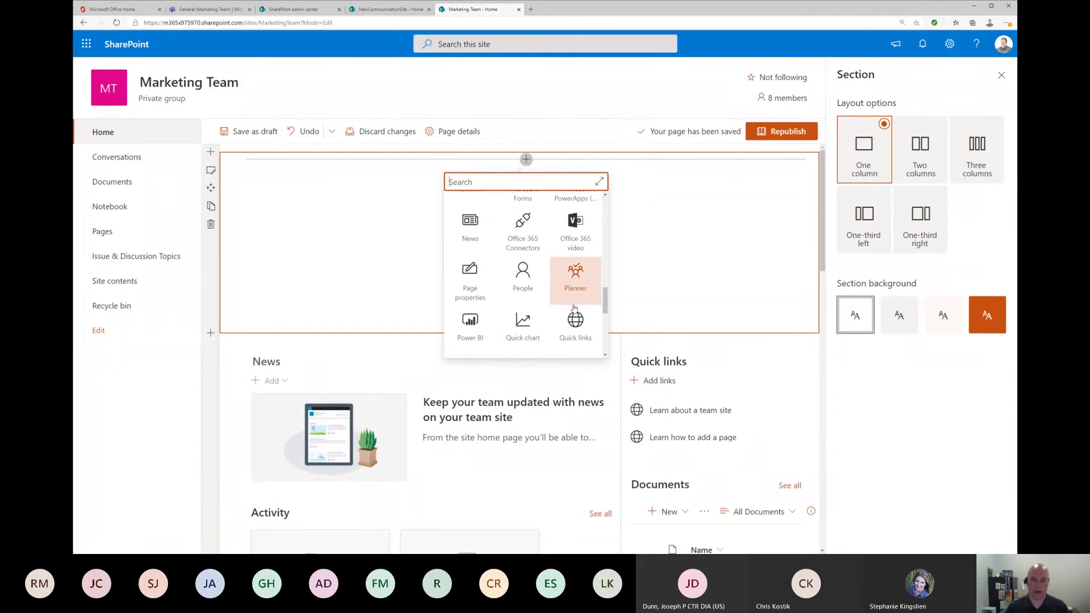
{"action": "left_click", "coordinate": [523, 296]}
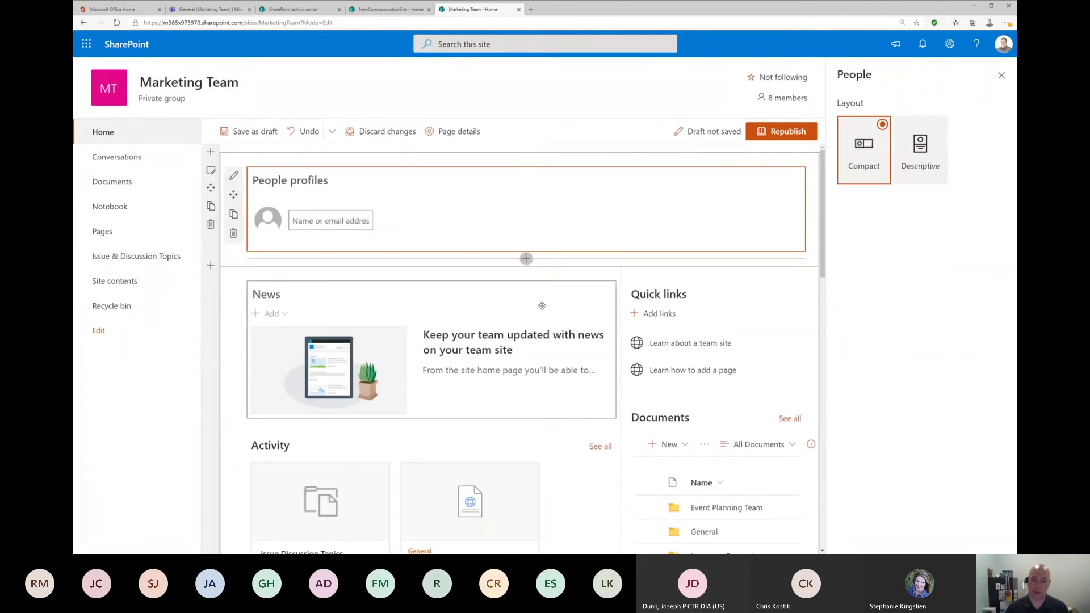
{"action": "left_click", "coordinate": [334, 220]}
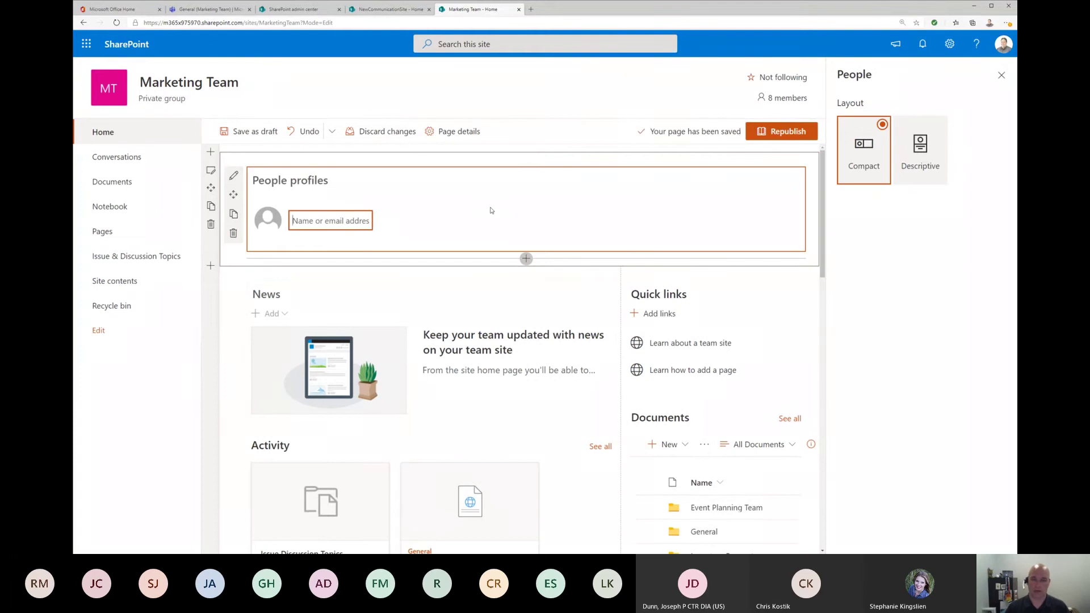
{"action": "left_click", "coordinate": [927, 158]}
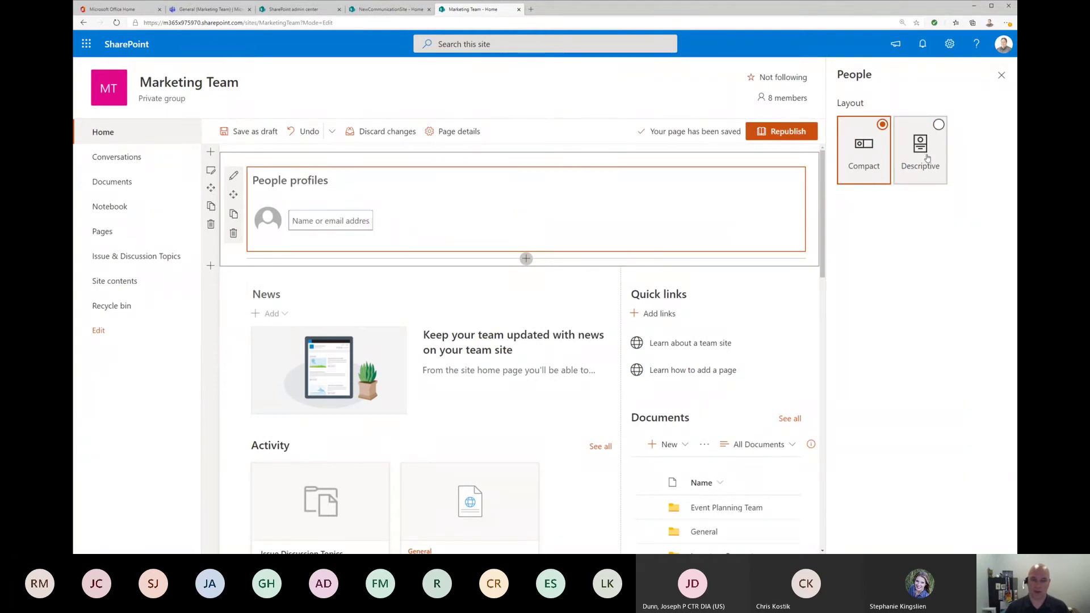
{"action": "left_click", "coordinate": [869, 153]}
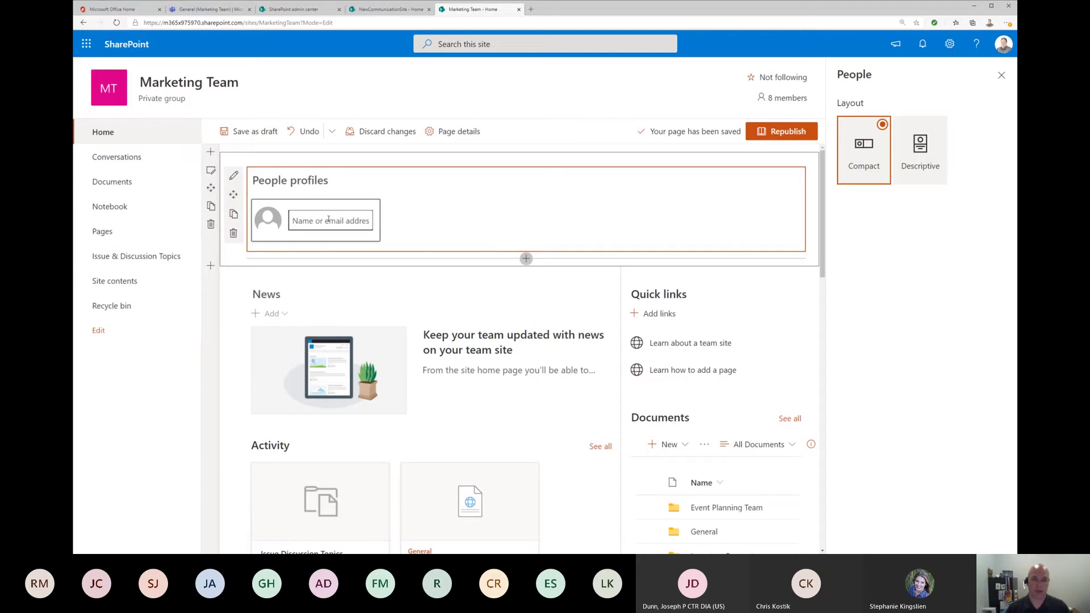
Step: Add a person's profile, view it in Descriptive layout, then remove the person
{"action": "left_click", "coordinate": [328, 219]}
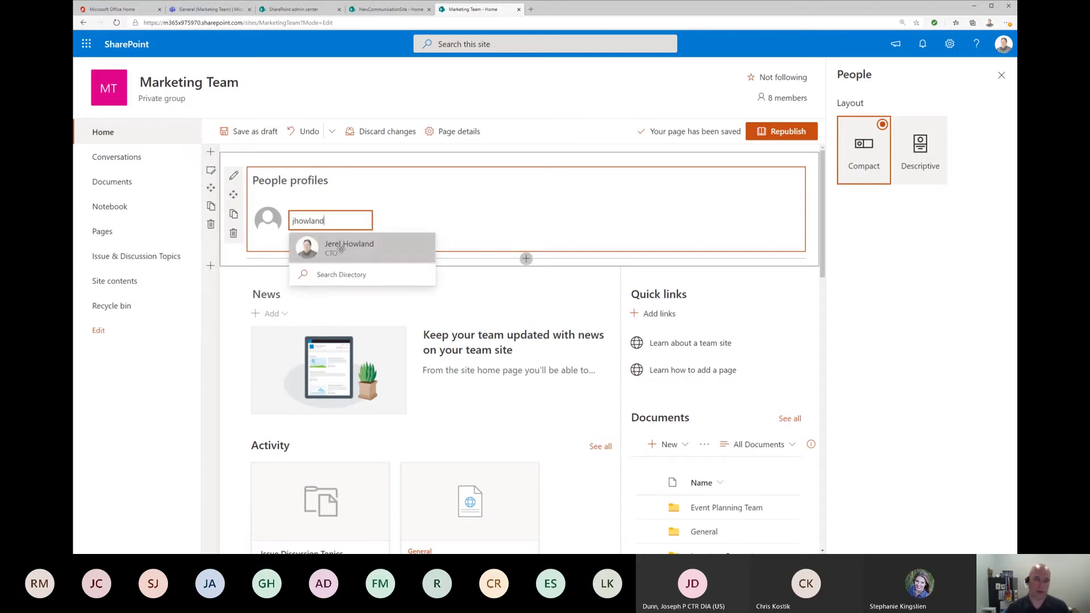
{"action": "left_click", "coordinate": [339, 245]}
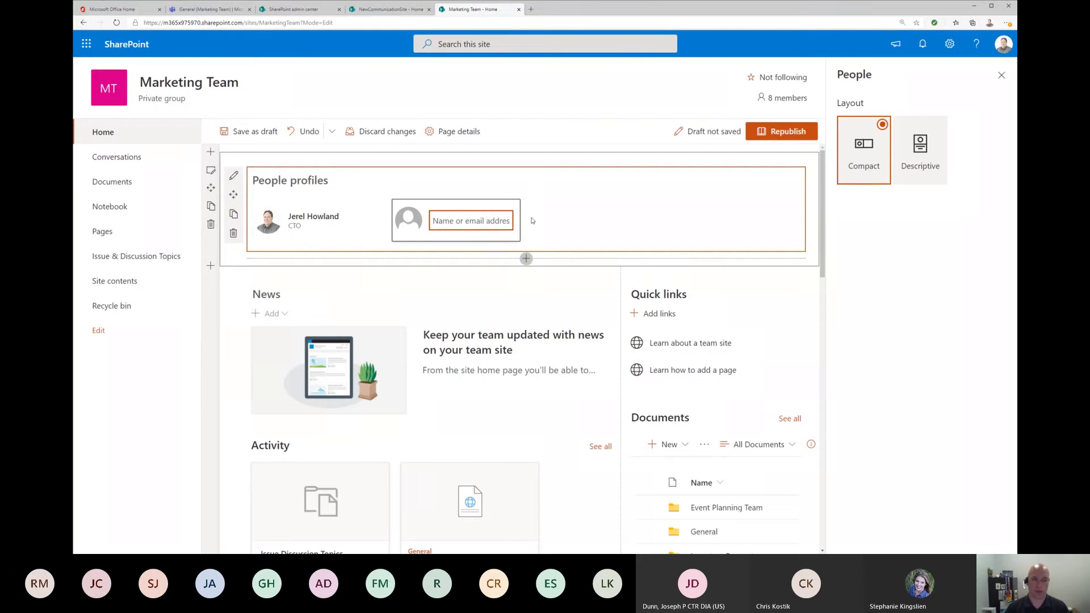
{"action": "left_click", "coordinate": [920, 145]}
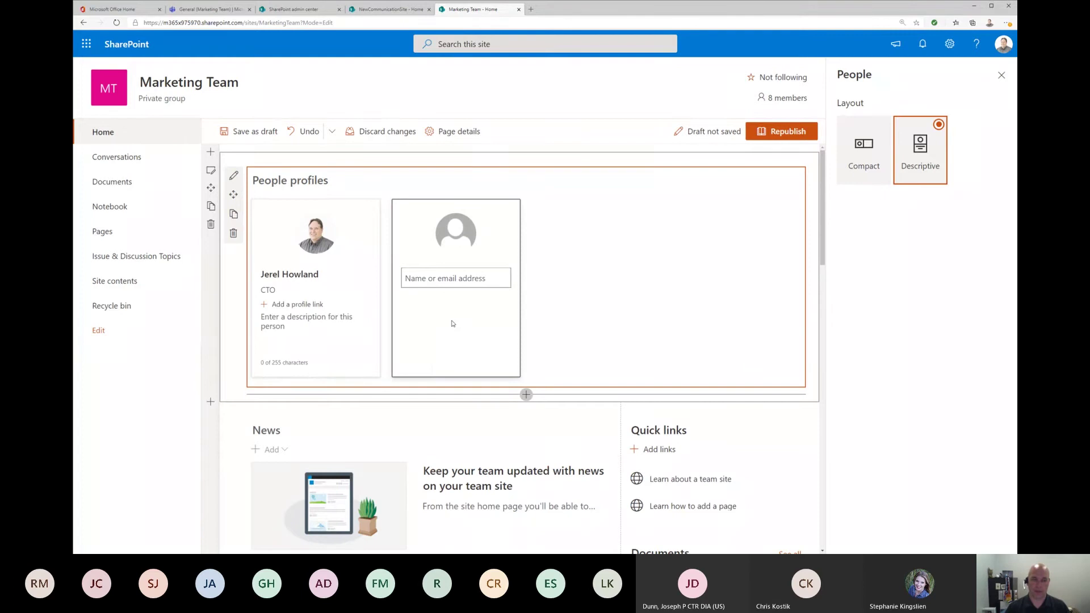
{"action": "mouse_move", "coordinate": [364, 232]}
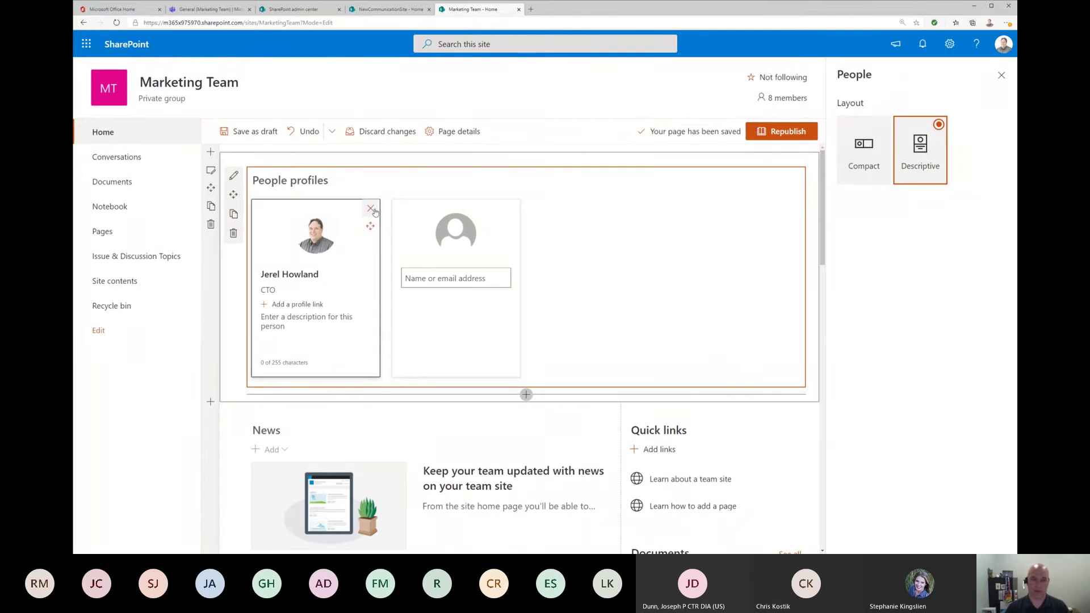
{"action": "left_click", "coordinate": [371, 209]}
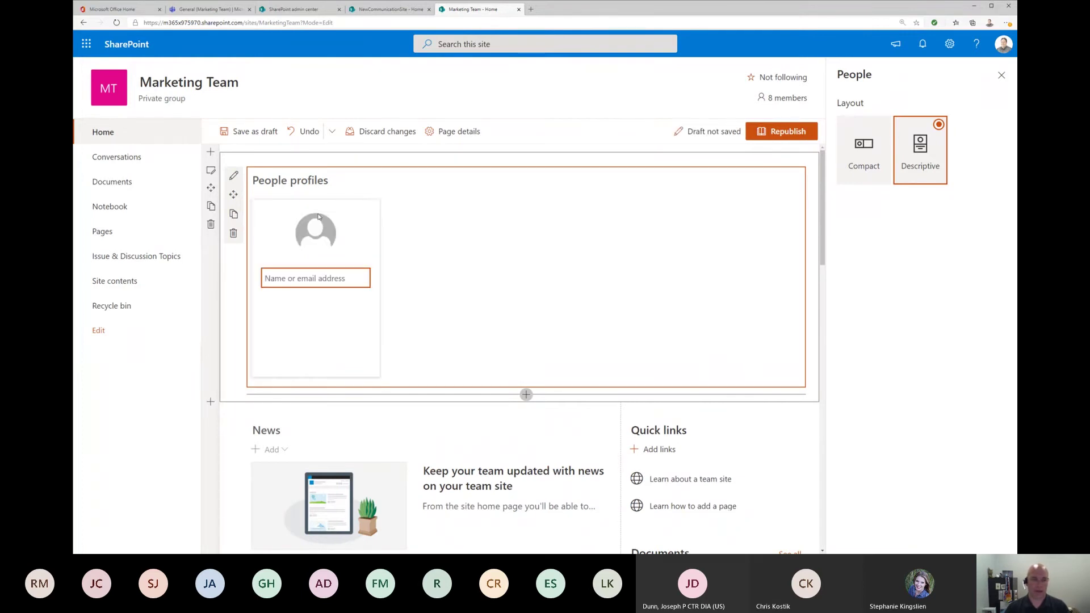
Step: Delete the People web part and discard all unsaved page changes
{"action": "left_click", "coordinate": [234, 233]}
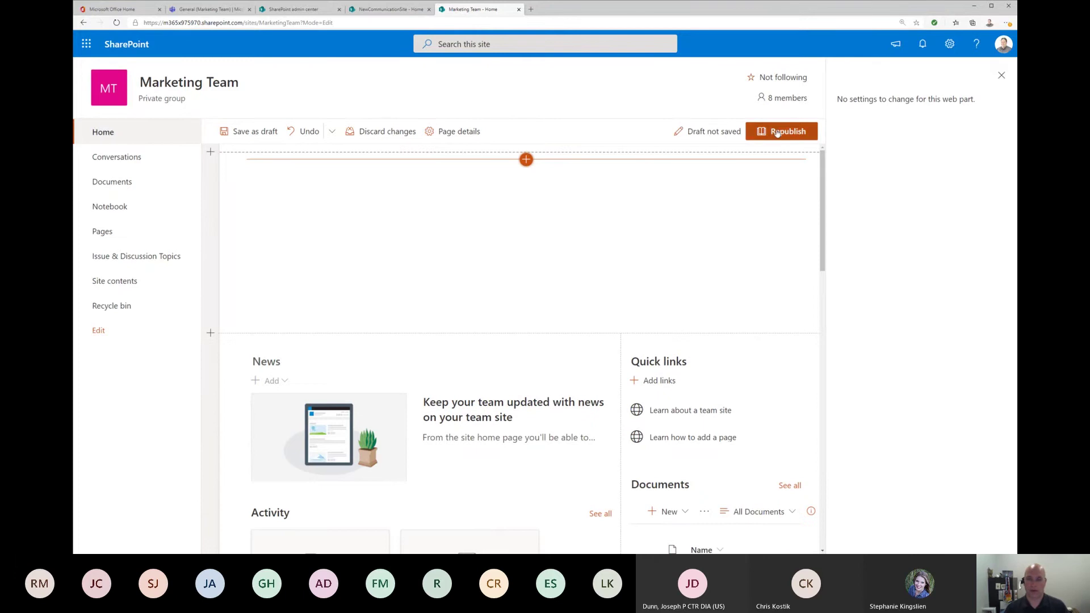
{"action": "left_click", "coordinate": [380, 134]}
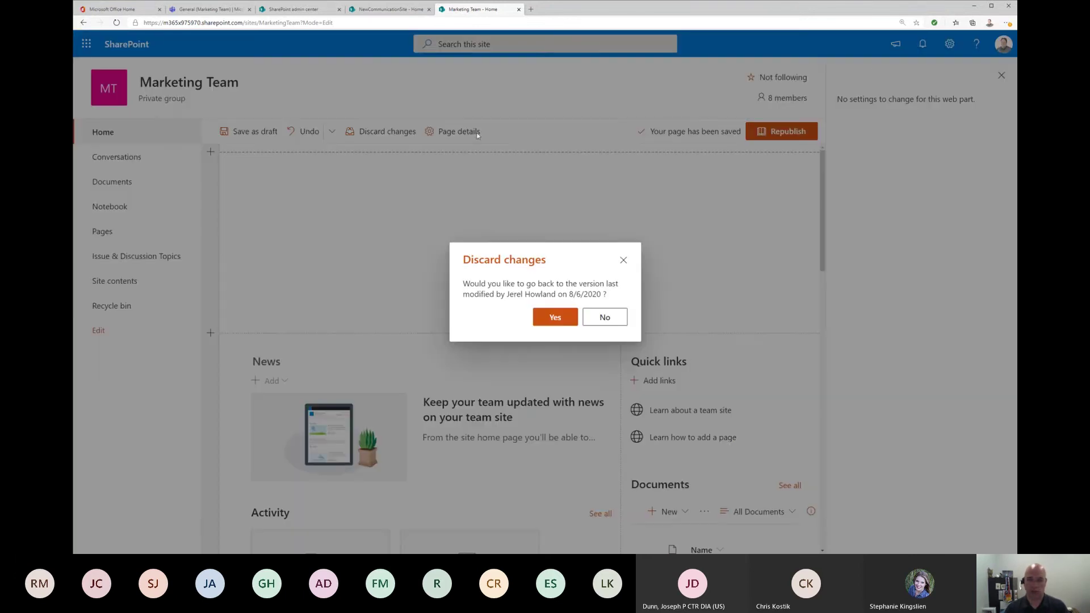
{"action": "left_click", "coordinate": [555, 317]}
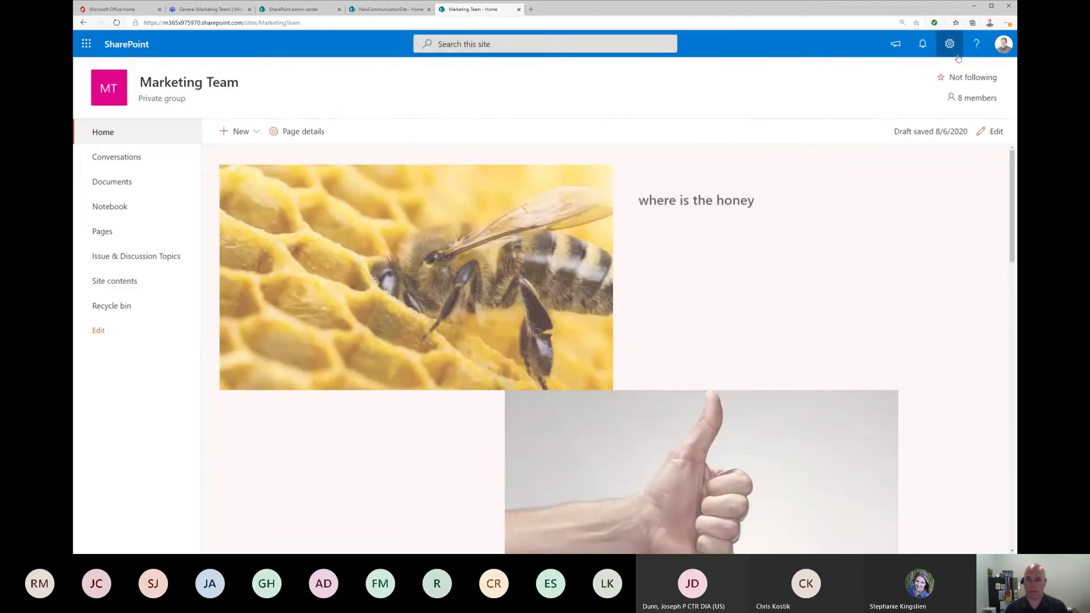
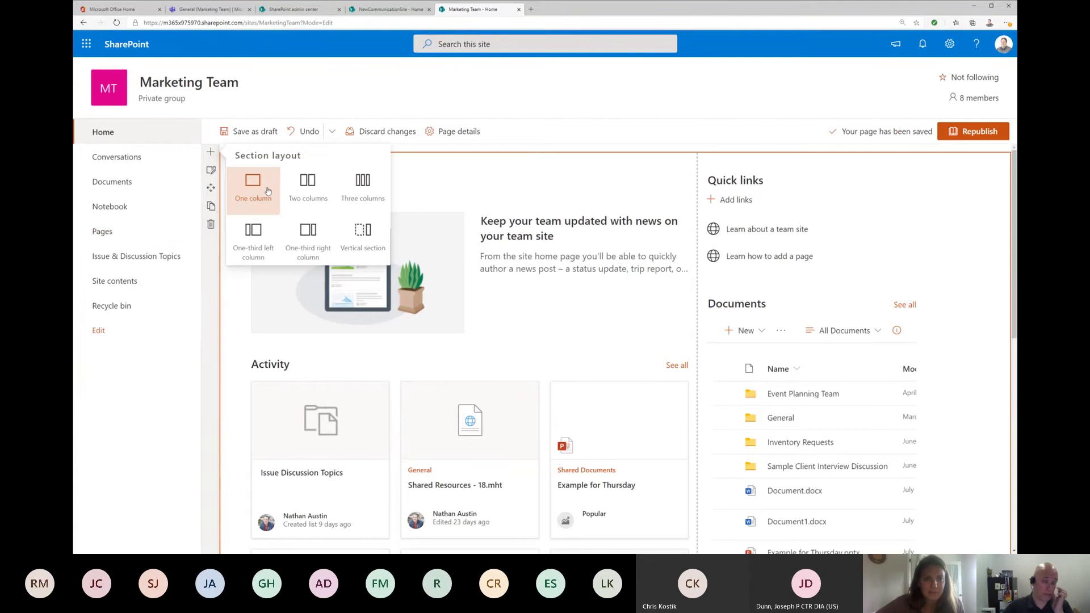
Step: Add a one-column section at the top of the home page with an empty Text web part
{"action": "left_click", "coordinate": [254, 189]}
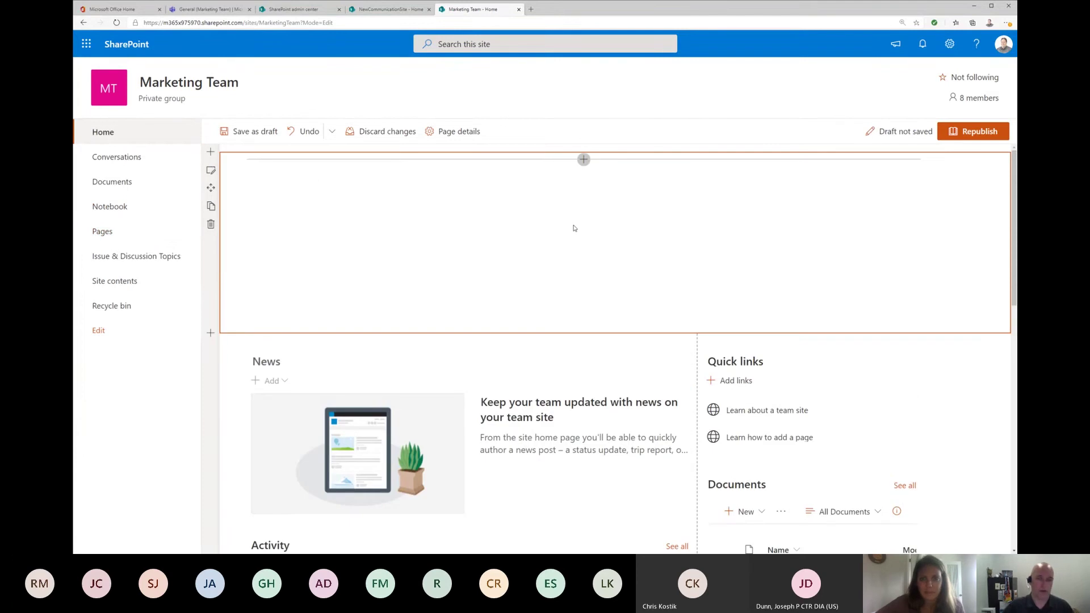
{"action": "left_click", "coordinate": [583, 159]}
{"action": "left_click", "coordinate": [528, 236]}
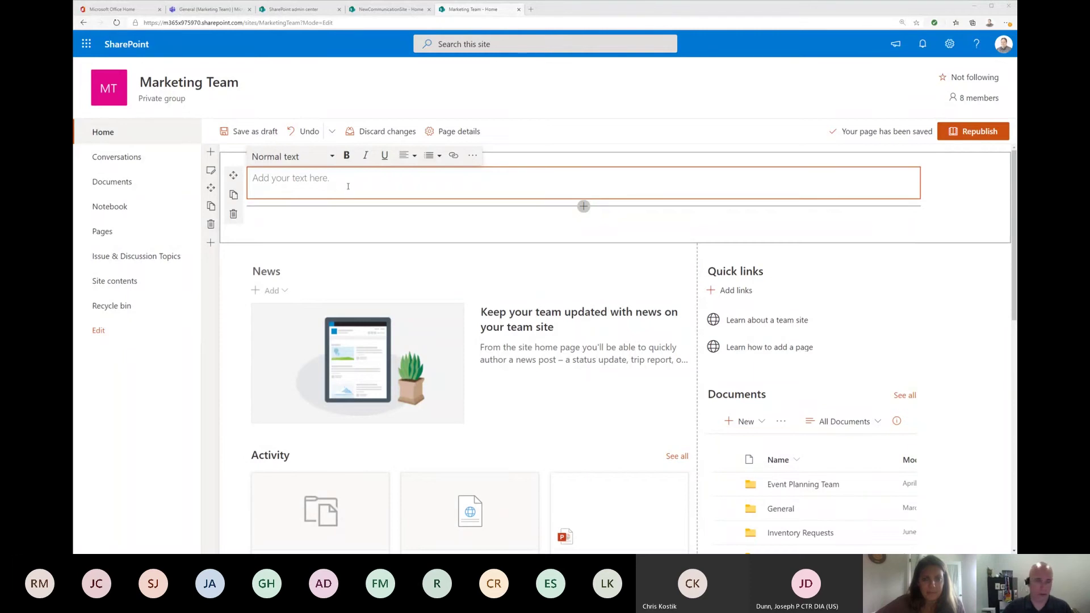
Step: Paste the 'Add the weather web part to a page' instructions, with four numbered steps, into the text block
{"action": "left_click", "coordinate": [437, 181]}
{"action": "type", "text": "Add the weather web part to a page Go to the page where you want to add the weather web part. If you're not in edit mode already, click Edit at the top right of the page. Hover your mouse above or below an existing web part or under the title region, click , and then select the Weather web part. Start typing a location in the Add a location box. Then, choose the location from the dropdown."}
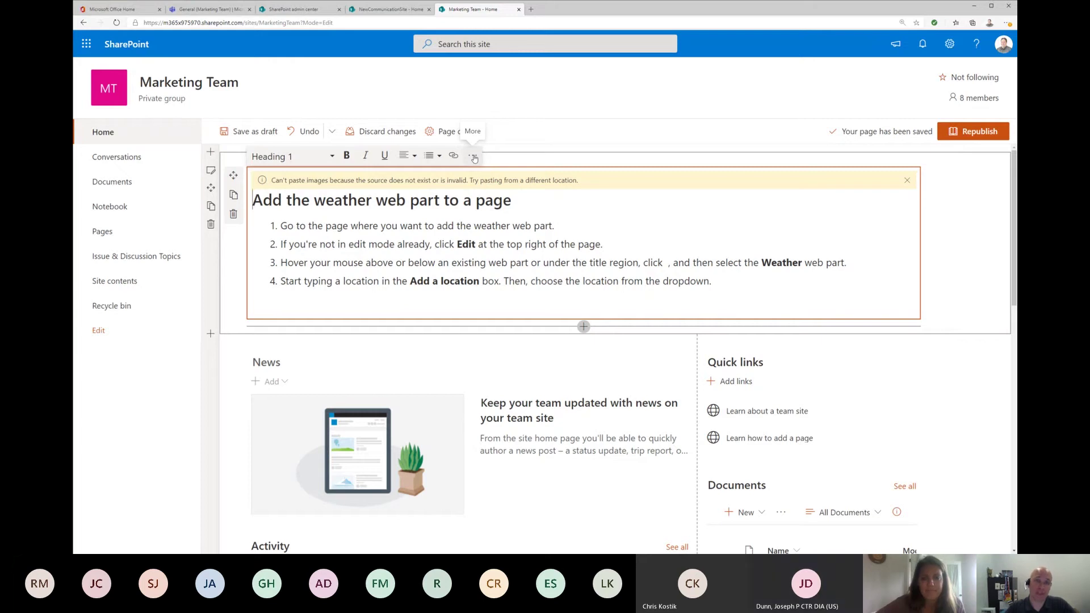
{"action": "left_click", "coordinate": [471, 156]}
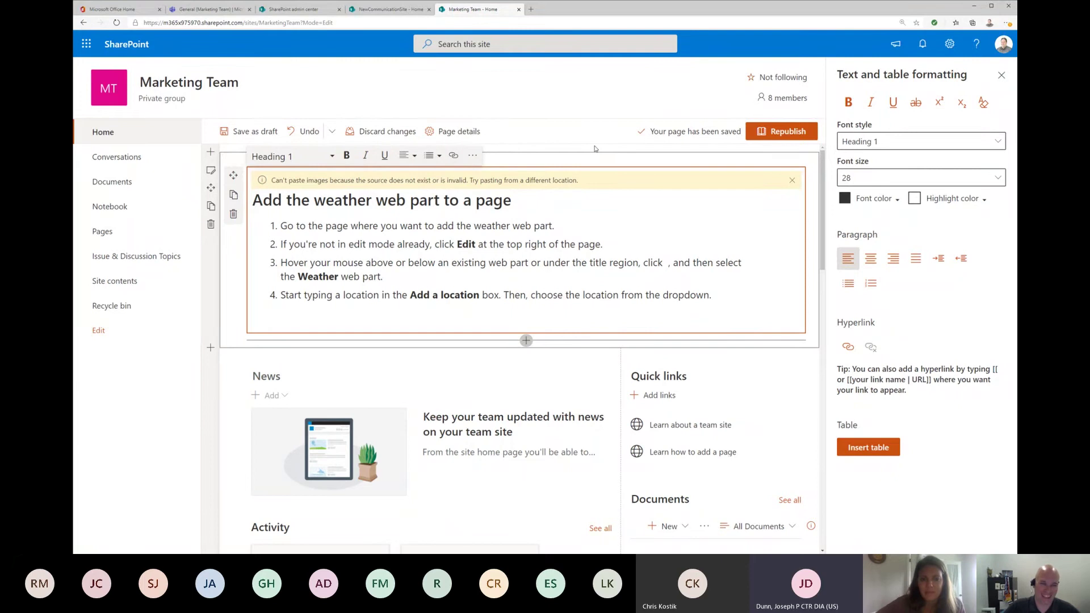
Step: Search the web part toolbox for 'mark' and add a Markdown web part to the top section
{"action": "left_click", "coordinate": [246, 248]}
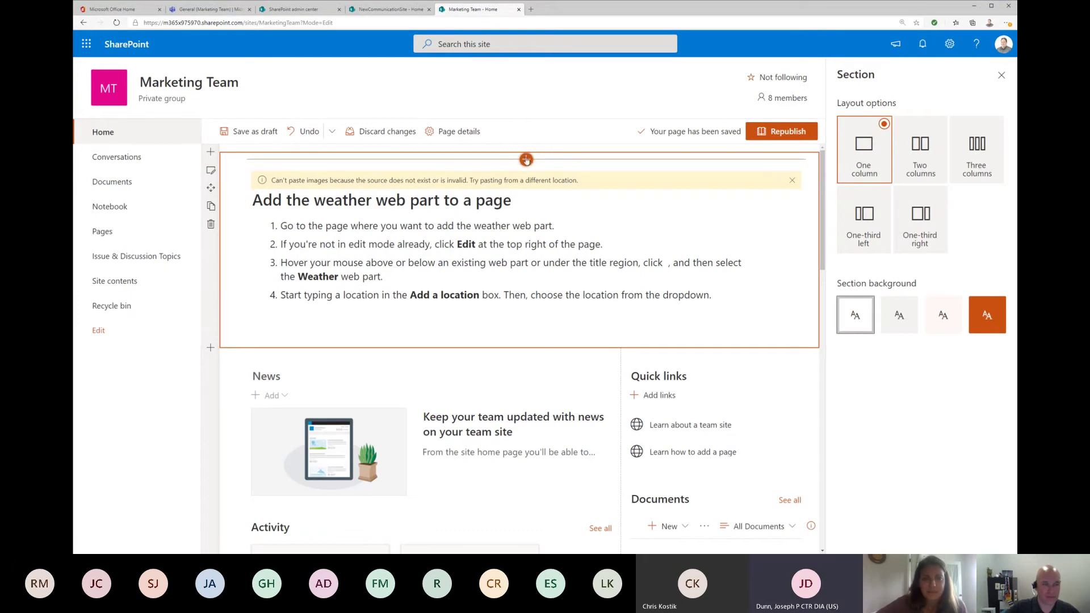
{"action": "left_click", "coordinate": [526, 159]}
{"action": "scroll", "coordinate": [580, 296], "scroll_direction": "down", "scroll_amount": 1}
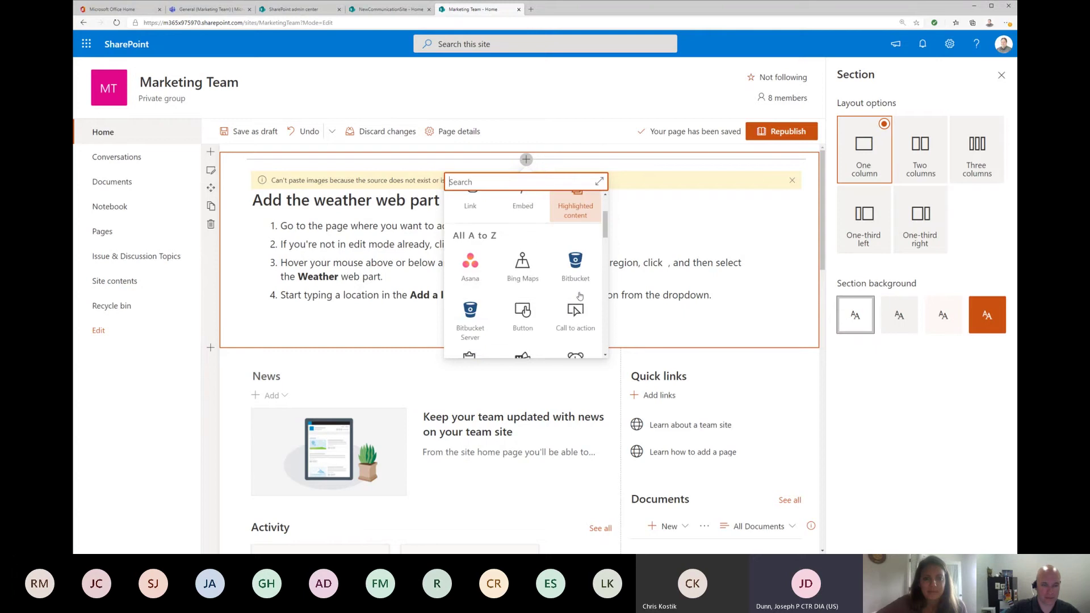
{"action": "scroll", "coordinate": [580, 296], "scroll_direction": "down", "scroll_amount": 5}
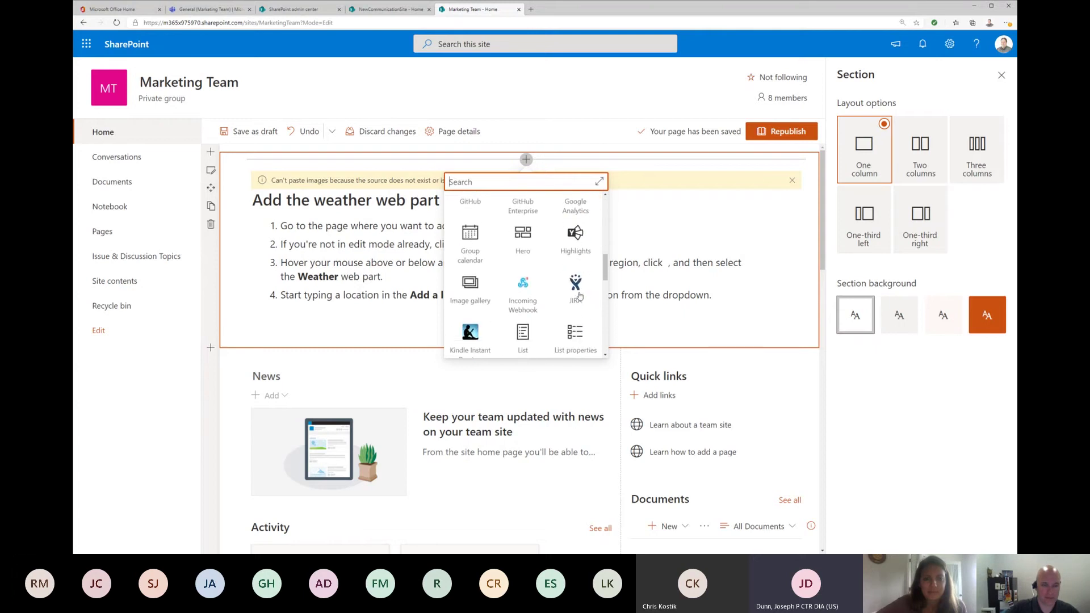
{"action": "scroll", "coordinate": [580, 296], "scroll_direction": "down", "scroll_amount": 5}
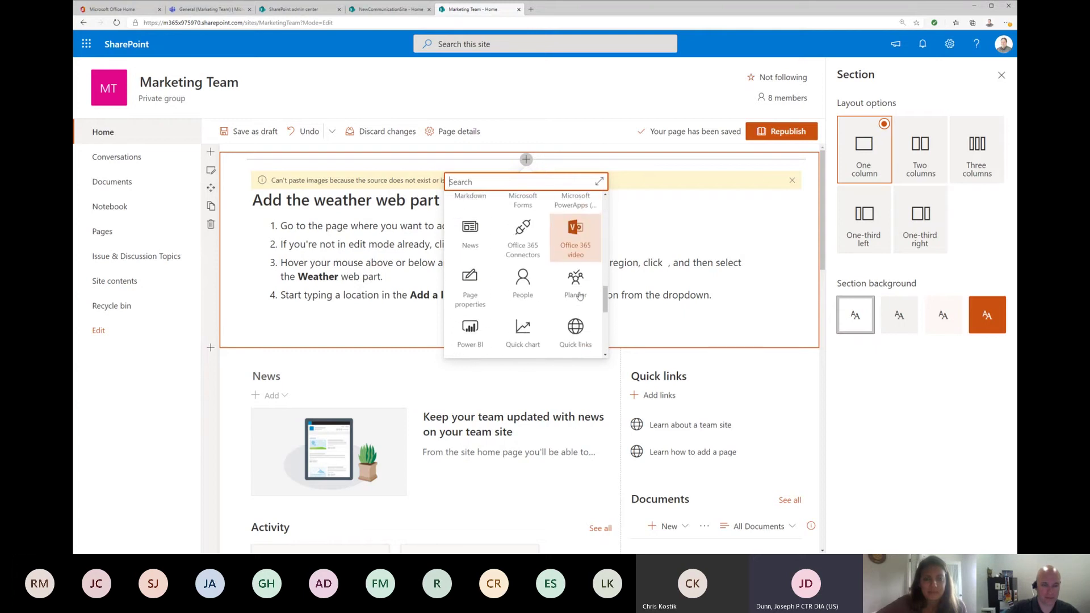
{"action": "scroll", "coordinate": [579, 296], "scroll_direction": "down", "scroll_amount": 3}
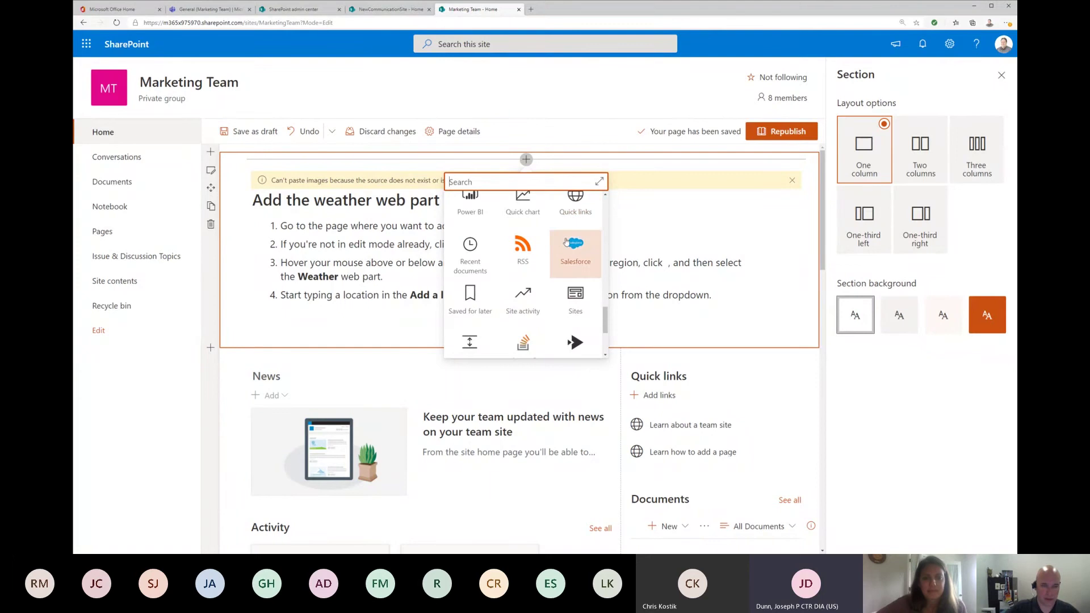
{"action": "type", "text": "mark"}
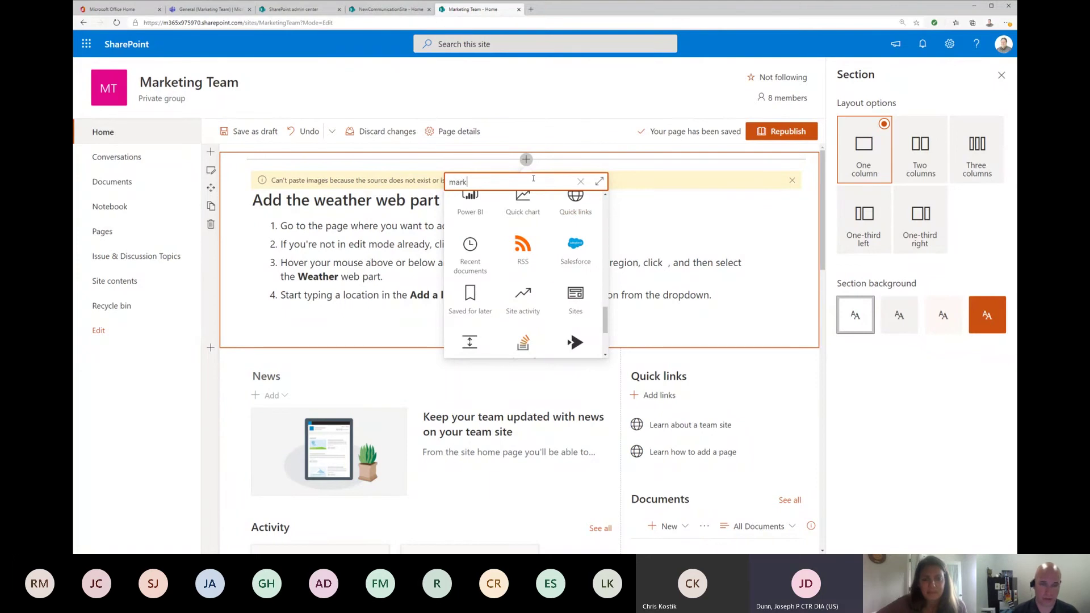
{"action": "left_click", "coordinate": [477, 241]}
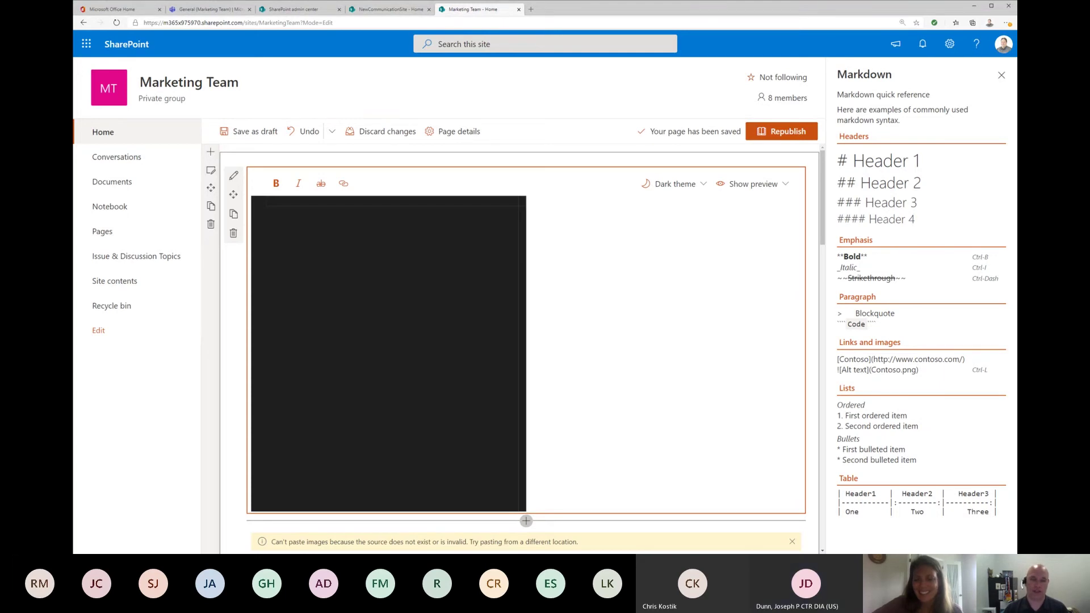
{"action": "scroll", "coordinate": [710, 454], "scroll_direction": "down", "scroll_amount": 5}
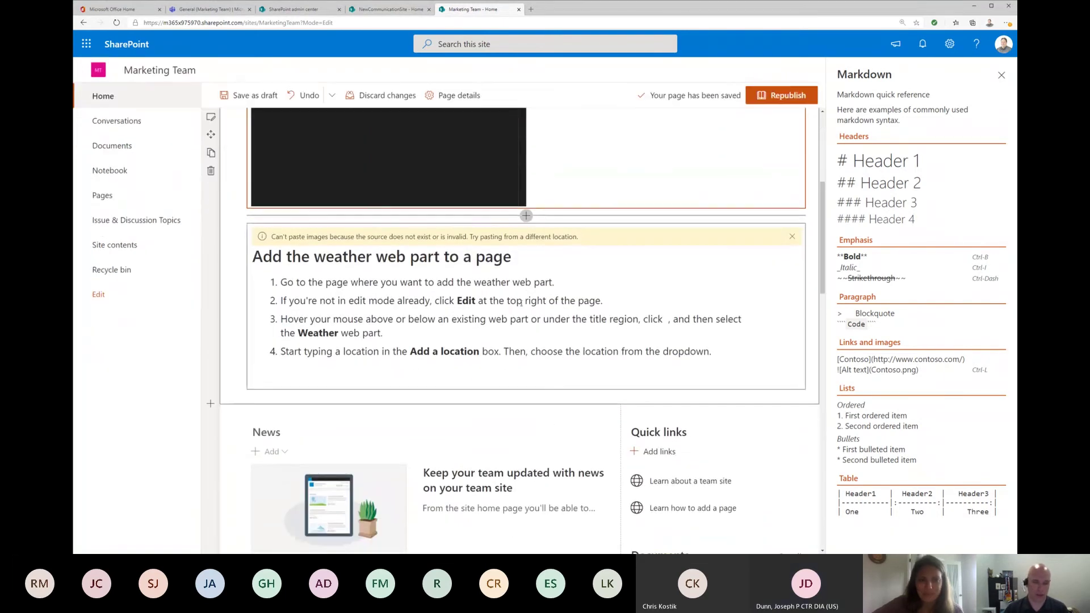
{"action": "left_click", "coordinate": [531, 319]}
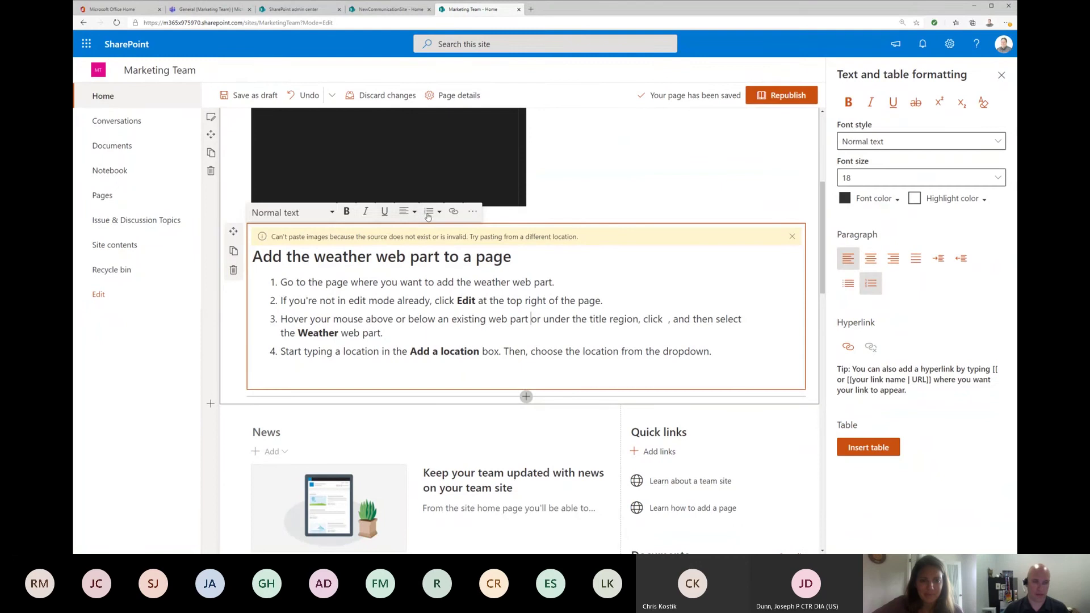
{"action": "left_click", "coordinate": [470, 214]}
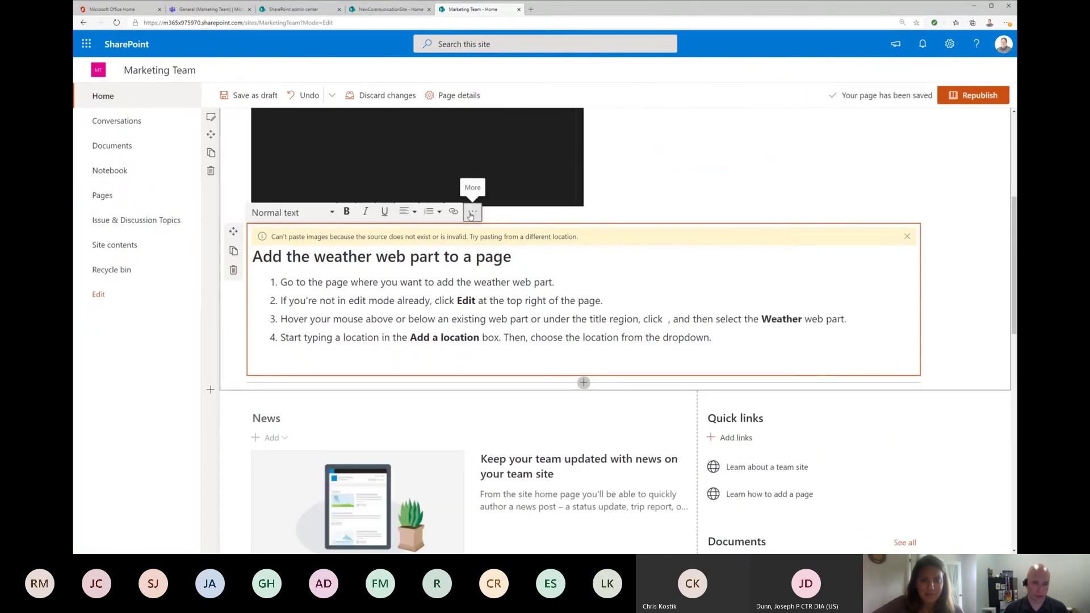
{"action": "left_click", "coordinate": [470, 214]}
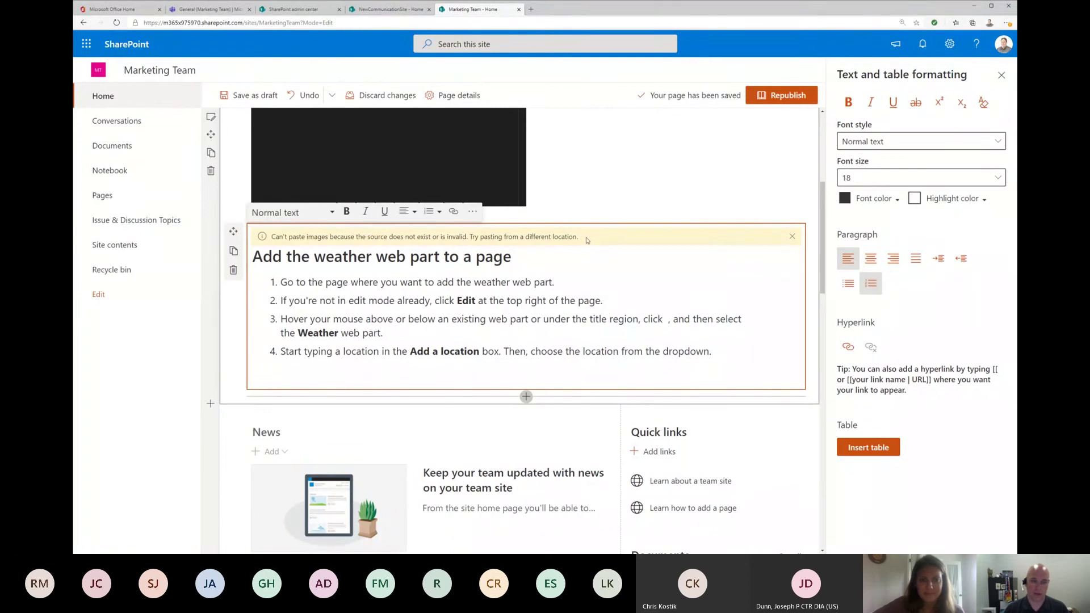
{"action": "left_click_drag", "start_coordinate": [580, 237], "coordinate": [452, 236]}
{"action": "left_click_drag", "start_coordinate": [579, 237], "coordinate": [389, 237]}
{"action": "left_click", "coordinate": [648, 282]}
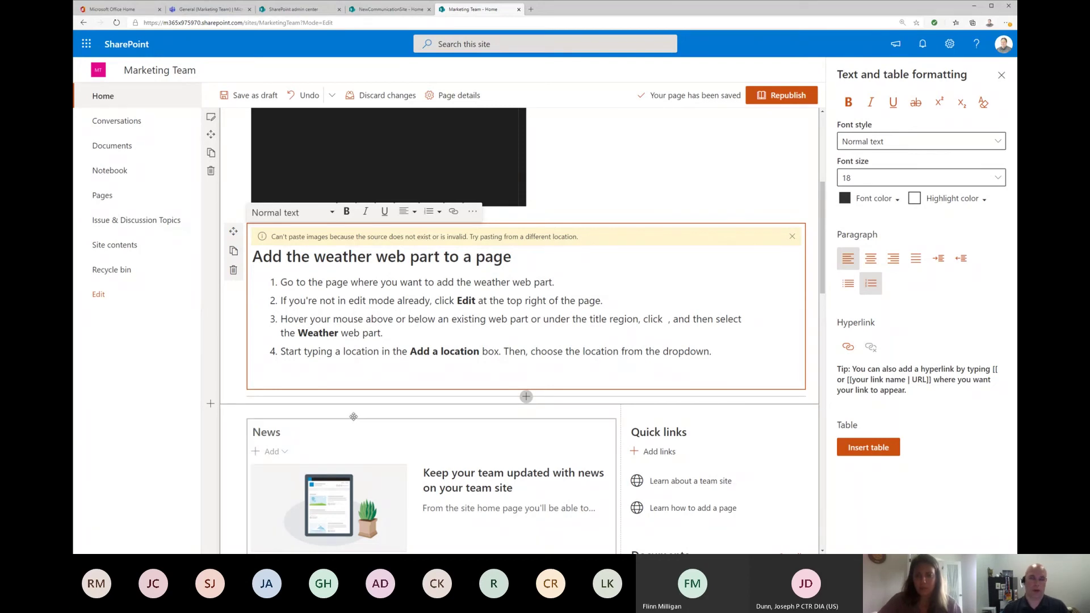
Step: Delete the weather instructions Text web part and the Markdown web part from the top section
{"action": "left_click", "coordinate": [233, 270]}
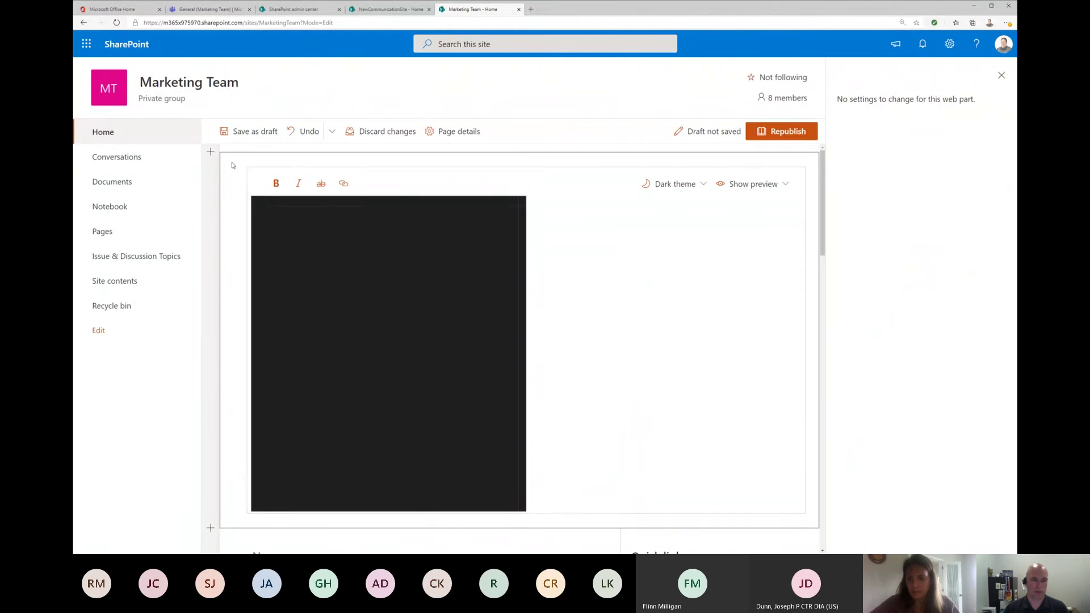
{"action": "left_click", "coordinate": [227, 168]}
{"action": "left_click", "coordinate": [277, 187]}
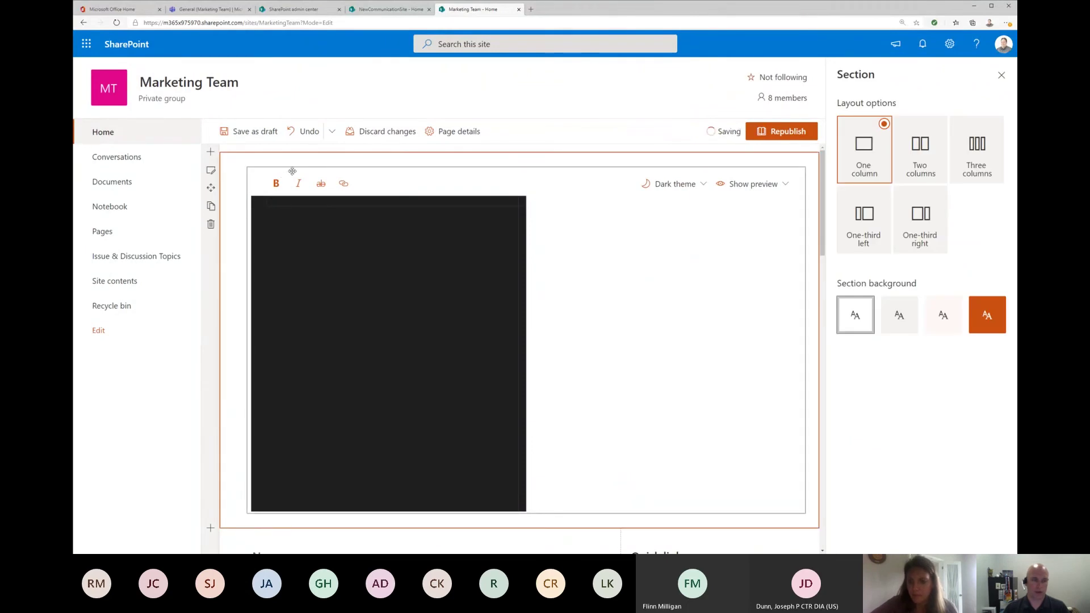
{"action": "left_click", "coordinate": [233, 233]}
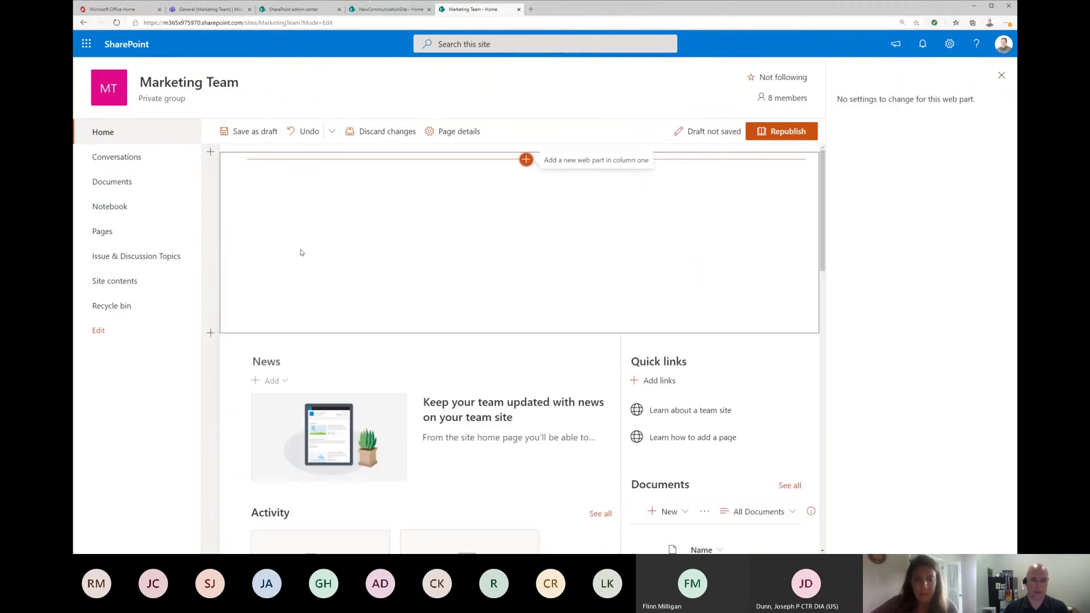
Step: Browse the web part categories, add a Link web part, then delete it again
{"action": "left_click", "coordinate": [527, 161]}
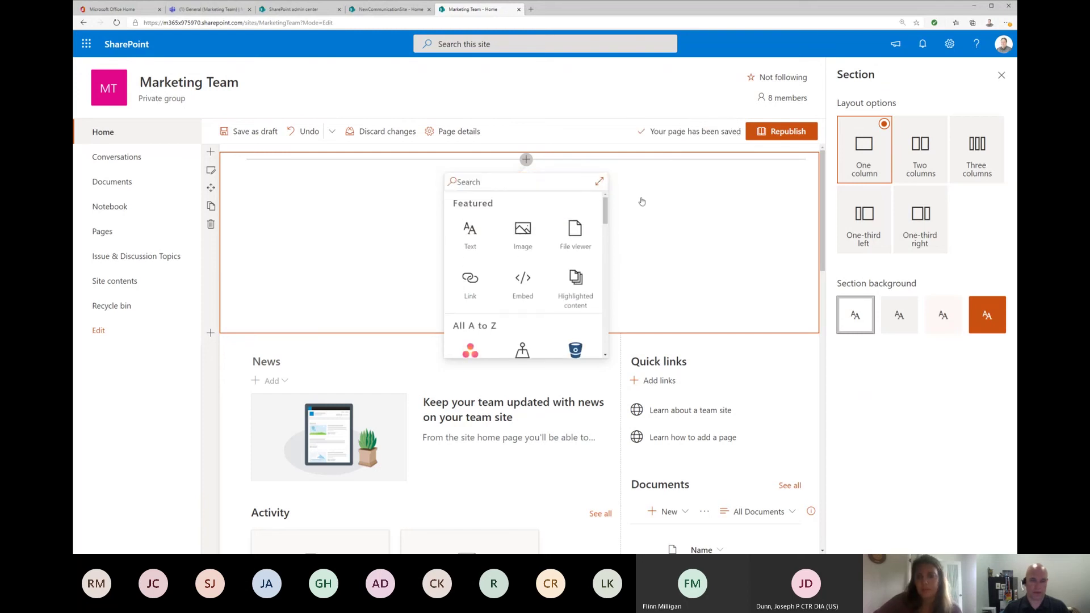
{"action": "left_click", "coordinate": [599, 182]}
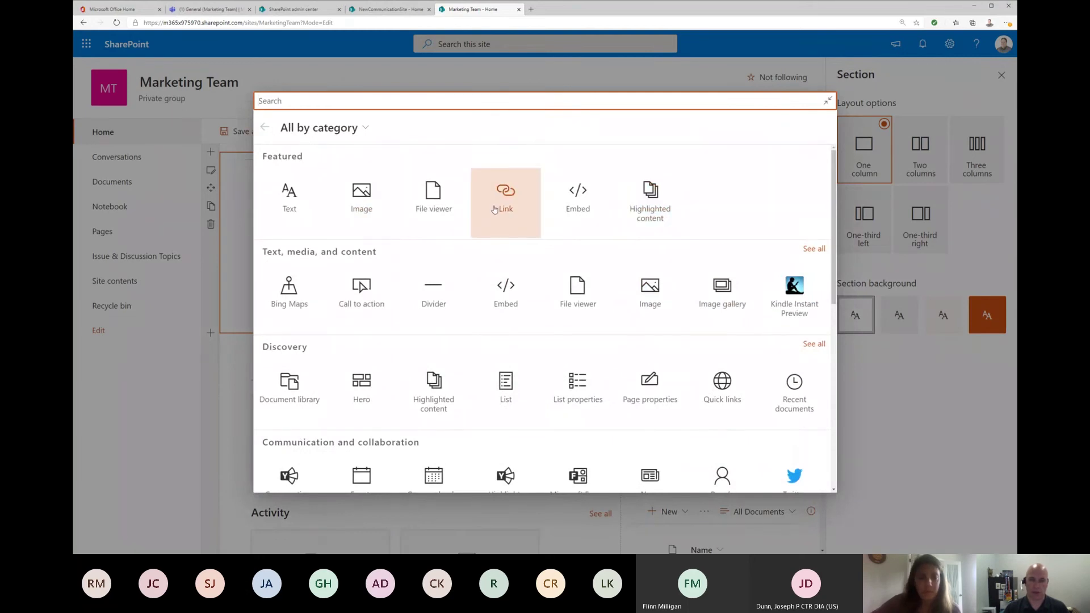
{"action": "scroll", "coordinate": [662, 292], "scroll_direction": "down", "scroll_amount": 1}
{"action": "scroll", "coordinate": [665, 292], "scroll_direction": "up", "scroll_amount": 1}
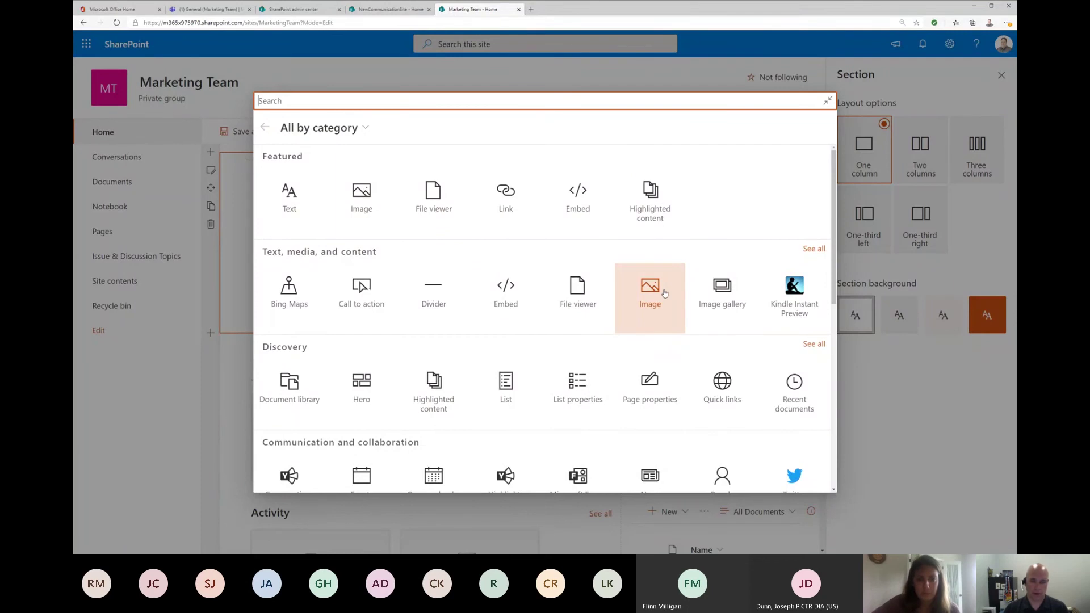
{"action": "scroll", "coordinate": [663, 293], "scroll_direction": "down", "scroll_amount": 1}
{"action": "scroll", "coordinate": [663, 293], "scroll_direction": "up", "scroll_amount": 1}
{"action": "scroll", "coordinate": [542, 313], "scroll_direction": "down", "scroll_amount": 1}
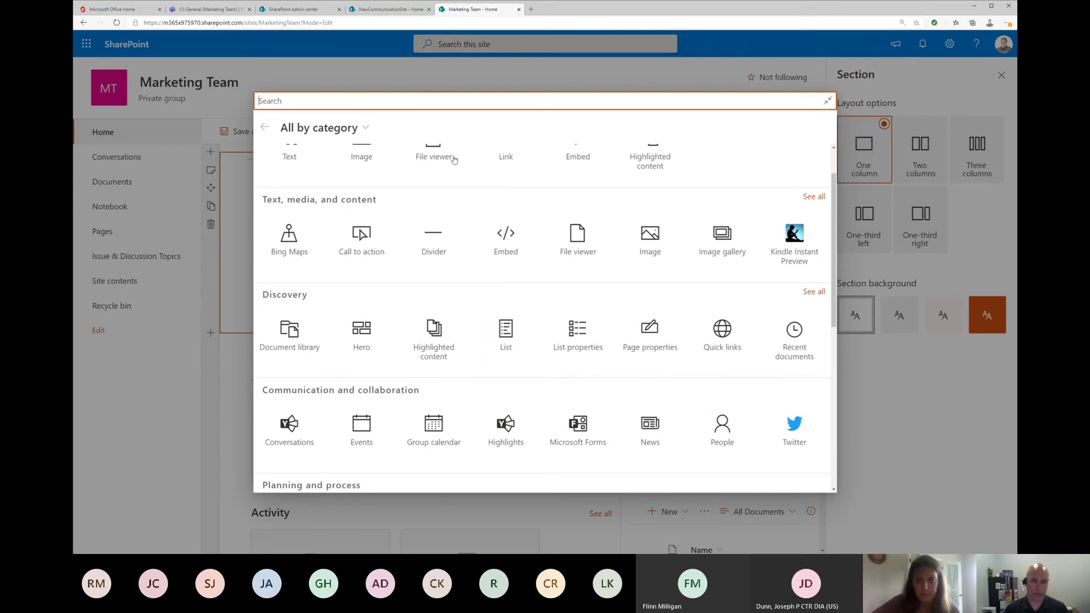
{"action": "scroll", "coordinate": [481, 177], "scroll_direction": "up", "scroll_amount": 1}
{"action": "left_click", "coordinate": [508, 198]}
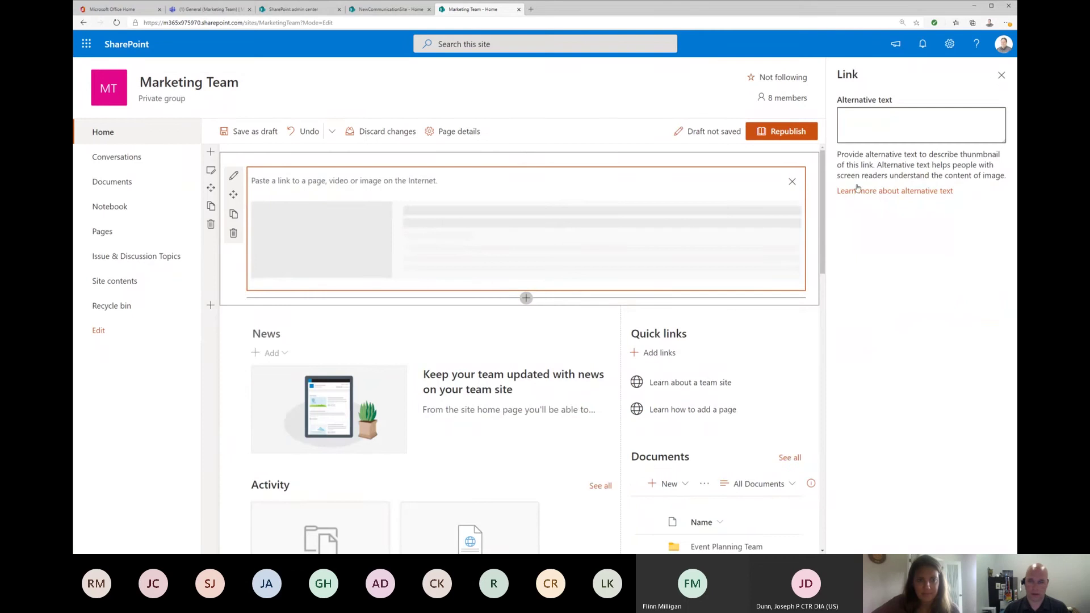
{"action": "left_click", "coordinate": [233, 233]}
Step: Insert a Quick links web part found by searching 'quick' and give it the Tiles layout
{"action": "left_click", "coordinate": [526, 160]}
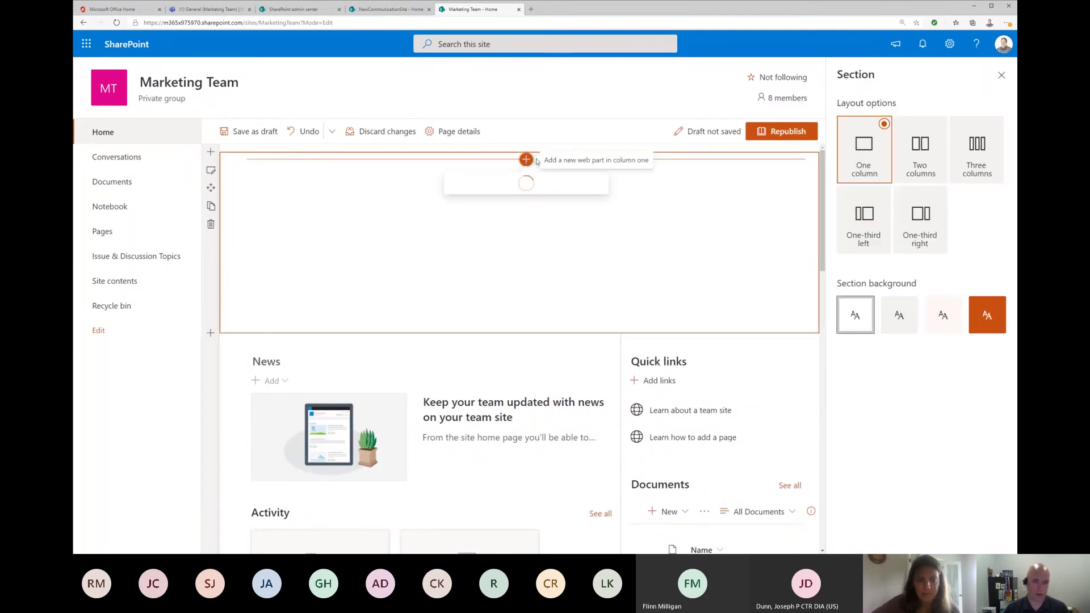
{"action": "type", "text": "quick"}
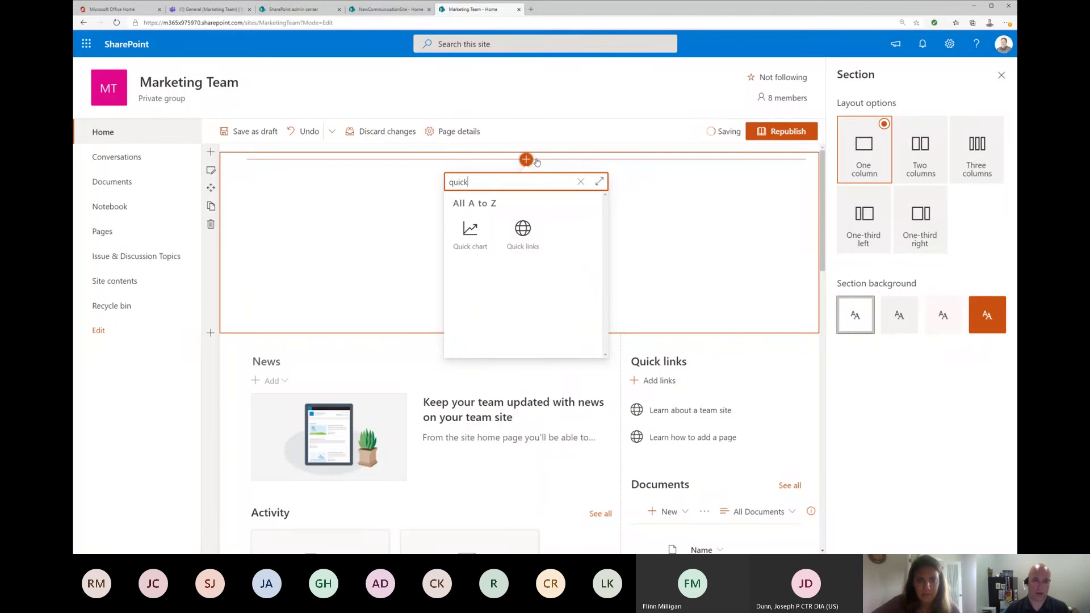
{"action": "left_click", "coordinate": [513, 223]}
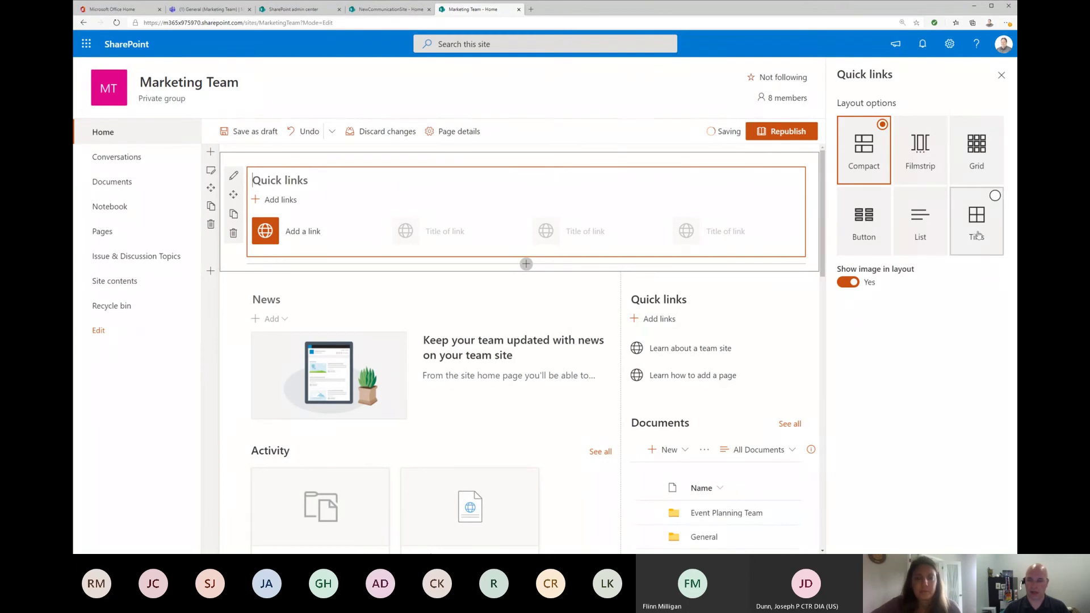
{"action": "left_click", "coordinate": [978, 153]}
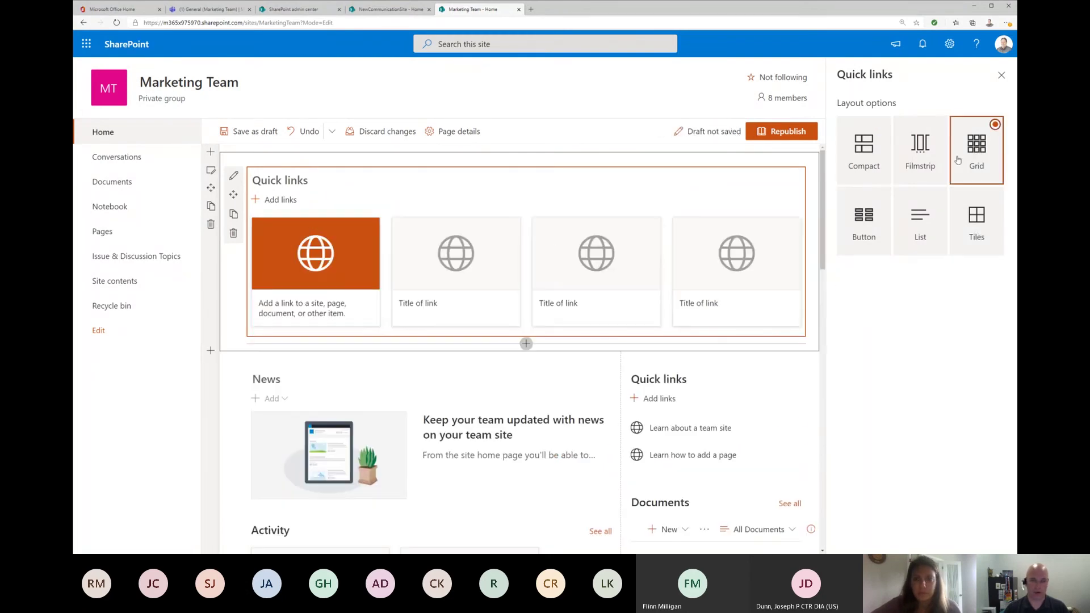
{"action": "left_click", "coordinate": [977, 225]}
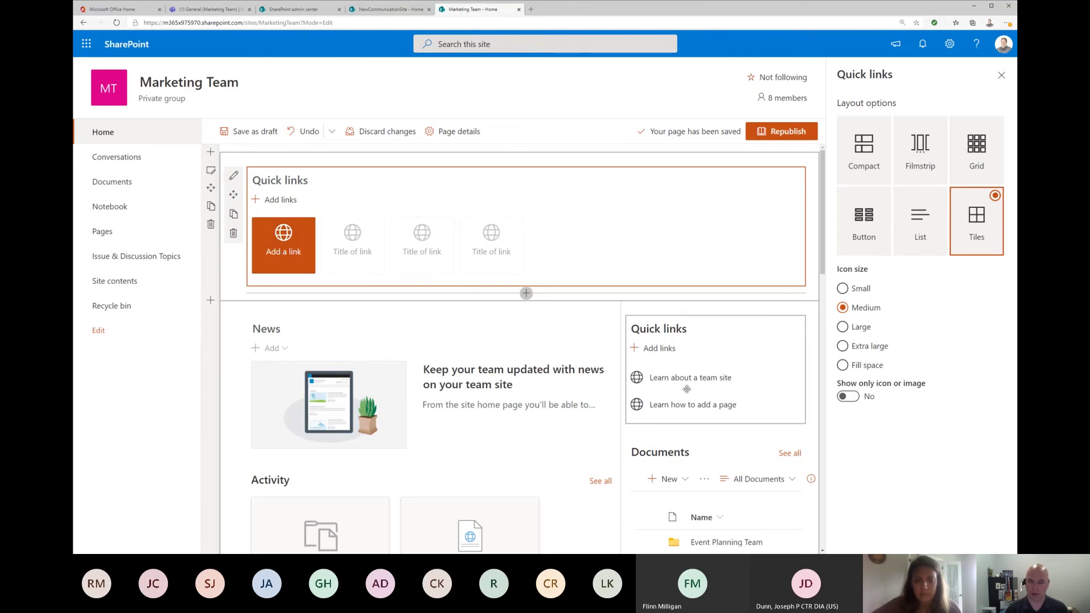
Step: Select the original Quick links web part beside News to show its List-layout settings
{"action": "left_click", "coordinate": [703, 326]}
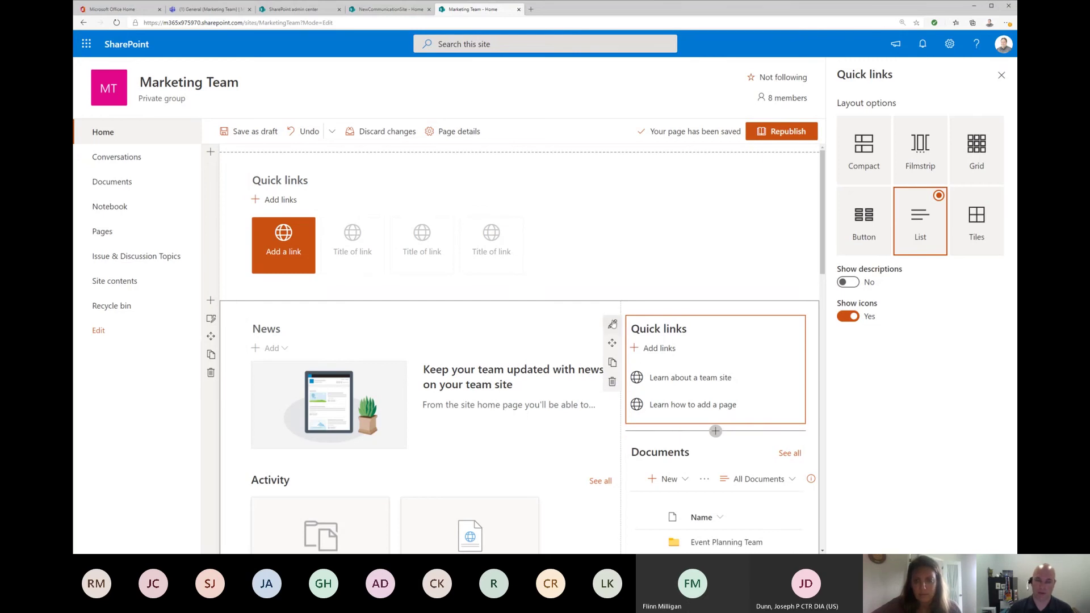
Step: Switch the side Quick links to Tiles with Small icons and open the 'Learn how to add a page' link
{"action": "left_click", "coordinate": [613, 324]}
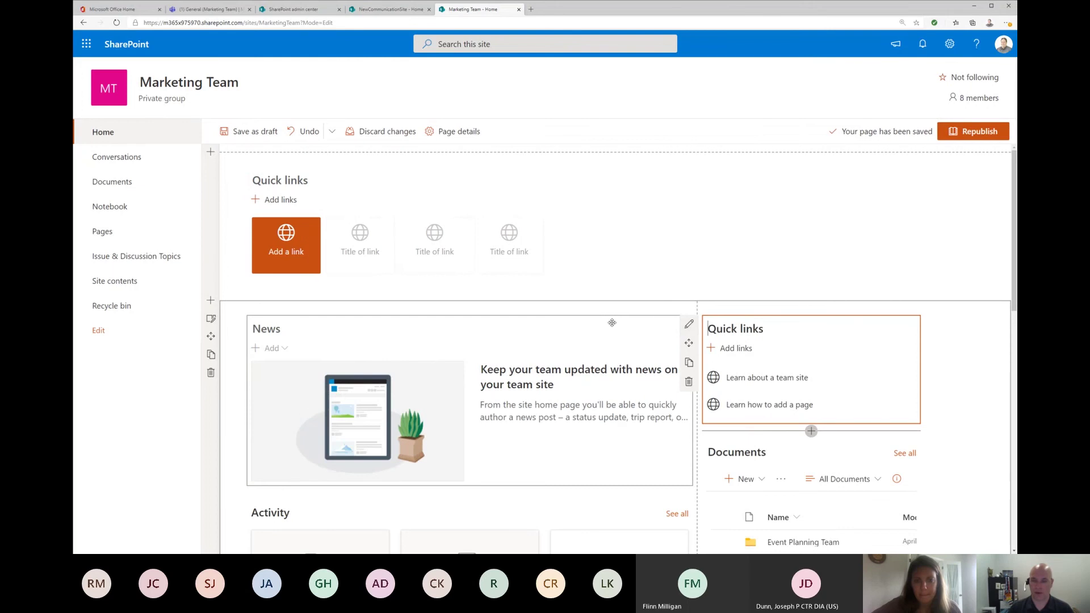
{"action": "left_click", "coordinate": [689, 324]}
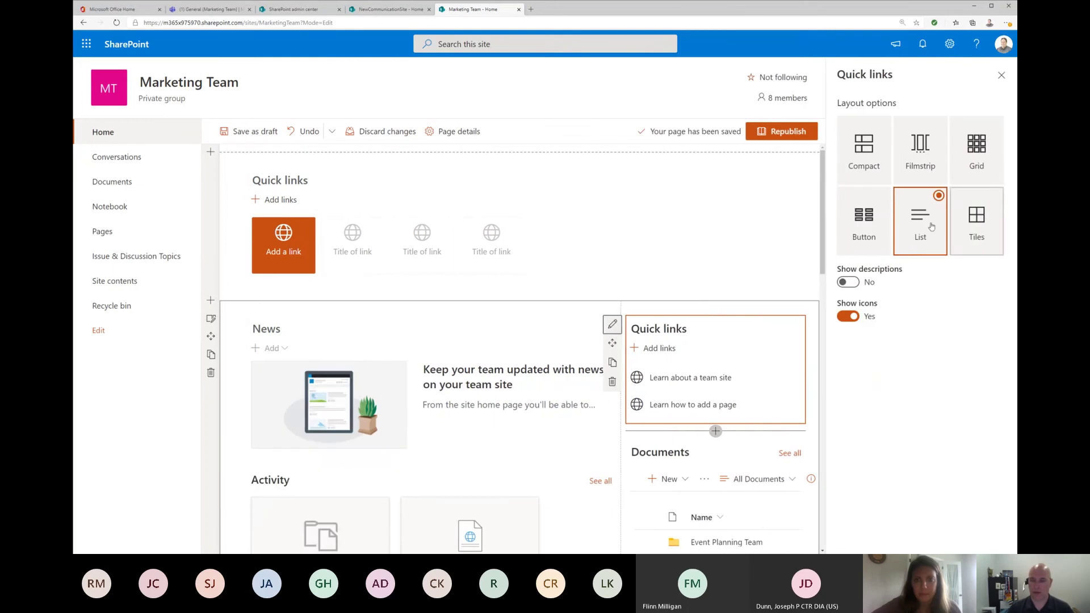
{"action": "left_click", "coordinate": [988, 212]}
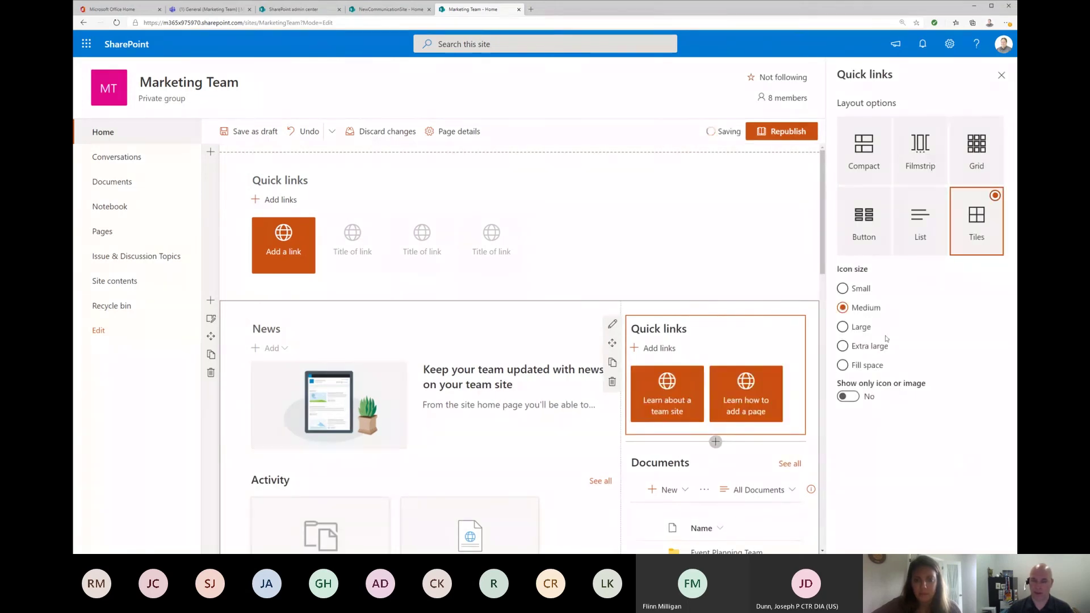
{"action": "left_click", "coordinate": [859, 289]}
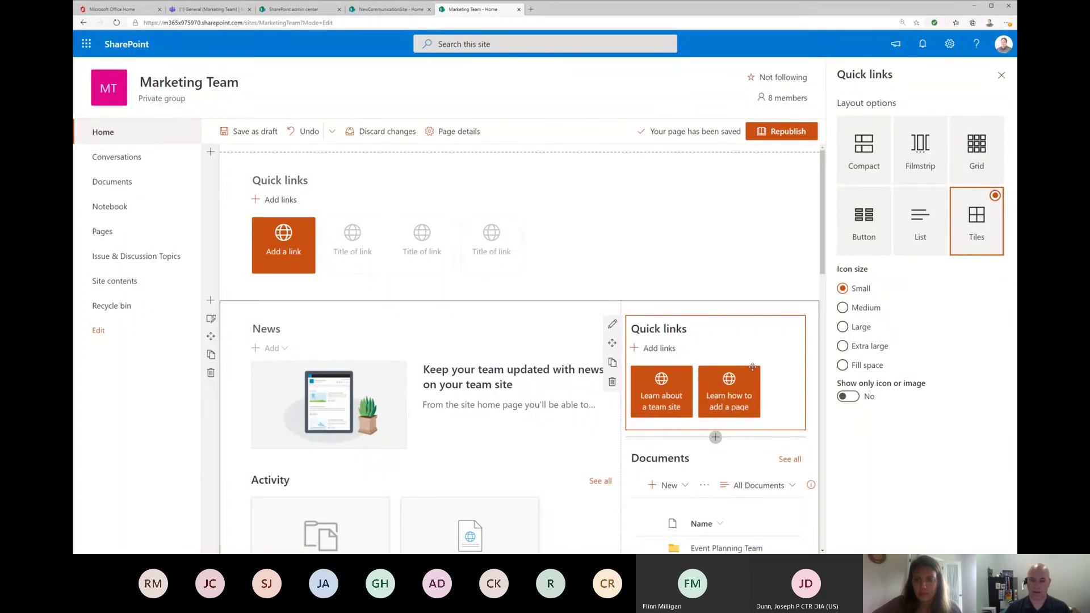
{"action": "left_click", "coordinate": [707, 407]}
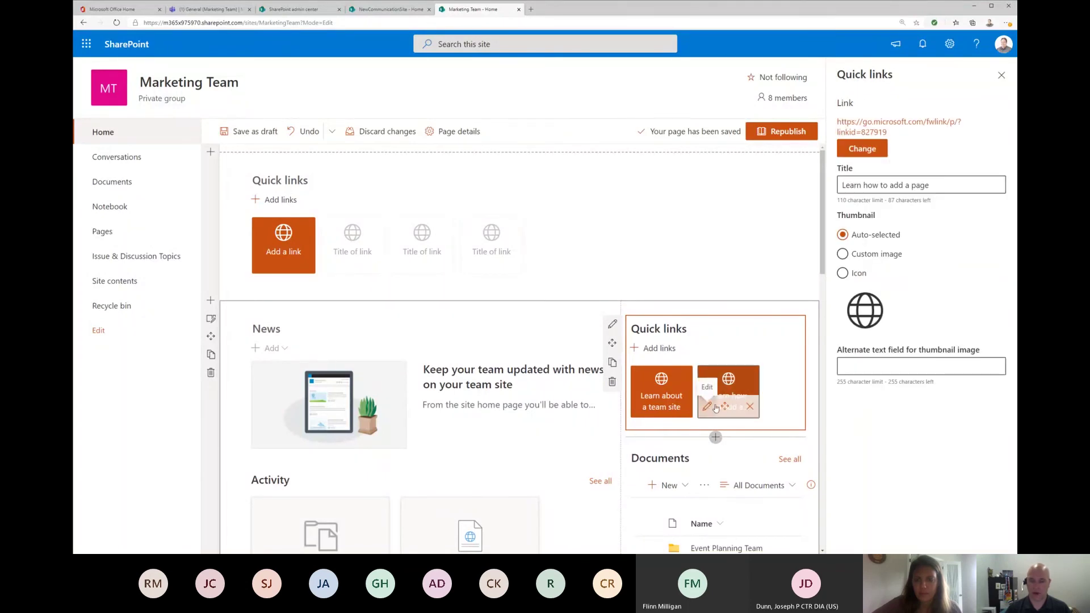
Step: Set the 'Learn how to add a page' link's thumbnail to the heartfill icon and close its details
{"action": "left_click", "coordinate": [843, 273]}
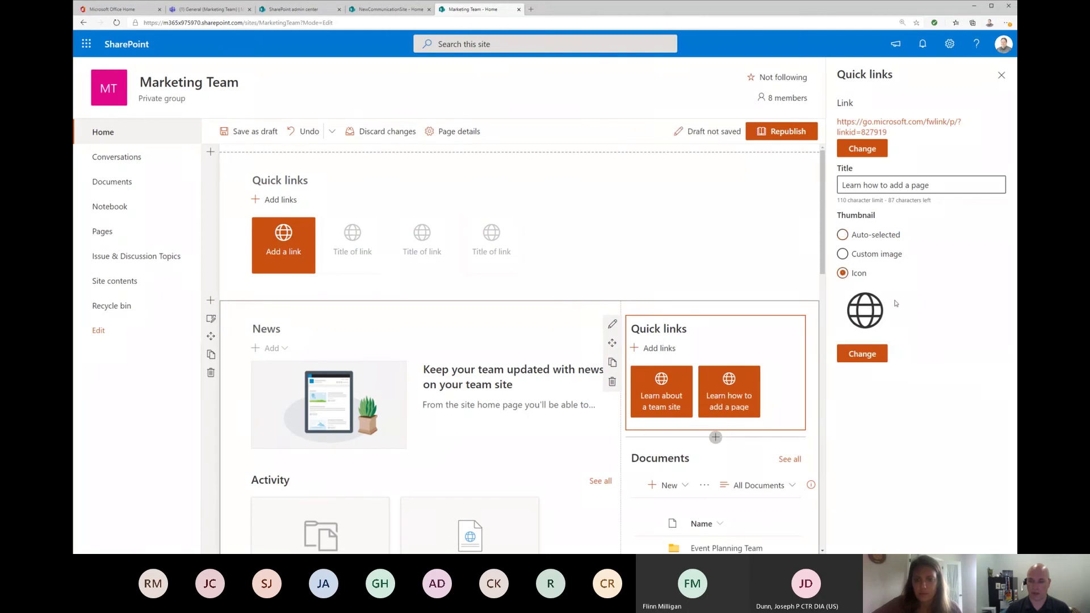
{"action": "left_click", "coordinate": [859, 355]}
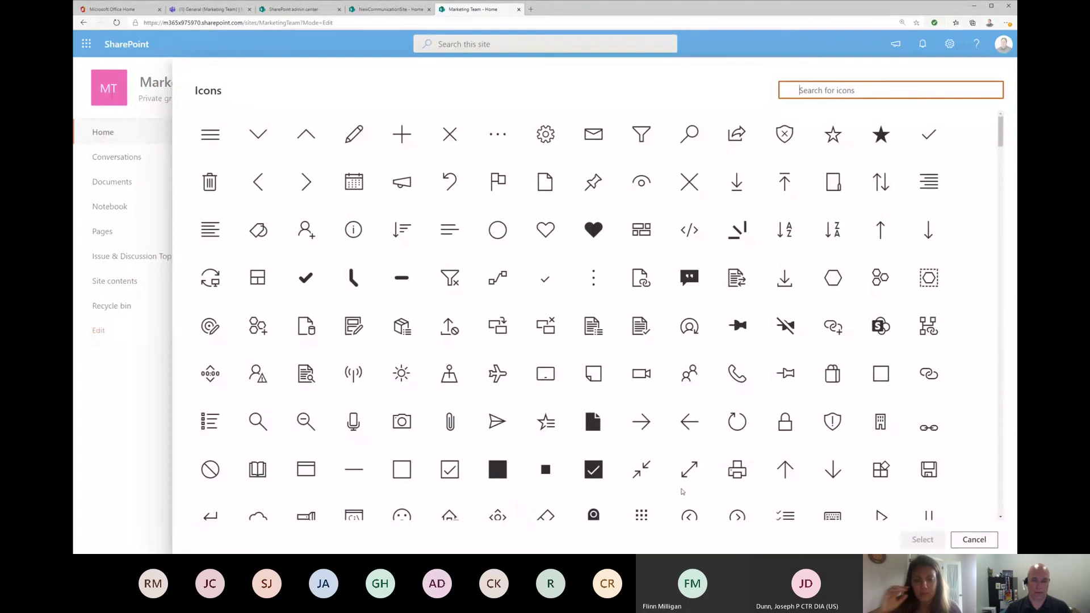
{"action": "left_click", "coordinate": [593, 230]}
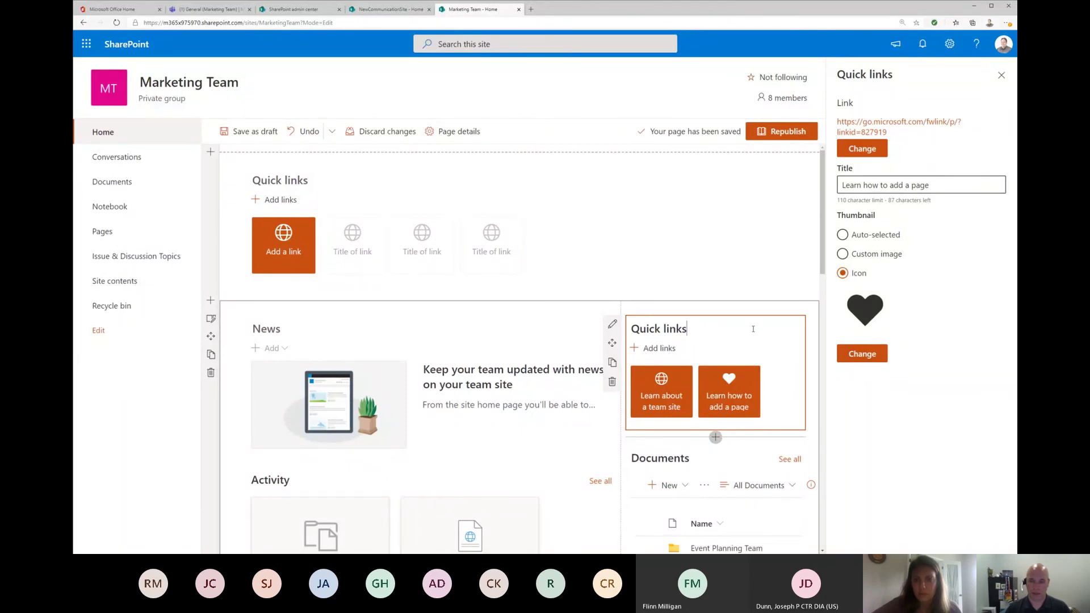
{"action": "left_click", "coordinate": [1002, 75]}
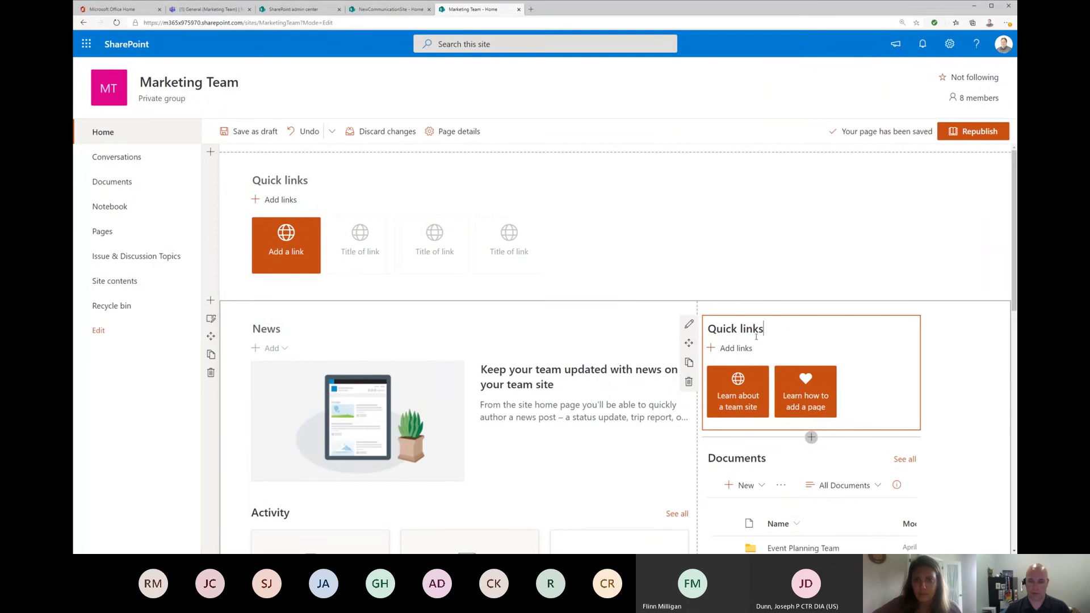
Step: Turn on Show only icon or image for the side tiles, then select the top Quick links part
{"action": "left_click", "coordinate": [689, 324]}
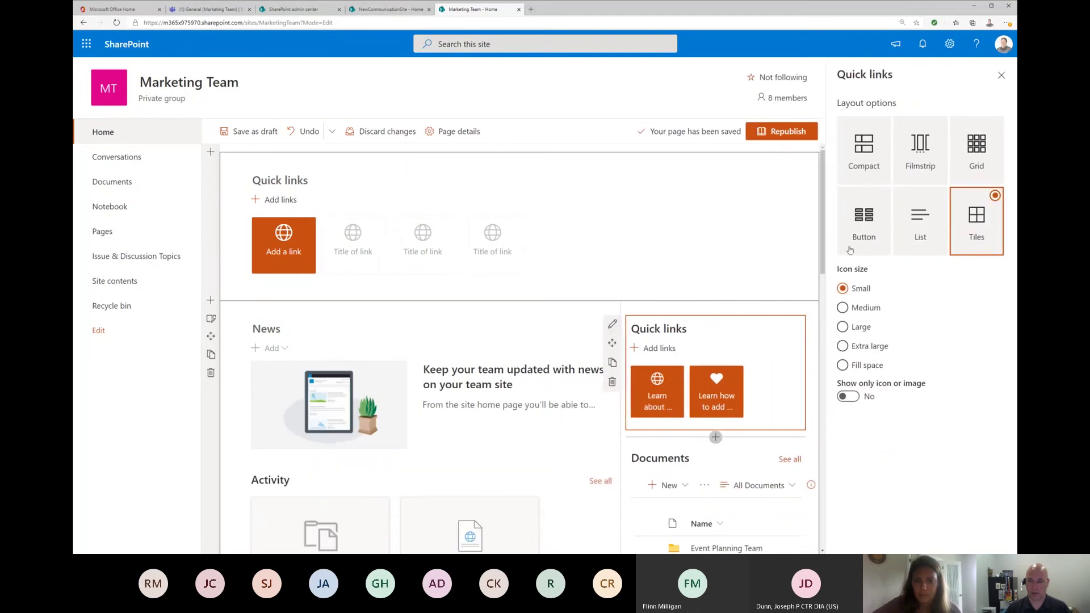
{"action": "left_click", "coordinate": [855, 399]}
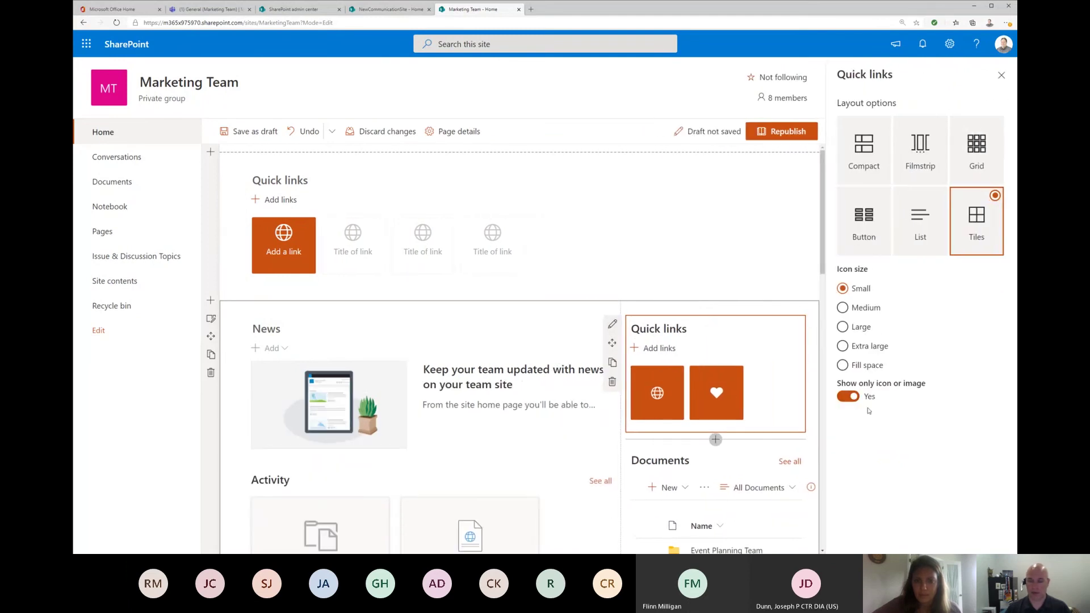
{"action": "mouse_move", "coordinate": [718, 386]}
{"action": "left_click", "coordinate": [354, 209]}
Step: Replace the top Quick links with a Quick chart column chart and try site list data
{"action": "left_click", "coordinate": [233, 234]}
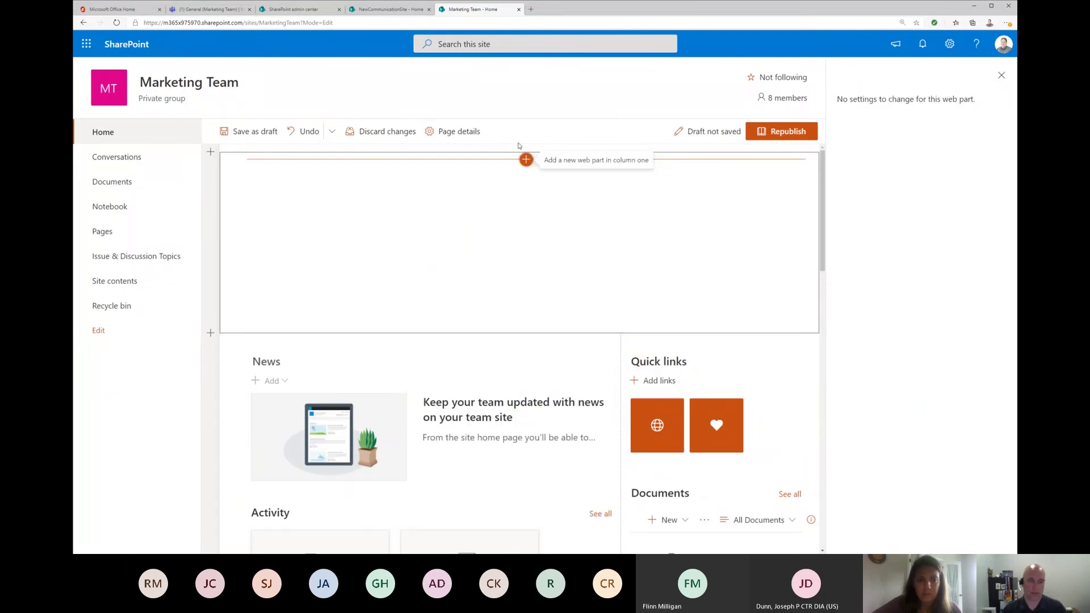
{"action": "left_click", "coordinate": [527, 159]}
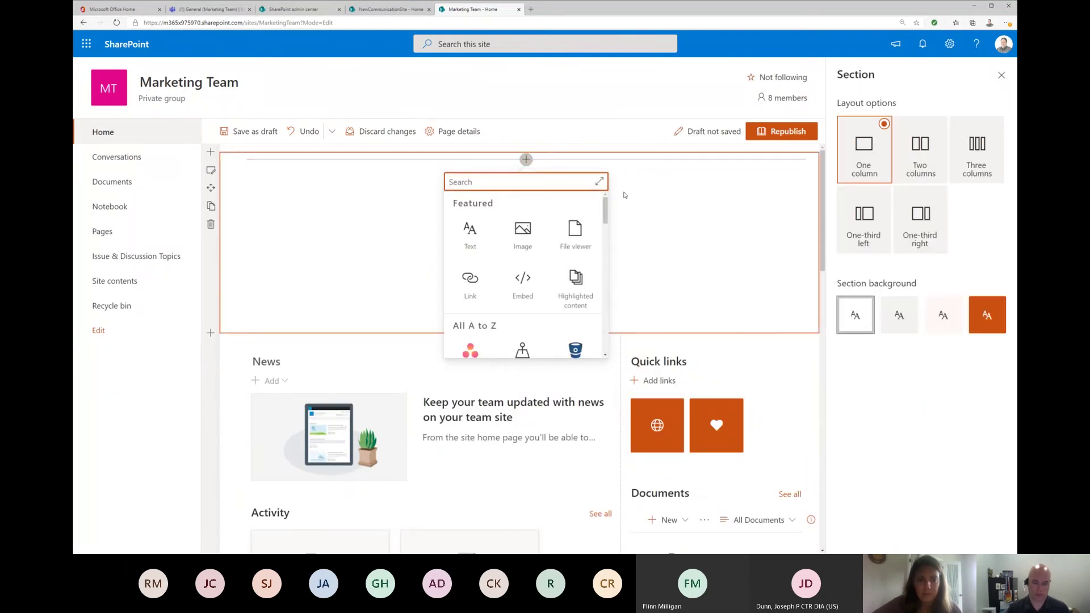
{"action": "type", "text": "quick"}
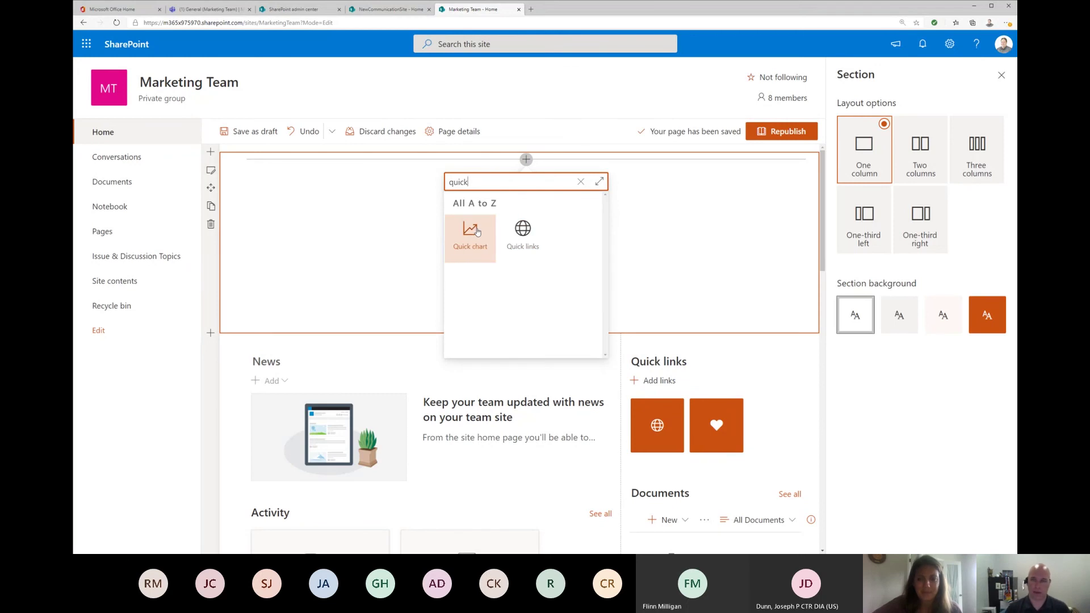
{"action": "left_click", "coordinate": [477, 232]}
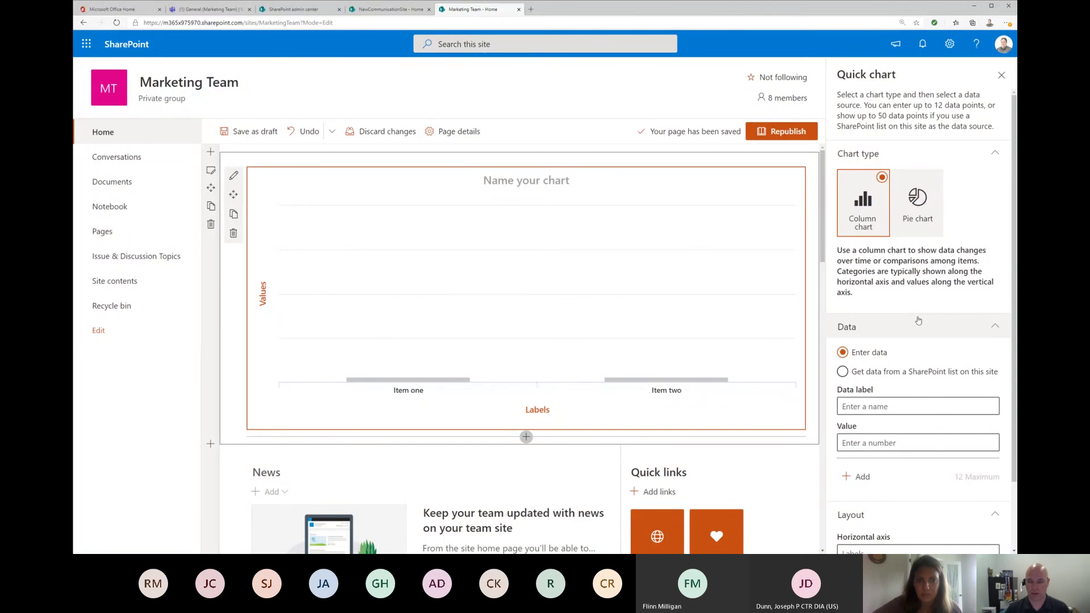
{"action": "scroll", "coordinate": [918, 320], "scroll_direction": "down", "scroll_amount": 2}
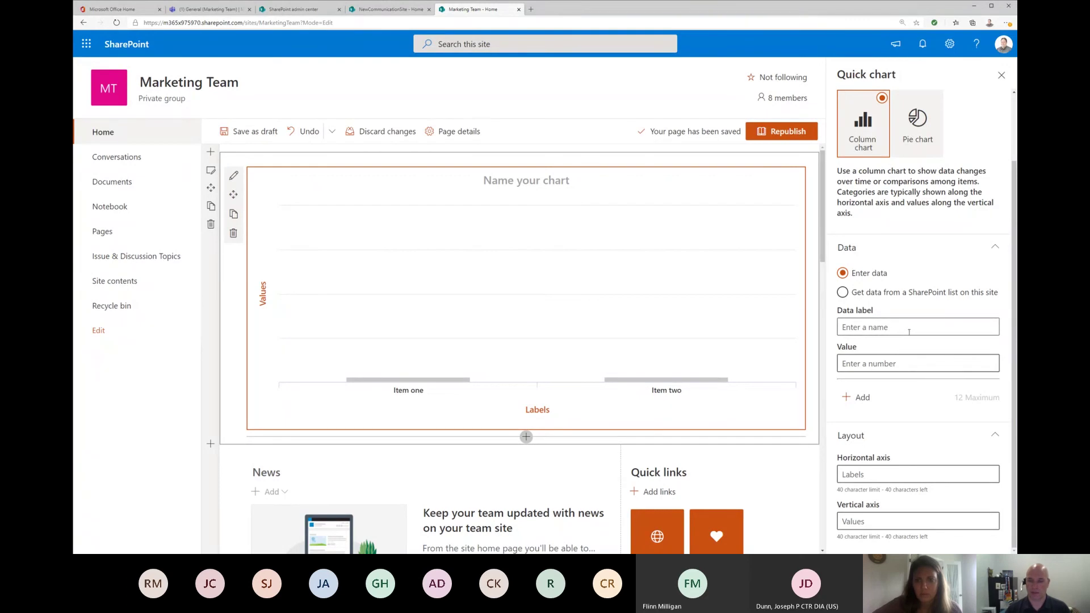
{"action": "left_click", "coordinate": [850, 293]}
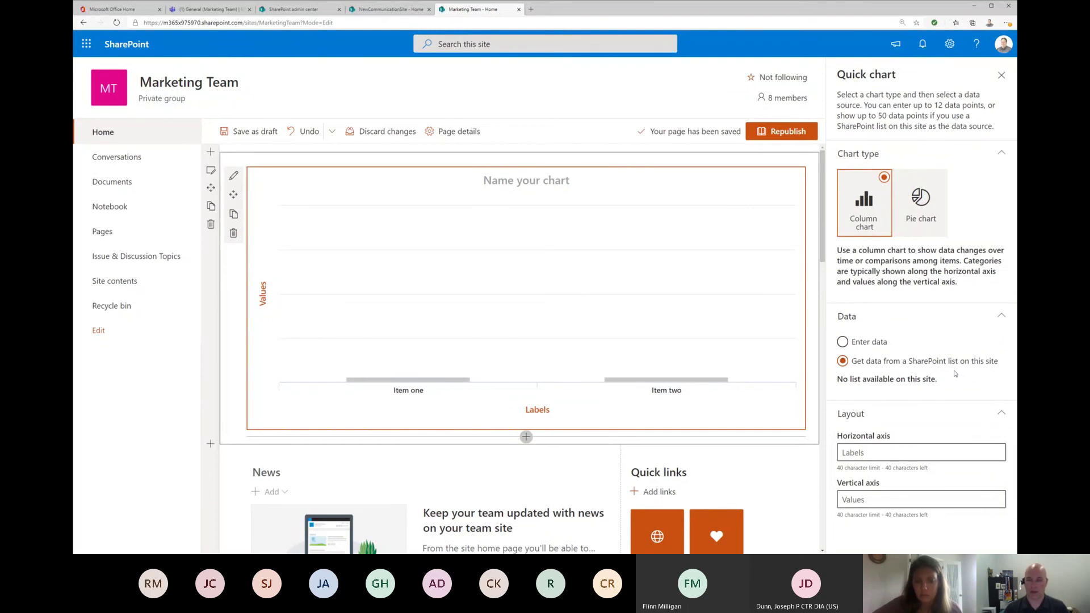
Step: Switch the Quick chart to entered data and add a Goal column valued 100
{"action": "left_click", "coordinate": [843, 342]}
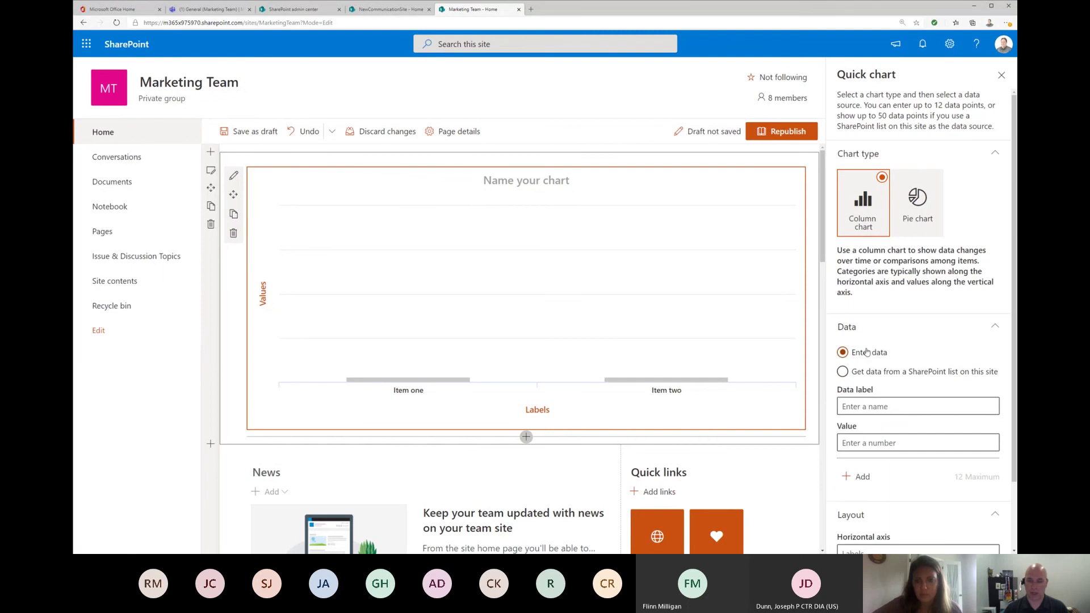
{"action": "left_click", "coordinate": [895, 406]}
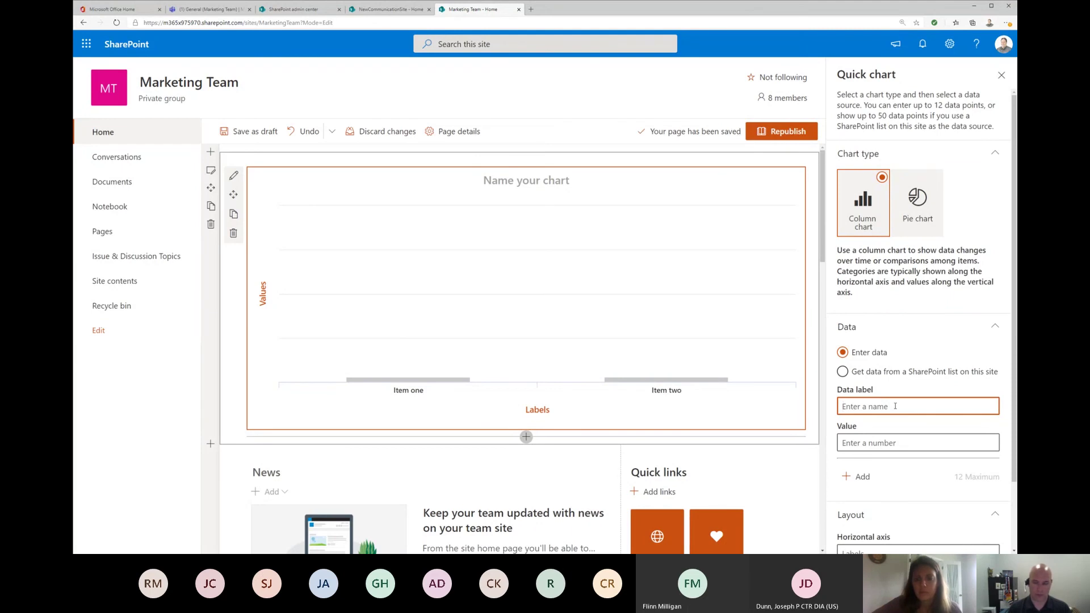
{"action": "type", "text": "Goal"}
{"action": "left_click", "coordinate": [861, 436]}
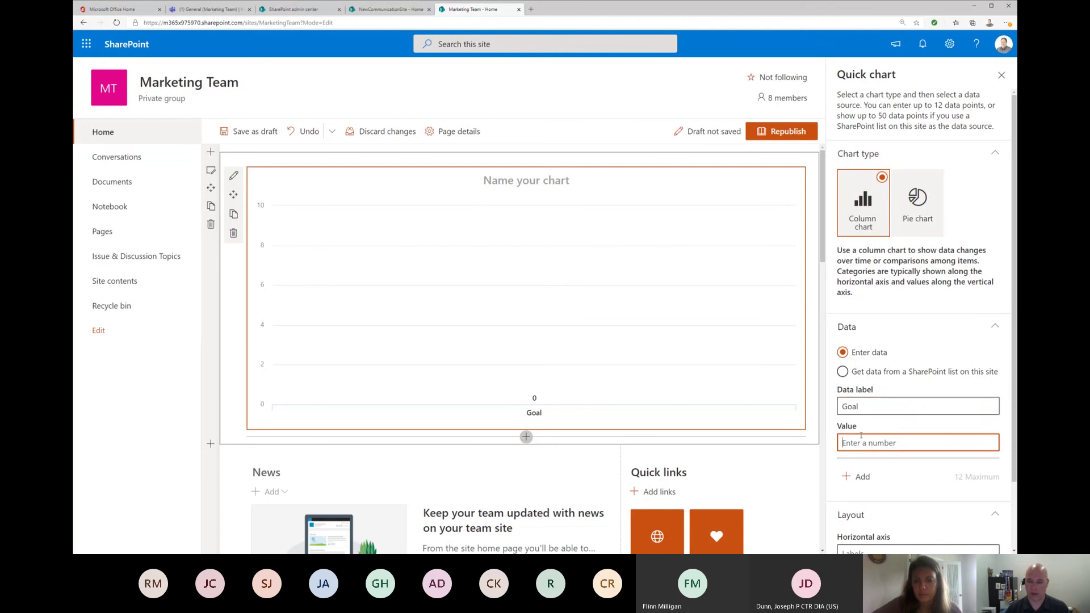
{"action": "type", "text": "100"}
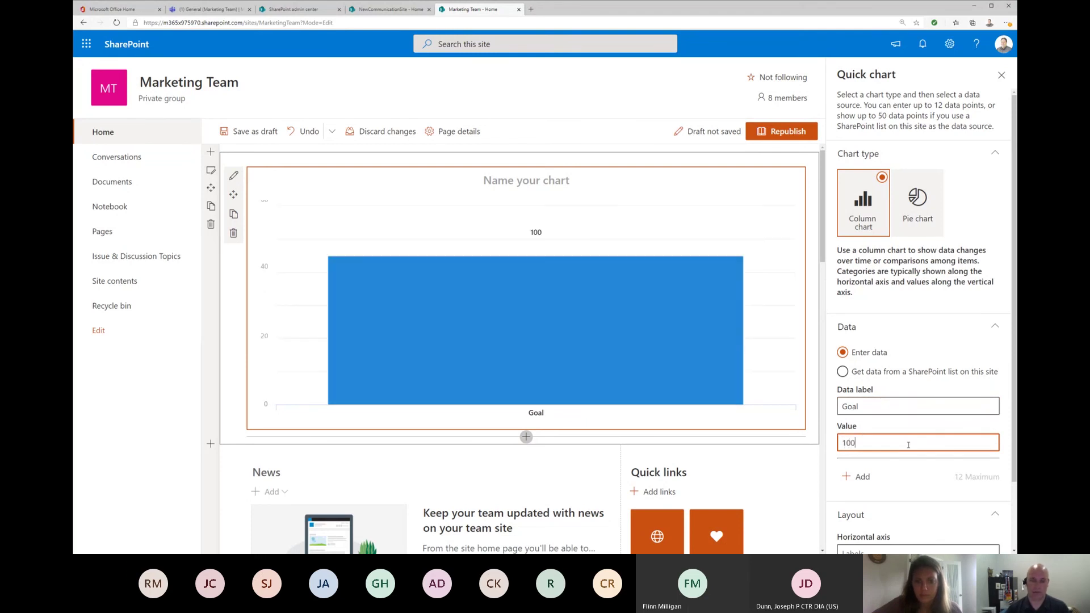
Step: Add a second data point labelled 'where we are' with a value of 50
{"action": "left_click", "coordinate": [859, 479]}
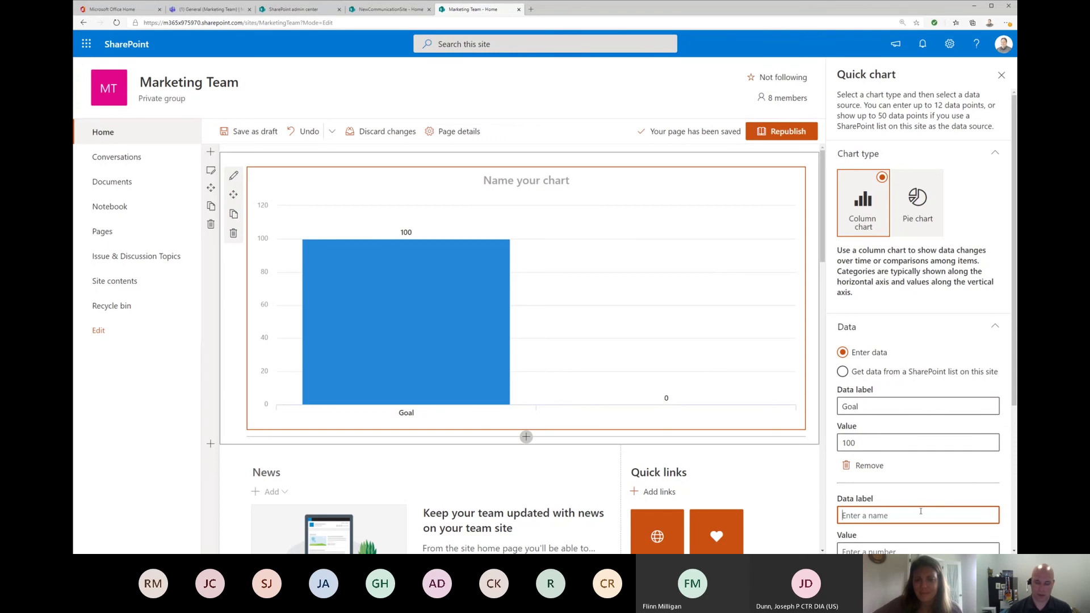
{"action": "type", "text": "where we are"}
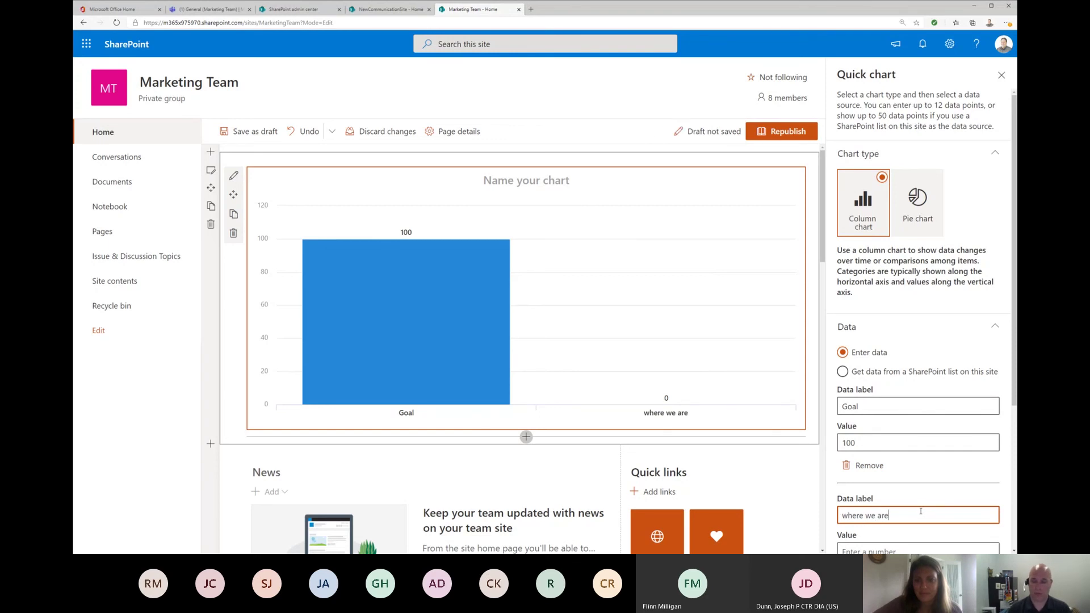
{"action": "key", "text": "Tab"}
{"action": "type", "text": "50"}
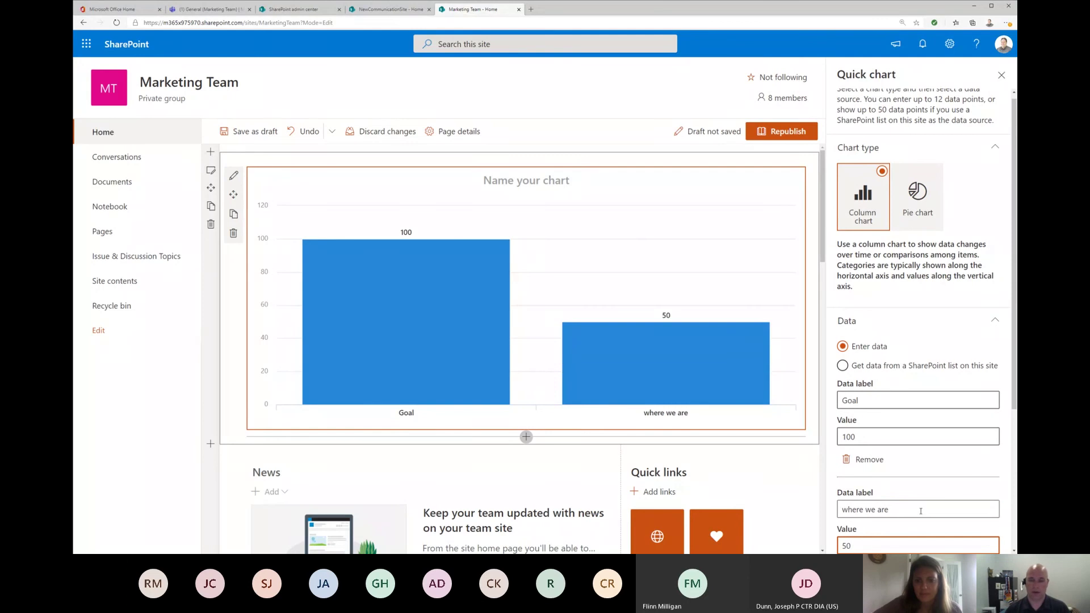
{"action": "mouse_move", "coordinate": [584, 360]}
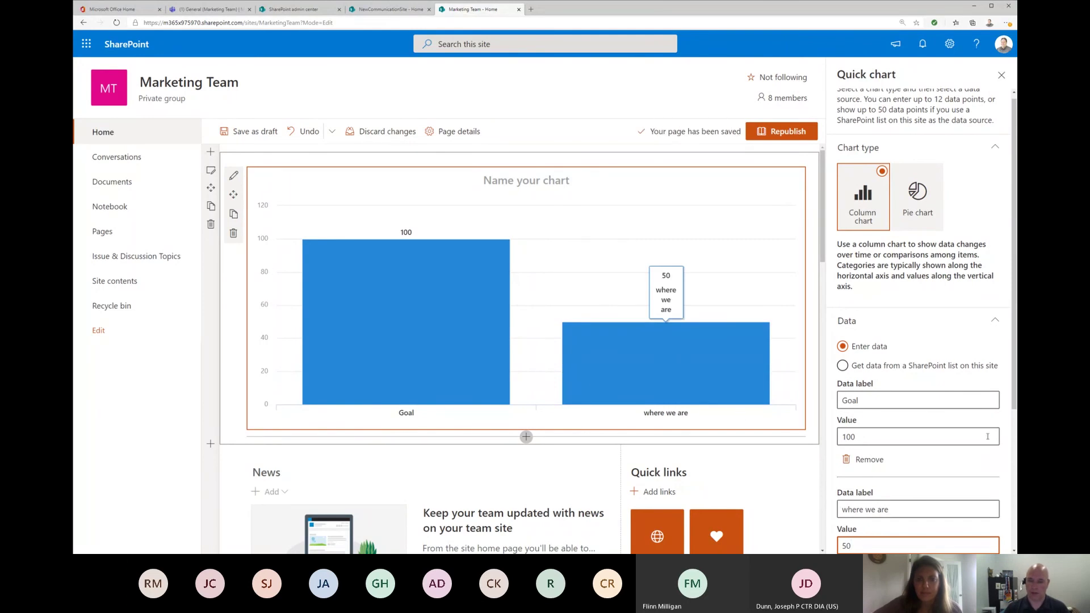
{"action": "scroll", "coordinate": [996, 446], "scroll_direction": "down", "scroll_amount": 4}
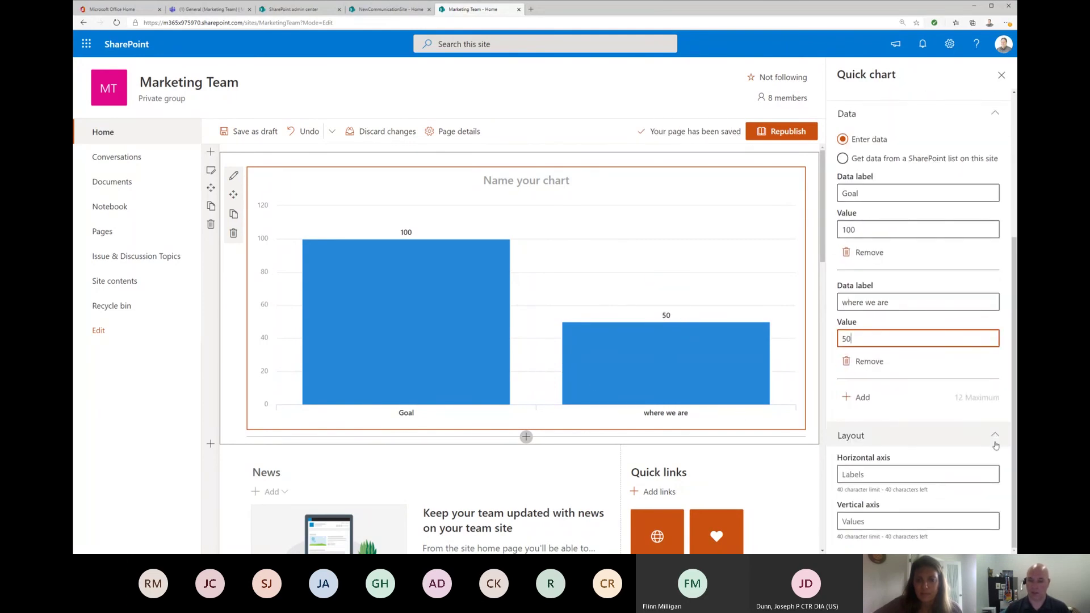
{"action": "mouse_move", "coordinate": [682, 278]}
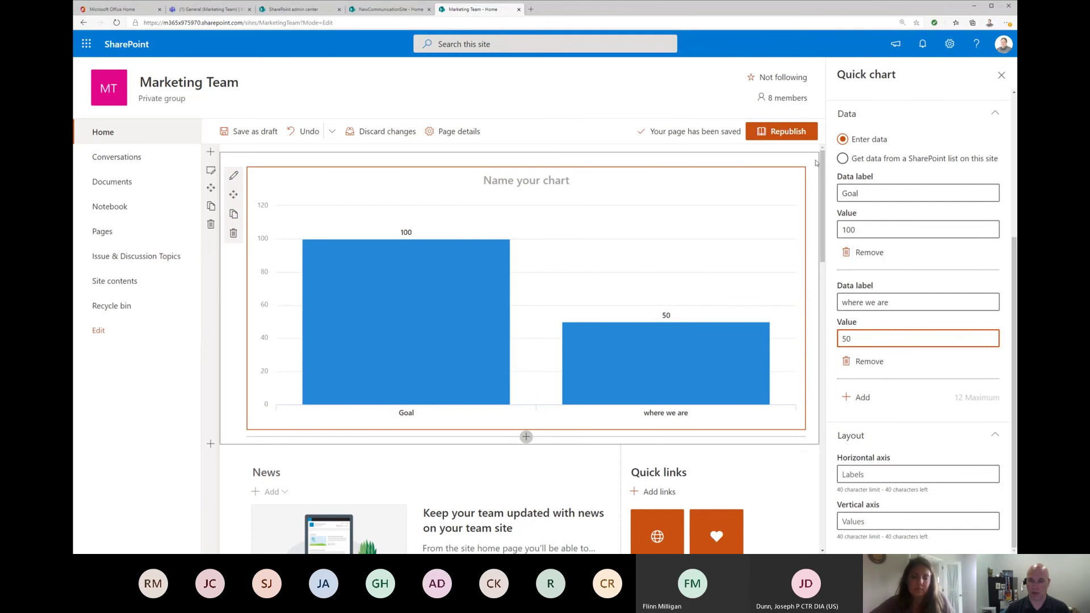
{"action": "scroll", "coordinate": [901, 192], "scroll_direction": "up", "scroll_amount": 3}
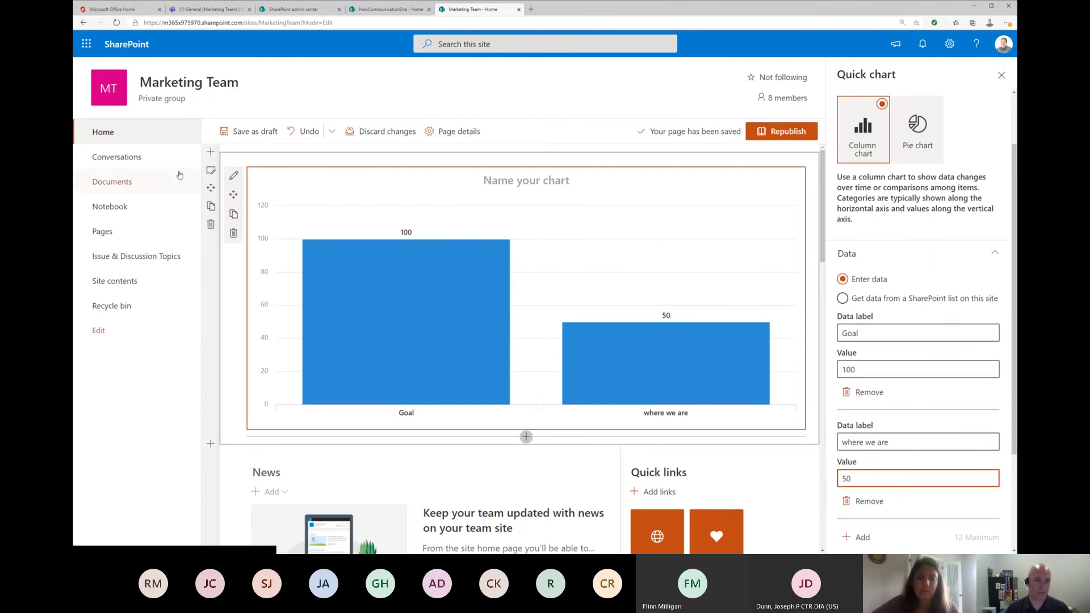
Step: Delete the Quick chart web part and search the web part list for 'sear'
{"action": "left_click", "coordinate": [233, 234]}
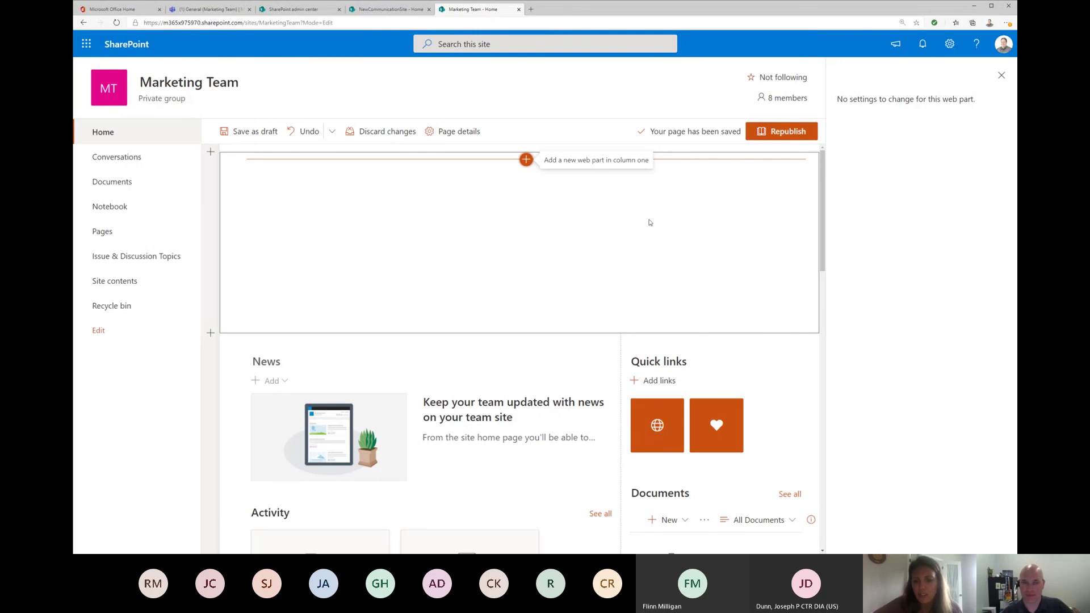
{"action": "left_click", "coordinate": [527, 159]}
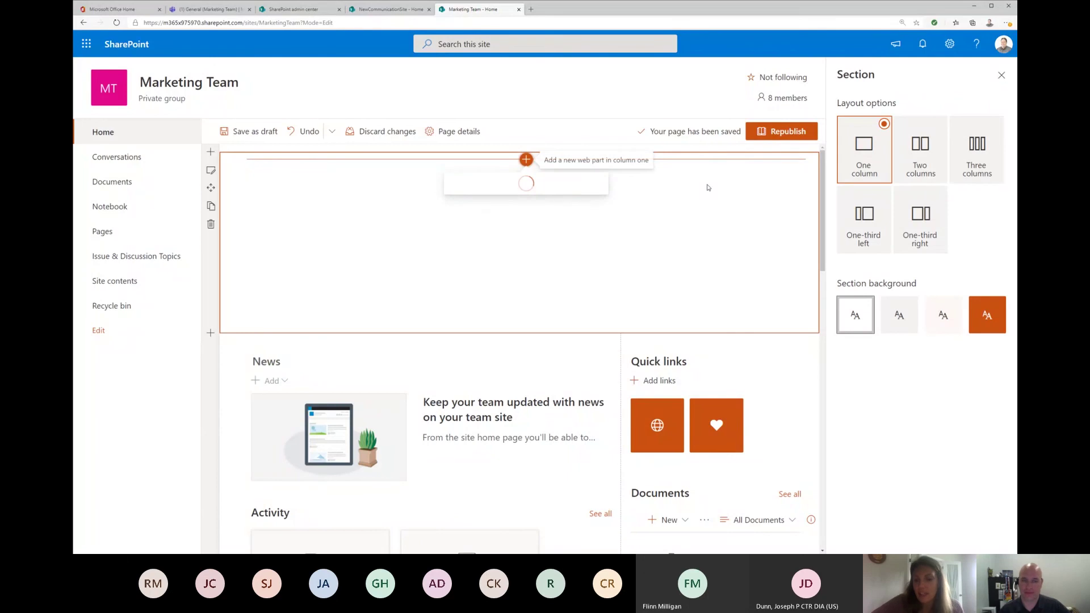
{"action": "type", "text": "search"}
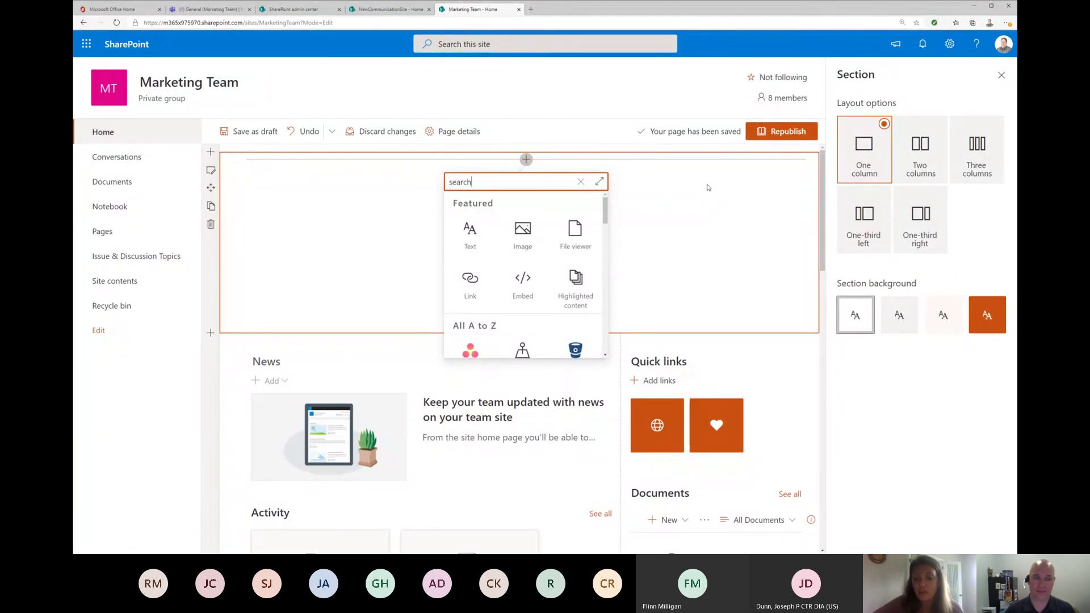
Step: Clear the web part search, dismiss a site search, and reopen the web part toolbox
{"action": "left_click", "coordinate": [580, 182]}
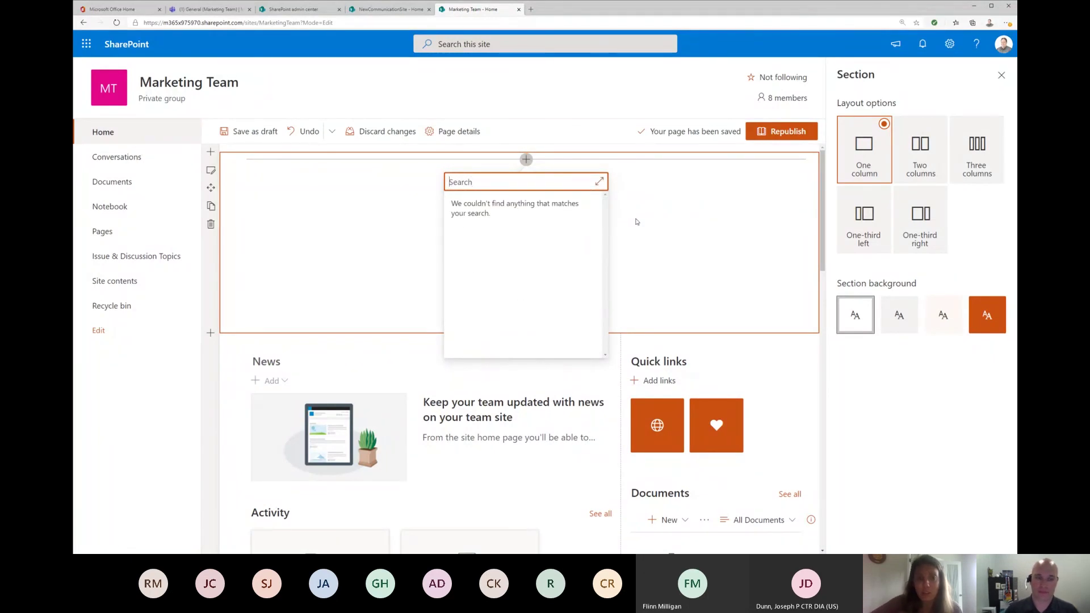
{"action": "left_click_drag", "start_coordinate": [606, 211], "coordinate": [607, 235]}
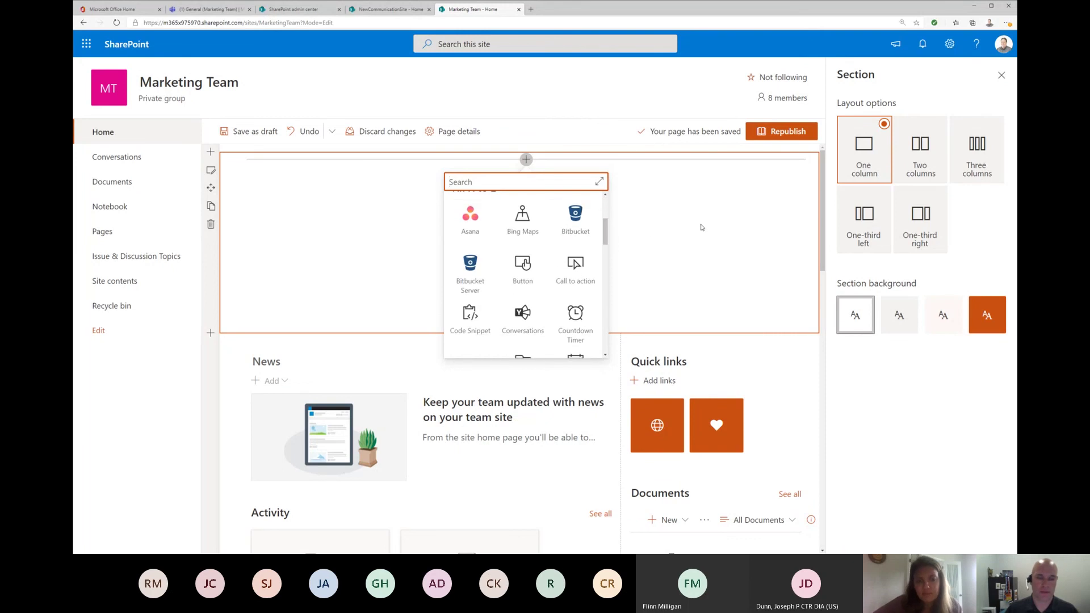
{"action": "left_click", "coordinate": [632, 73]}
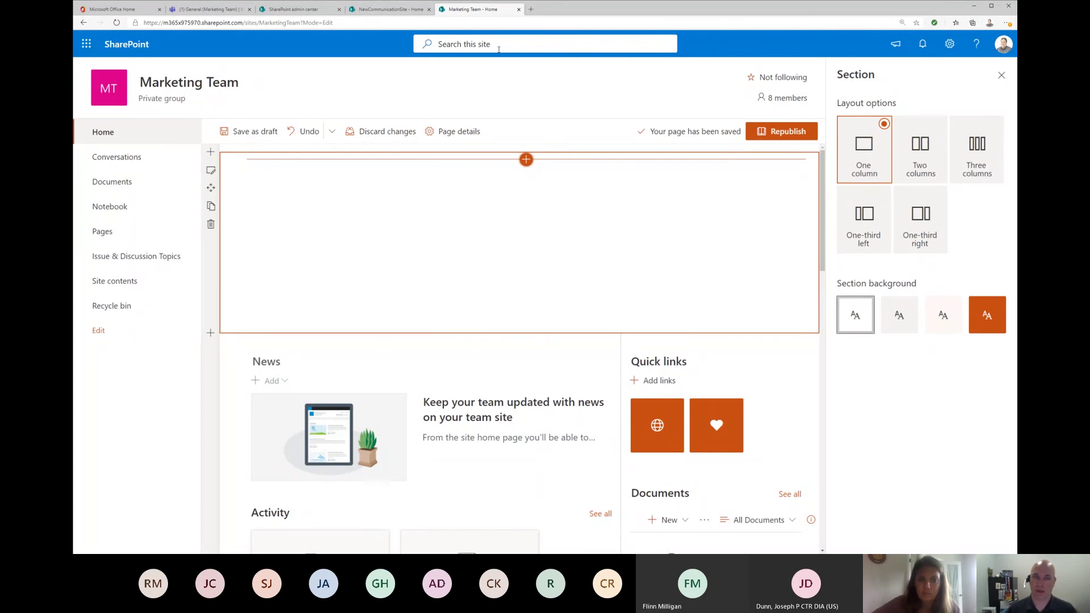
{"action": "left_click", "coordinate": [501, 43]}
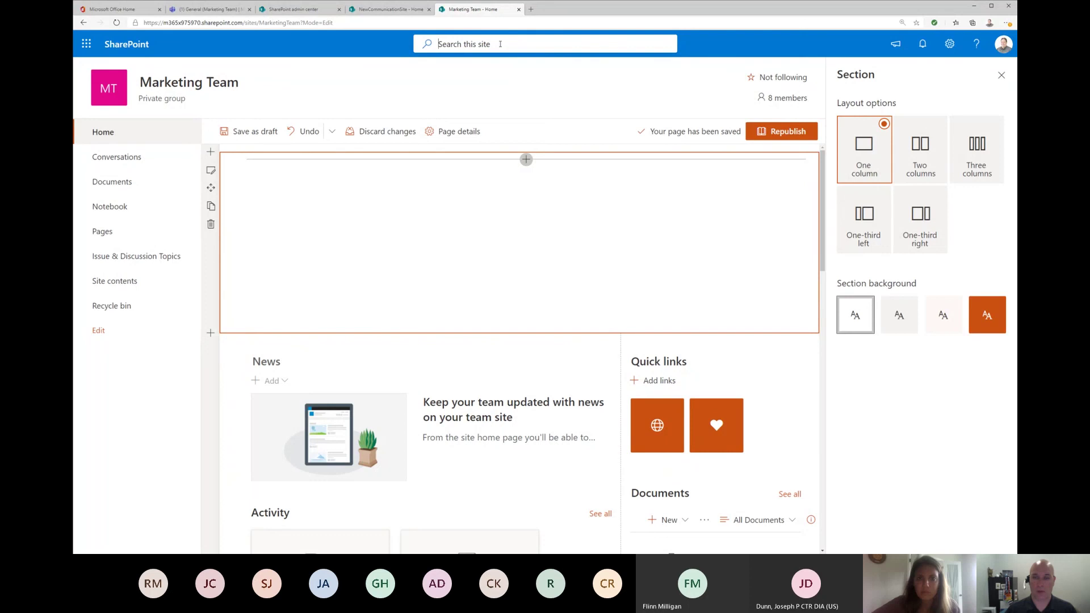
{"action": "left_click", "coordinate": [748, 270]}
{"action": "left_click", "coordinate": [526, 159]}
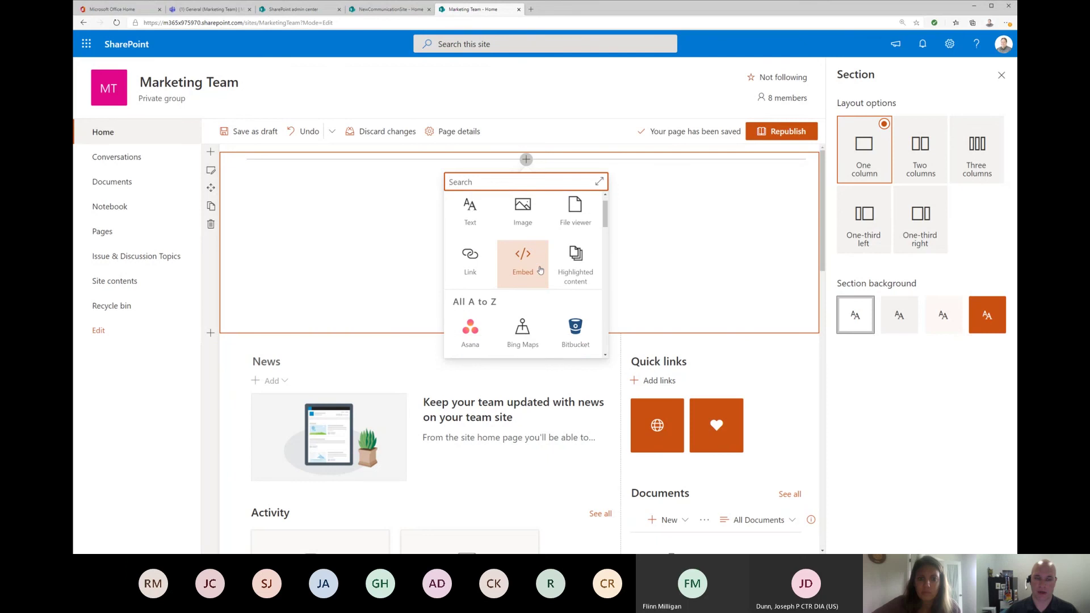
Step: Insert a Highlighted content web part set to show Pages
{"action": "left_click", "coordinate": [589, 264]}
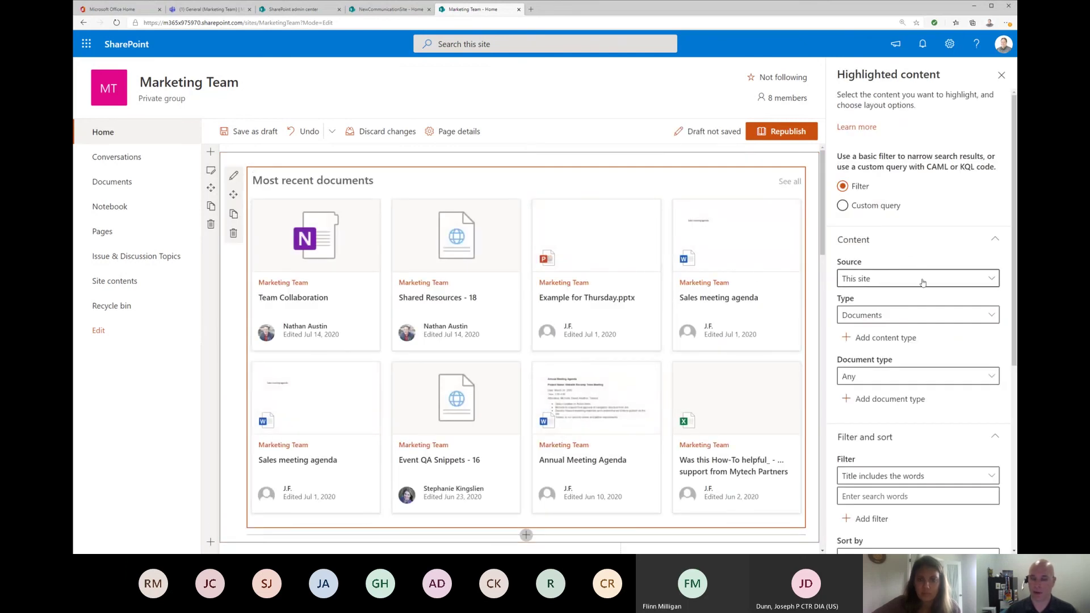
{"action": "left_click", "coordinate": [919, 315]}
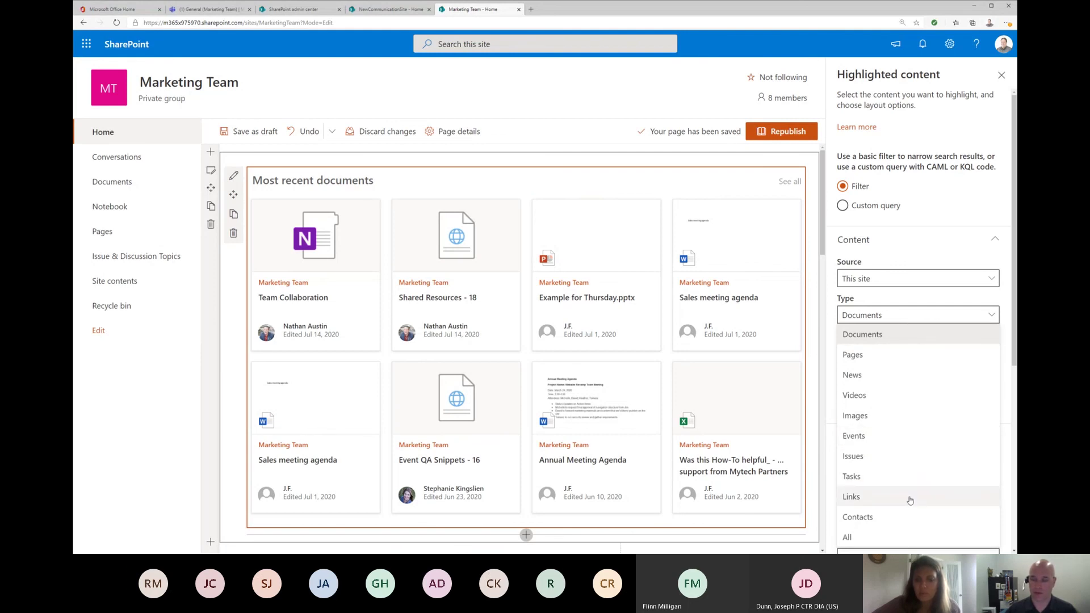
{"action": "left_click", "coordinate": [871, 356]}
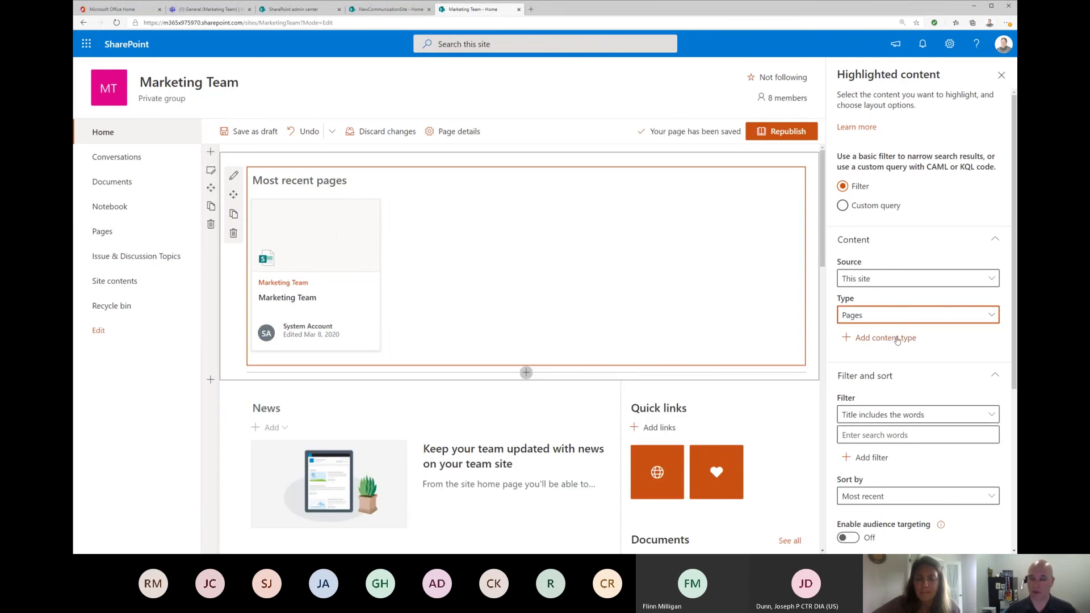
Step: Add Videos as a second content type and keep sorting by Most recent
{"action": "left_click", "coordinate": [898, 339]}
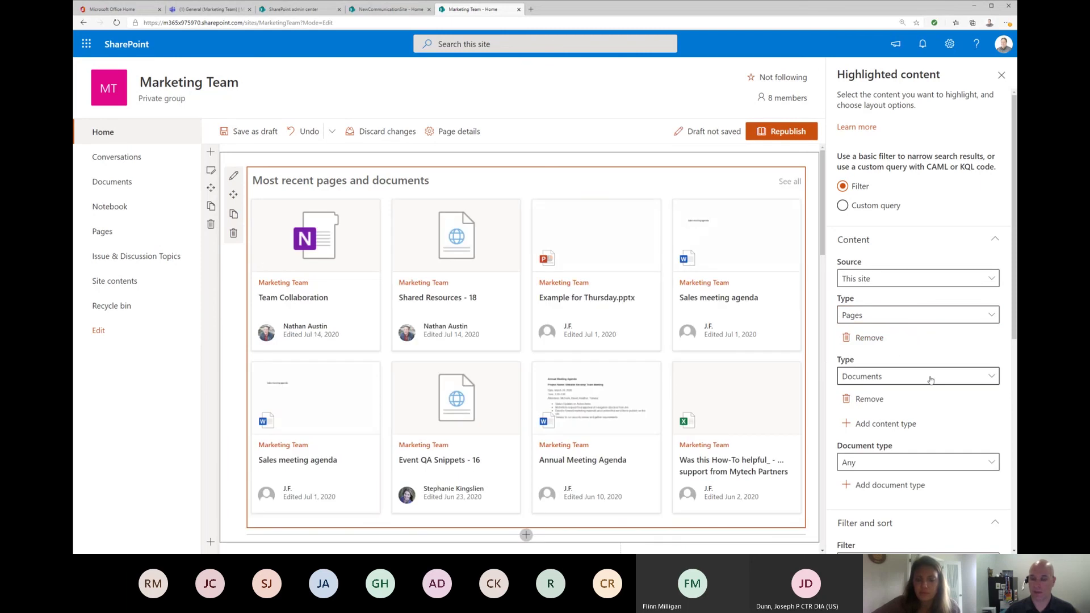
{"action": "left_click", "coordinate": [929, 380]}
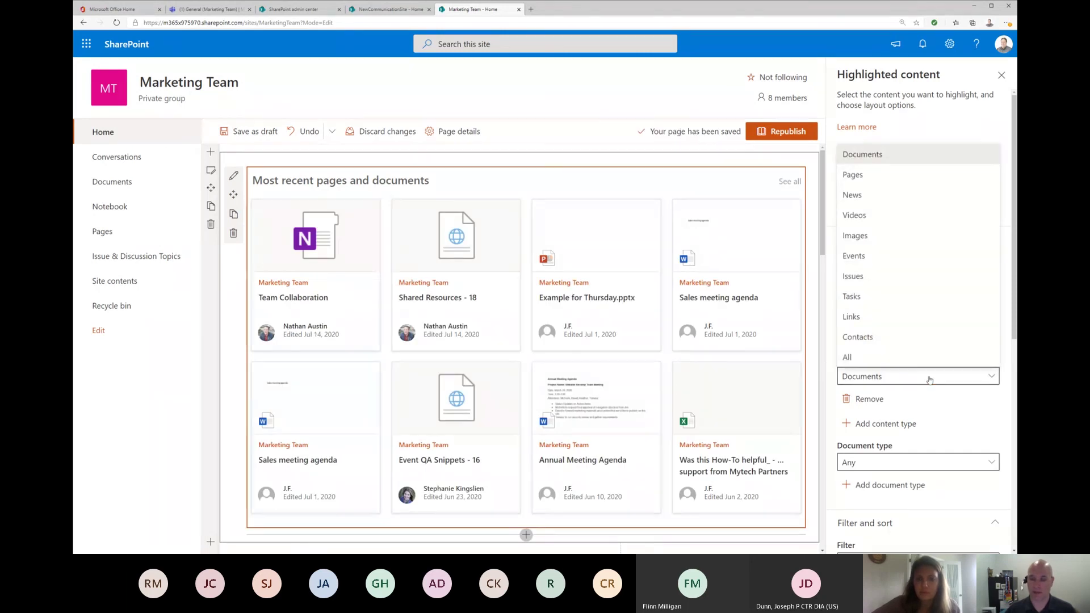
{"action": "left_click", "coordinate": [902, 216]}
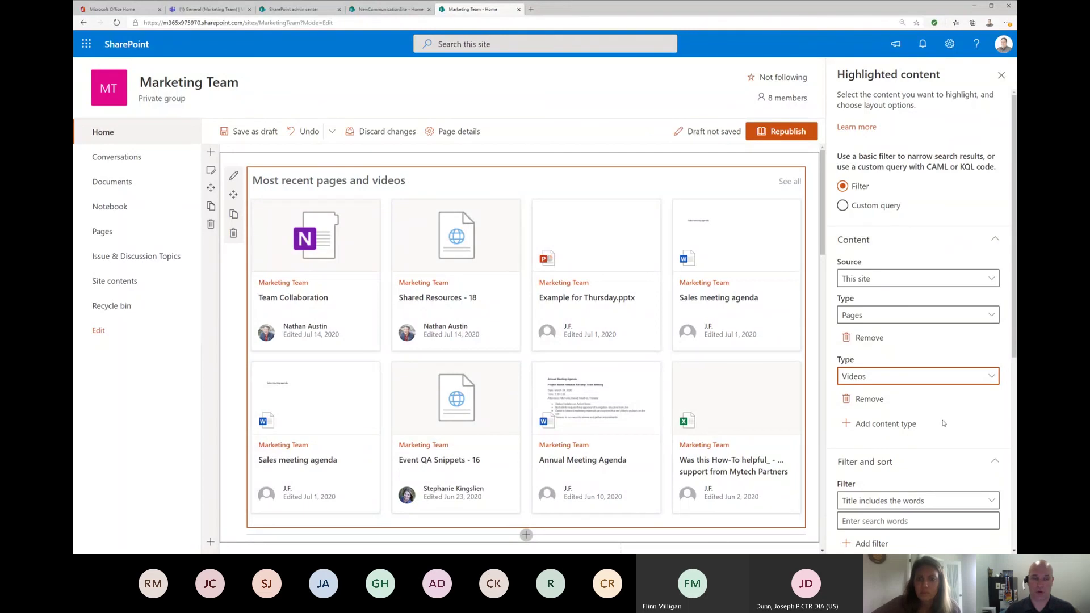
{"action": "scroll", "coordinate": [944, 422], "scroll_direction": "down", "scroll_amount": 4}
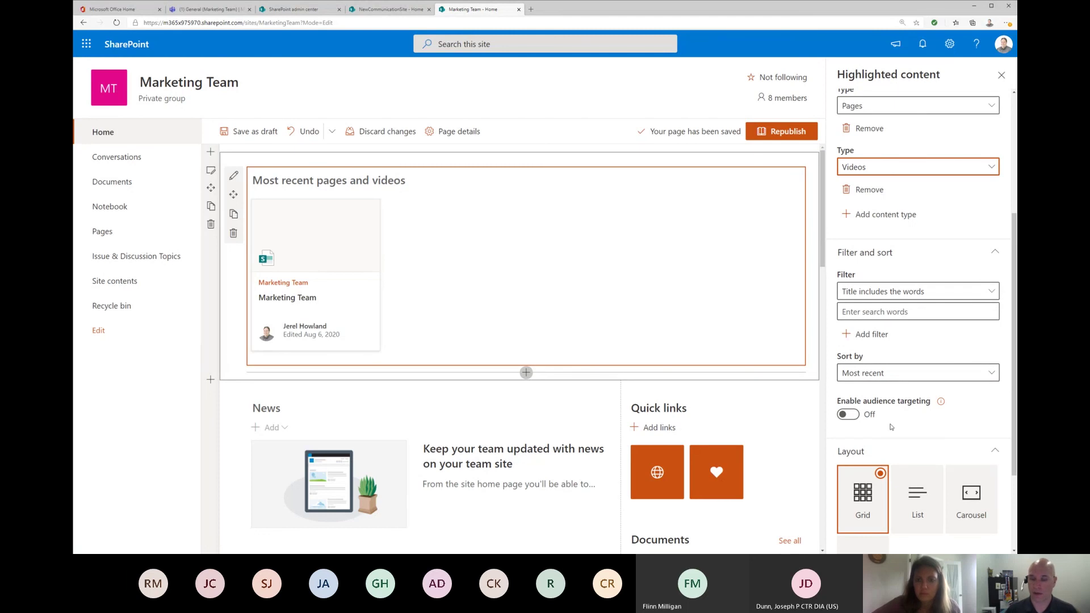
{"action": "left_click", "coordinate": [929, 380]}
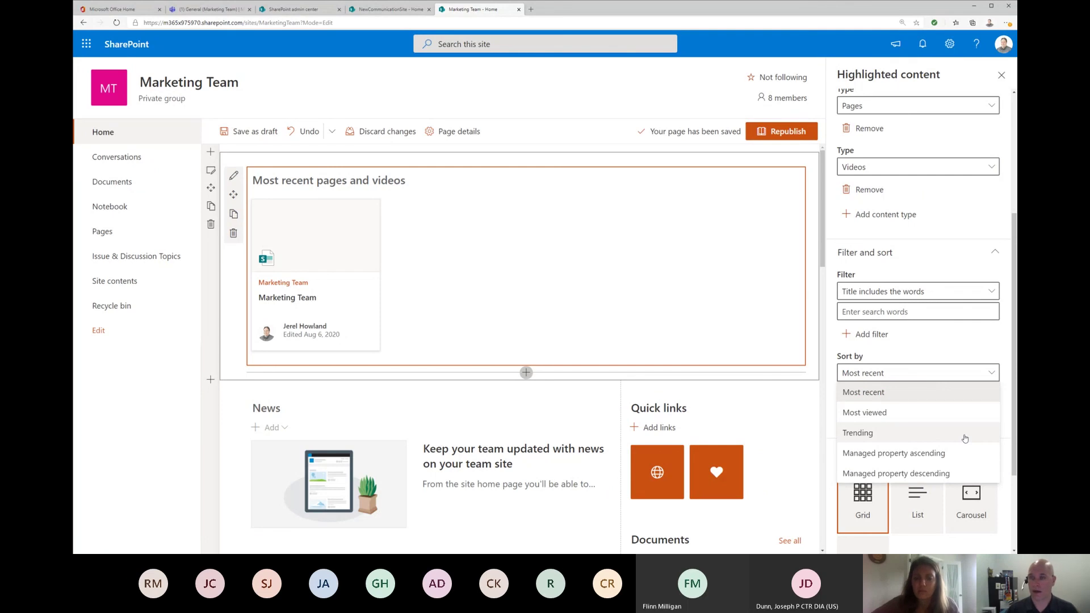
{"action": "left_click", "coordinate": [954, 348]}
{"action": "scroll", "coordinate": [998, 453], "scroll_direction": "down", "scroll_amount": 3}
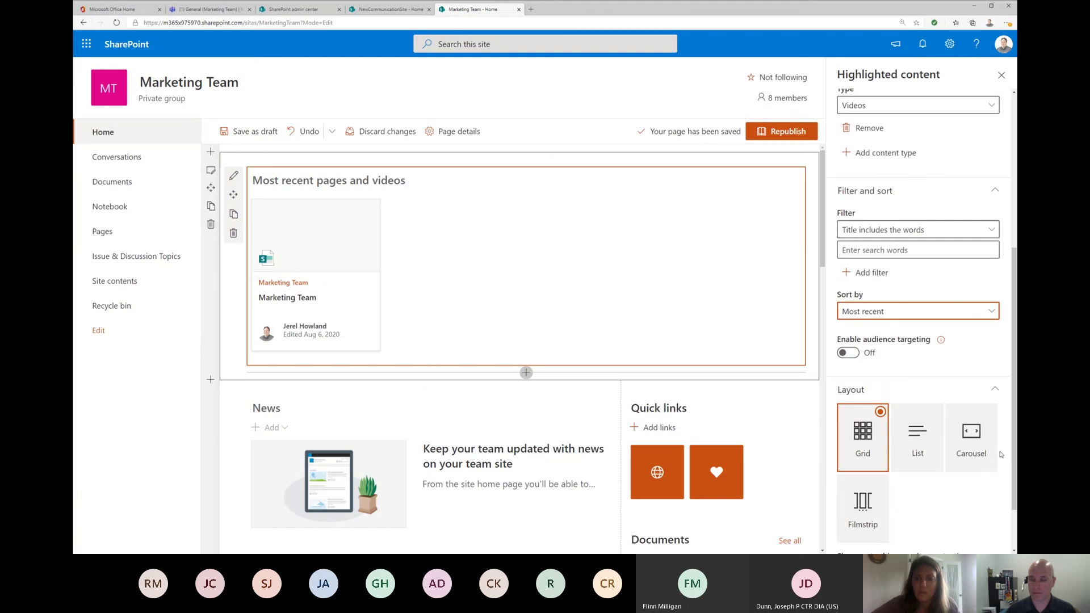